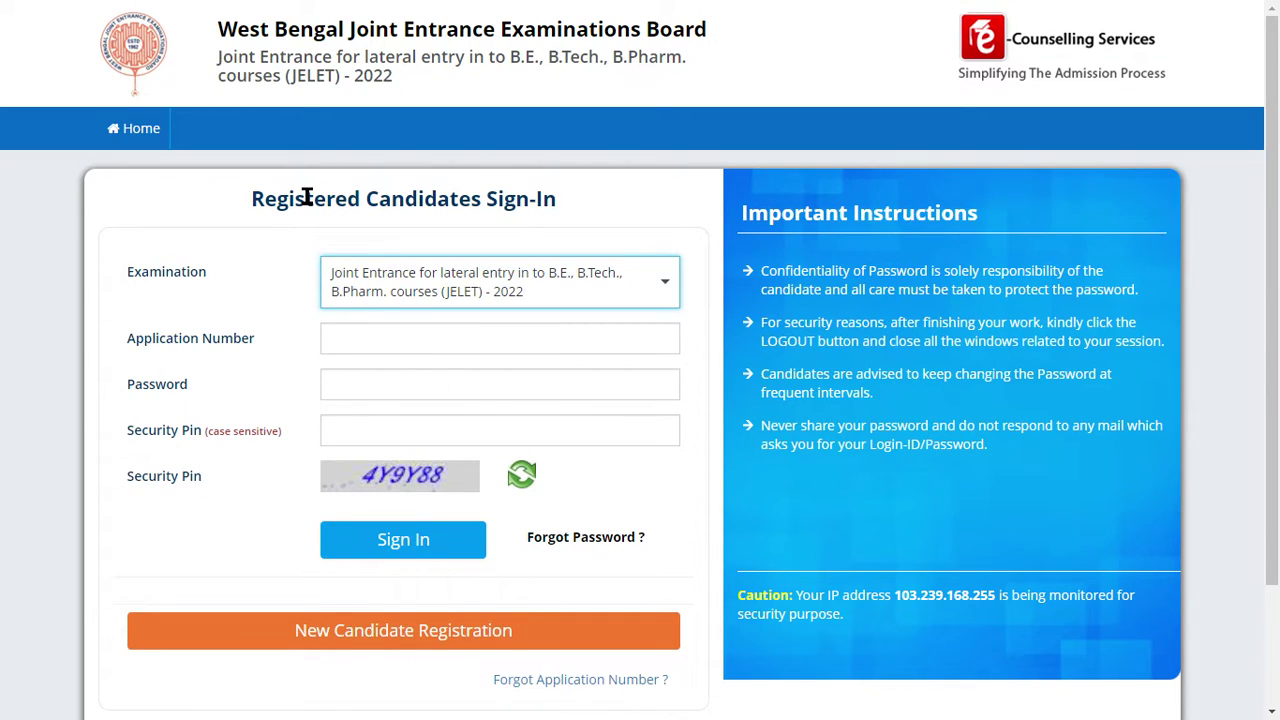
Try to sign in to the JELET - 2022 examination with the application number, password and security pin left blank.
triple_click(165, 330)
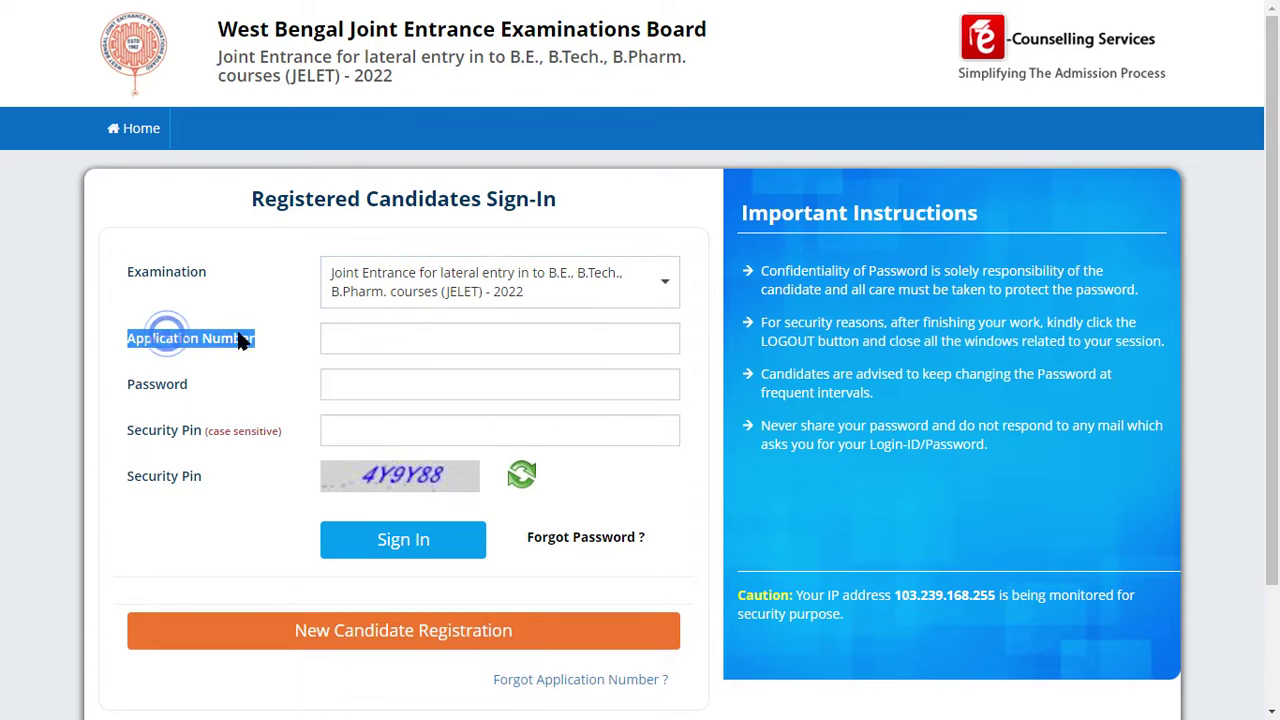
click(343, 341)
double_click(121, 390)
click(380, 389)
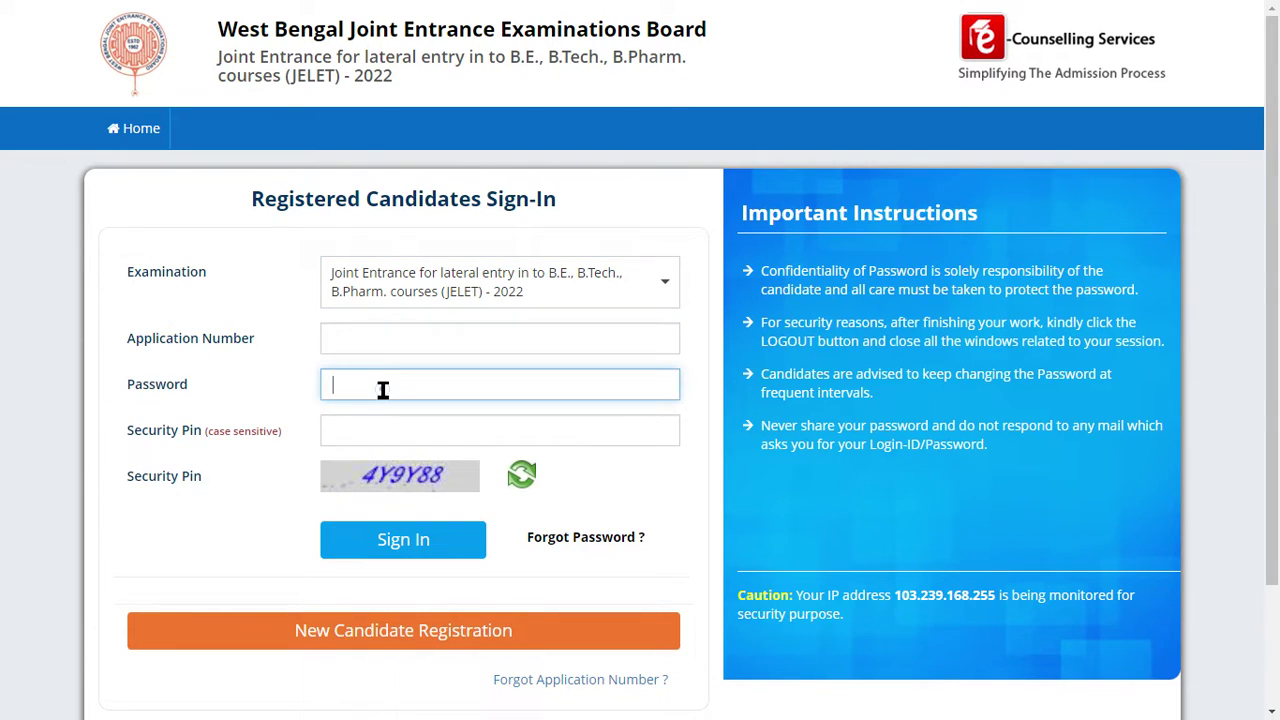
double_click(150, 432)
click(422, 438)
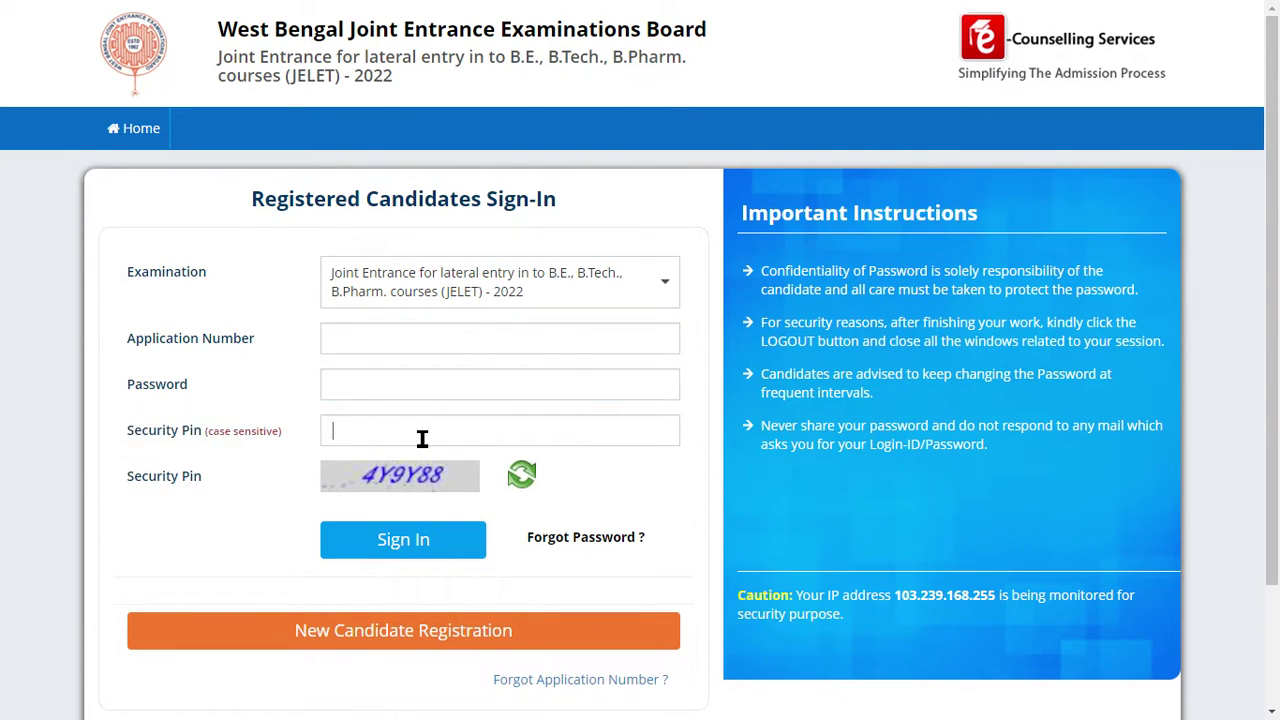
click(440, 545)
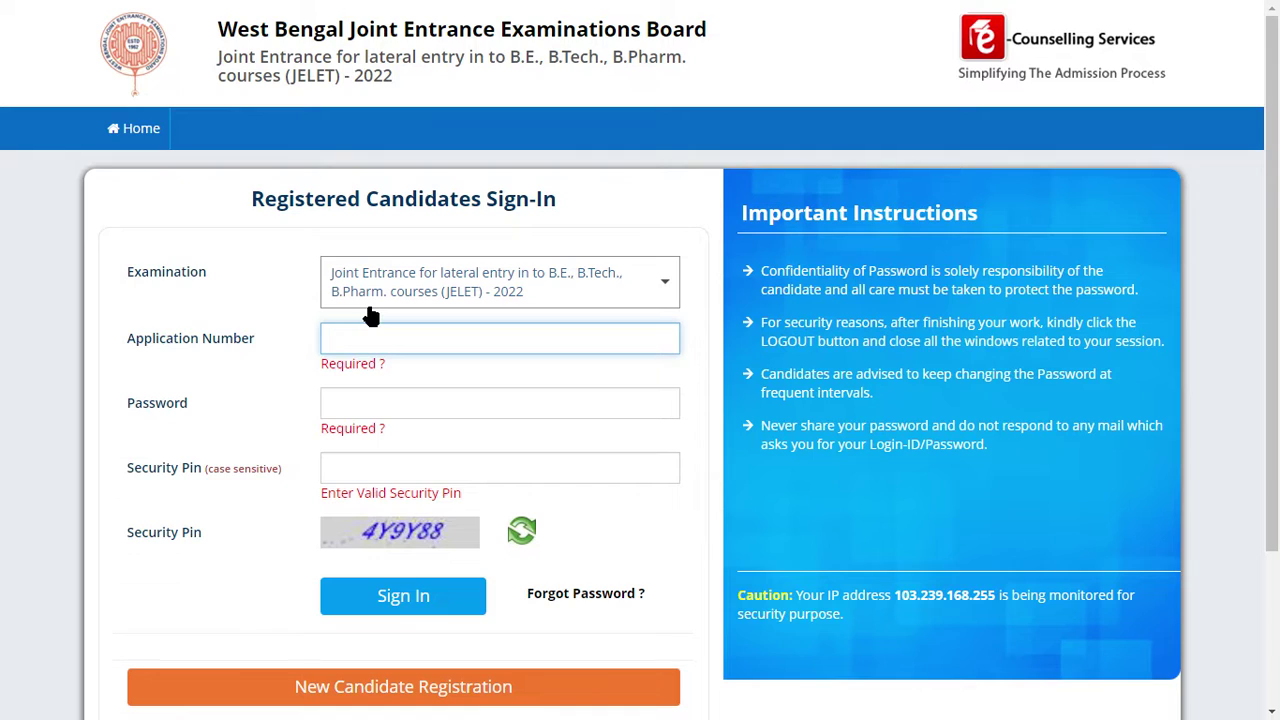
Start a new candidate registration from the sign-in page.
scroll(370, 316, down, 2)
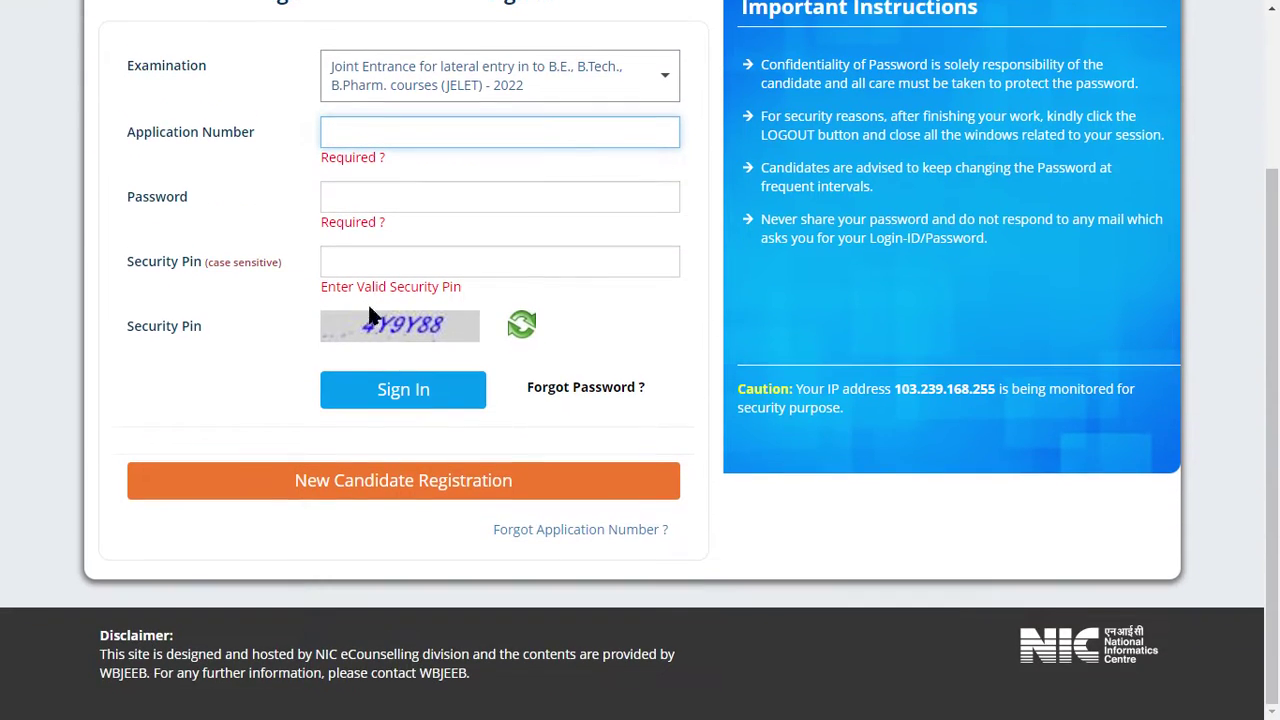
click(330, 494)
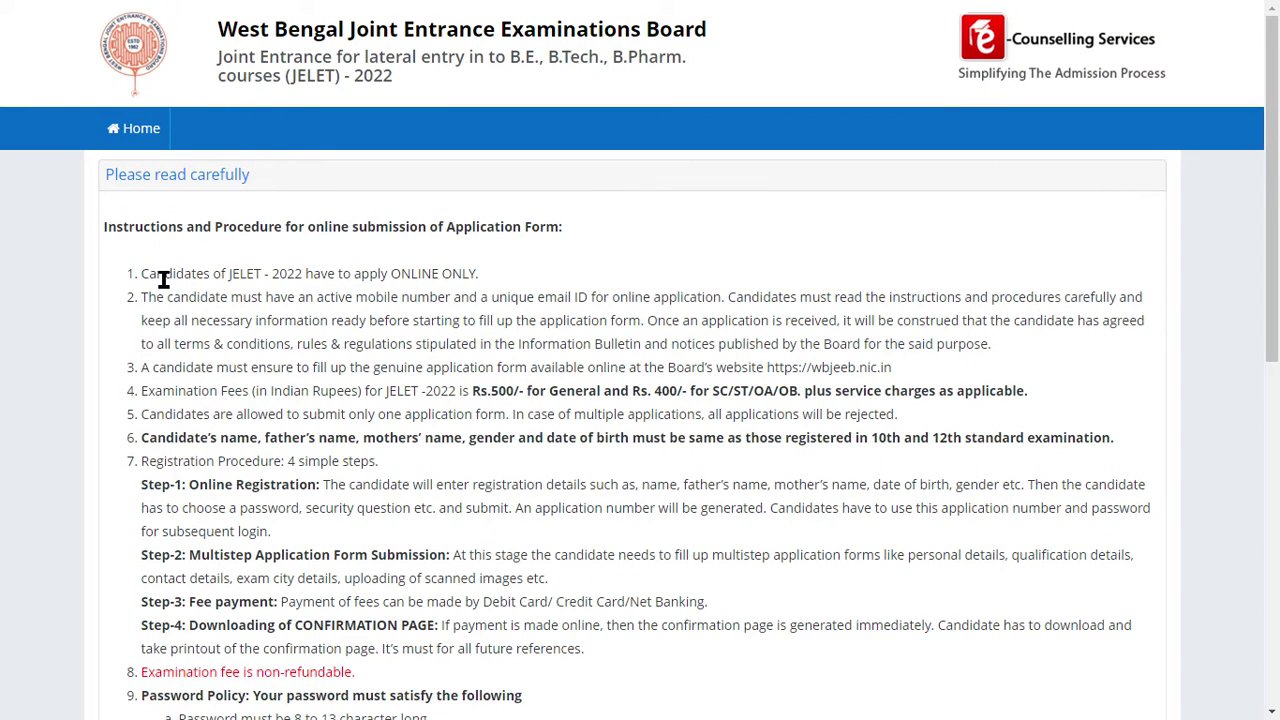
Read through the instructions and procedure for online submission of the application form and agree to them.
drag(136, 235, 580, 614)
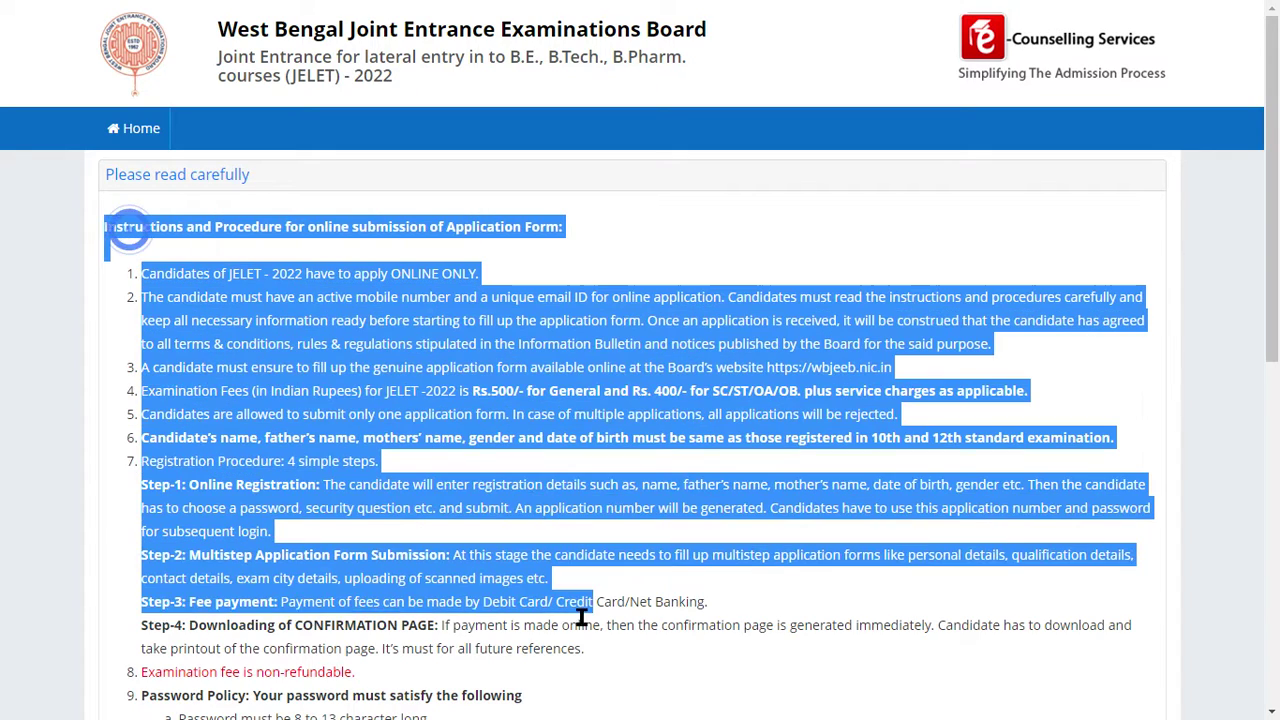
click(366, 320)
drag(163, 262, 314, 343)
click(306, 420)
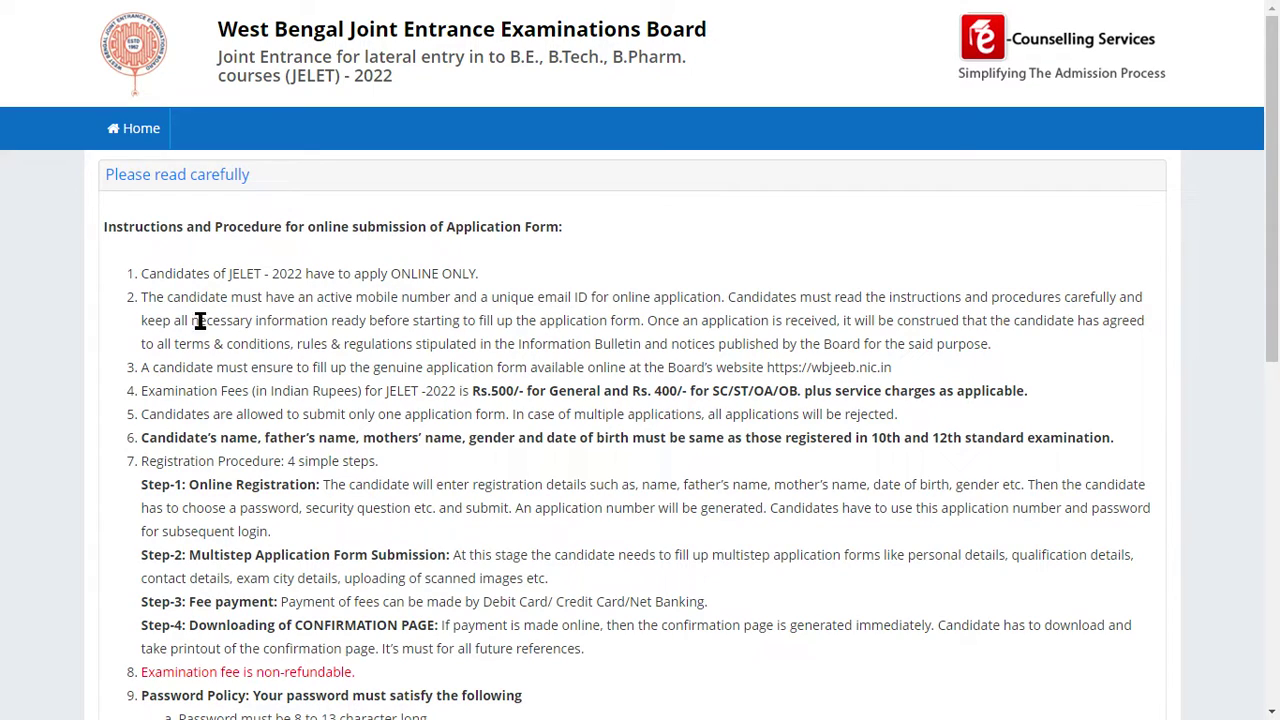
drag(168, 300, 180, 508)
scroll(280, 500, down, 3)
click(280, 500)
scroll(282, 502, down, 2)
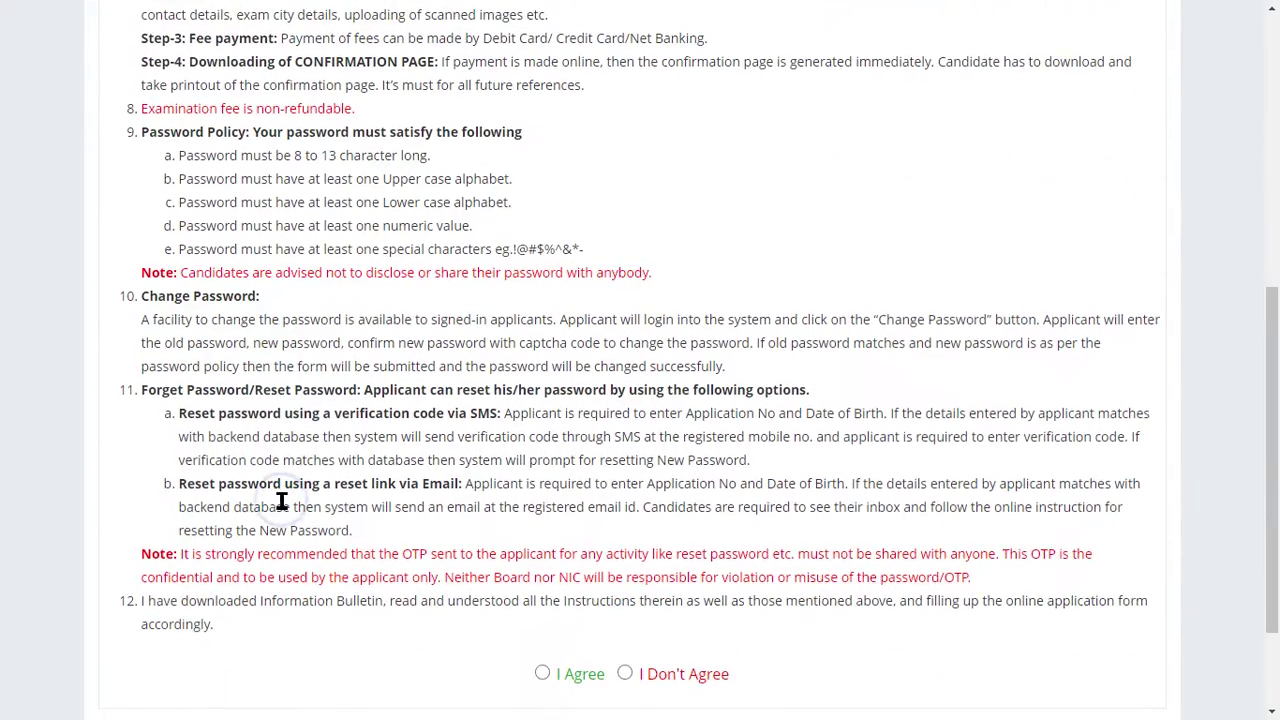
scroll(282, 502, down, 2)
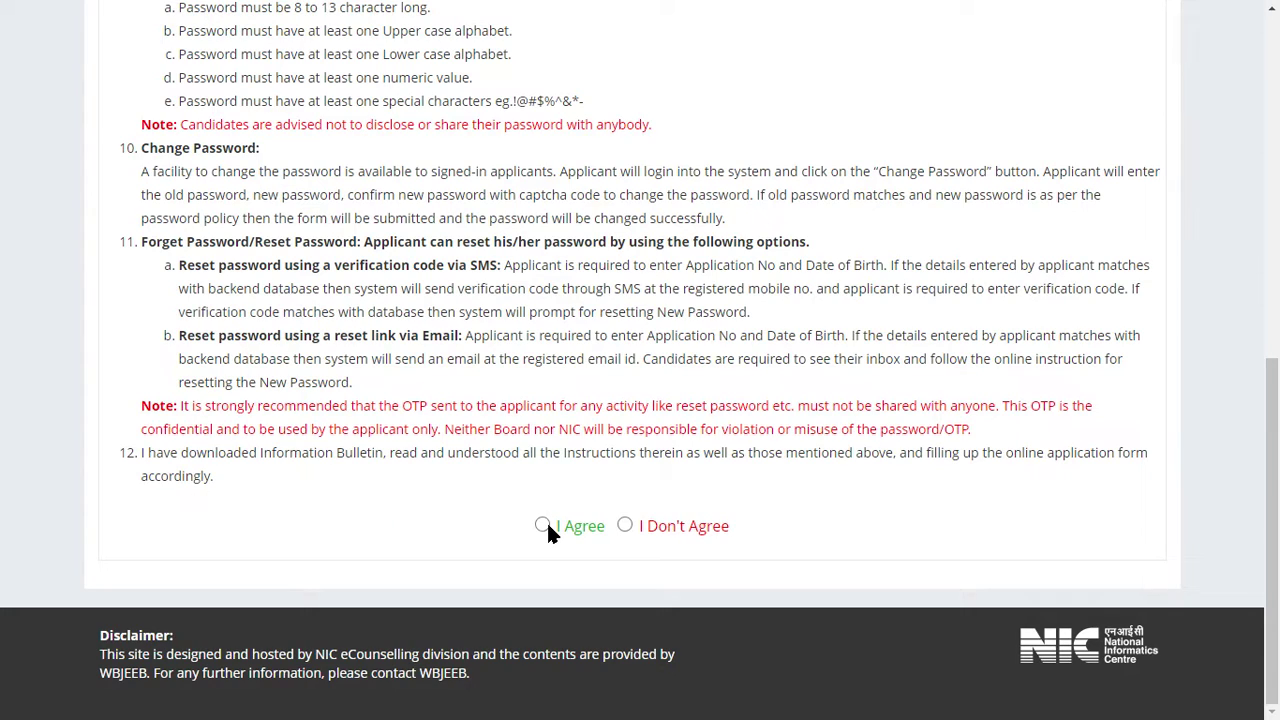
click(545, 526)
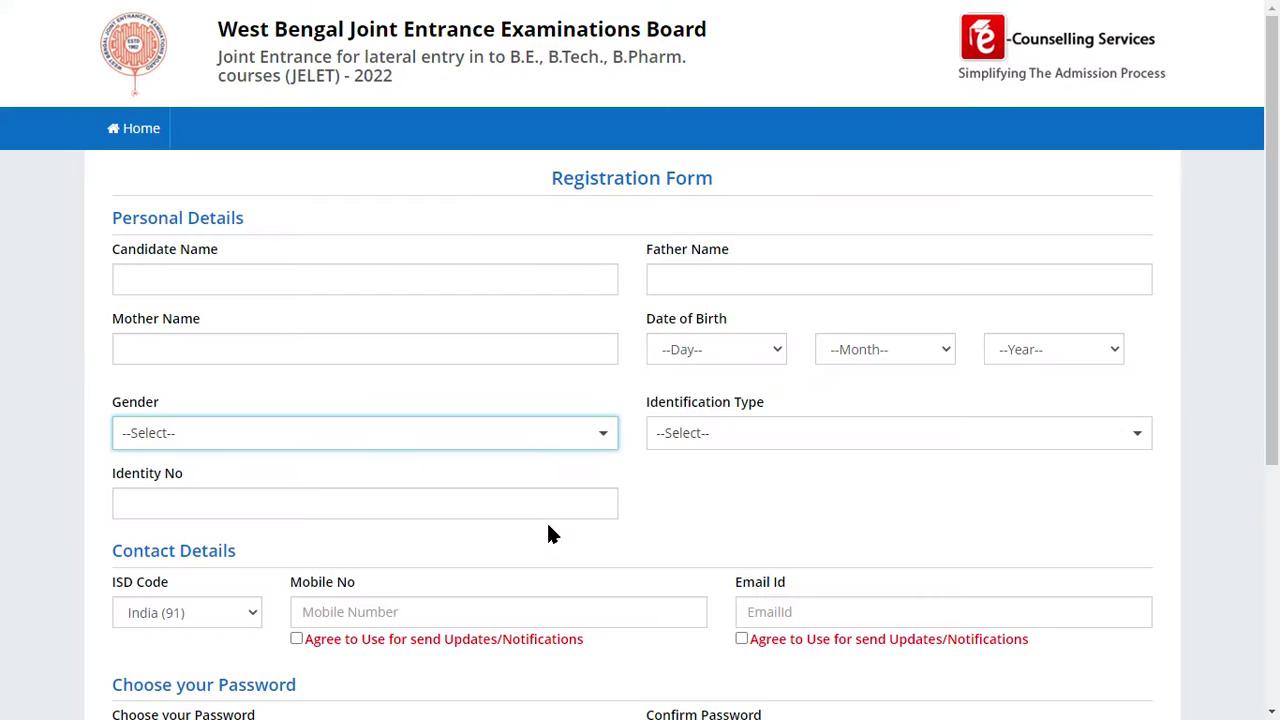
Review the Personal Details section of the registration form, including the candidate, father and mother name fields.
triple_click(586, 186)
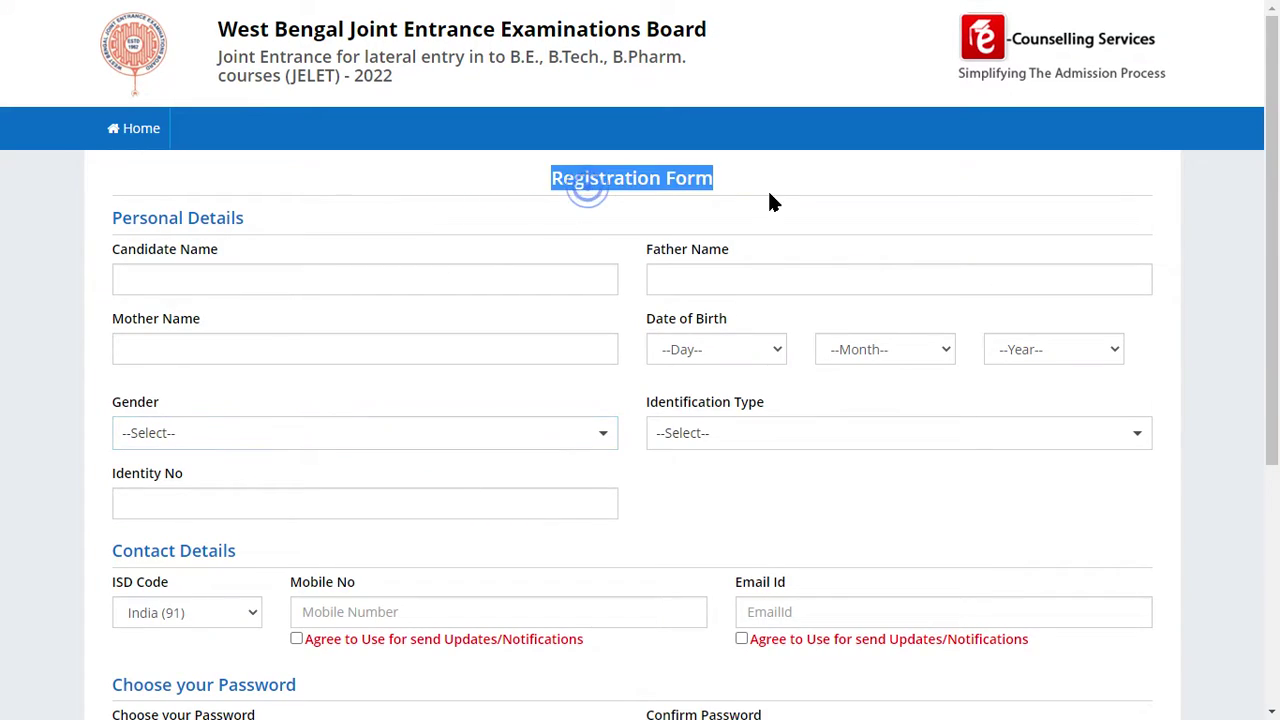
click(769, 190)
triple_click(169, 224)
click(200, 240)
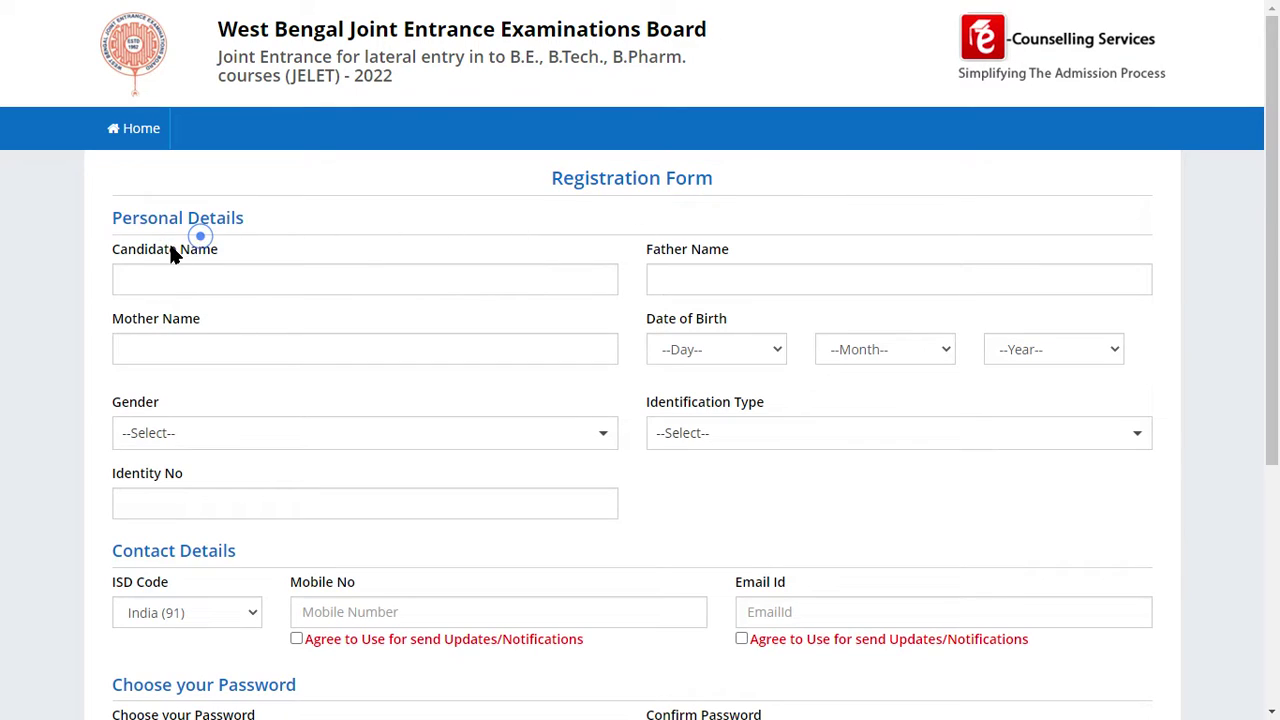
click(191, 283)
click(702, 281)
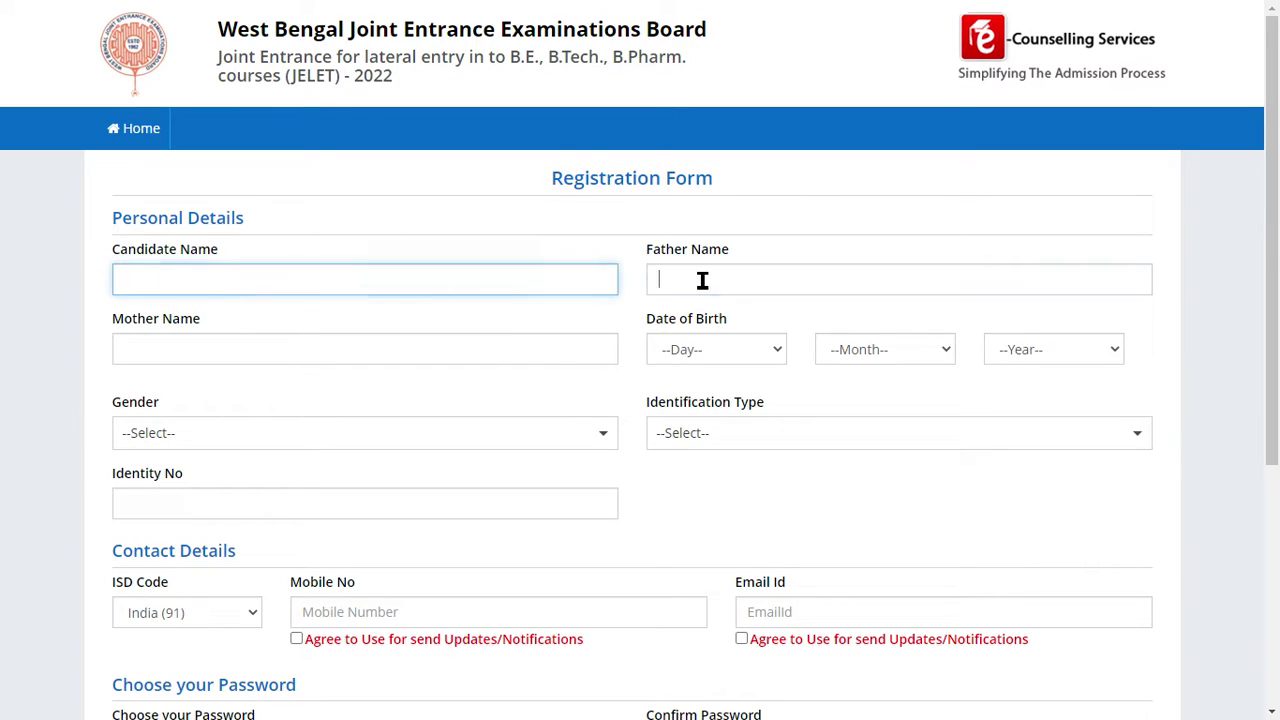
click(189, 350)
Set the gender to Male and the identification type to Voter ID, leaving the Voter ID field ready for entry.
click(186, 433)
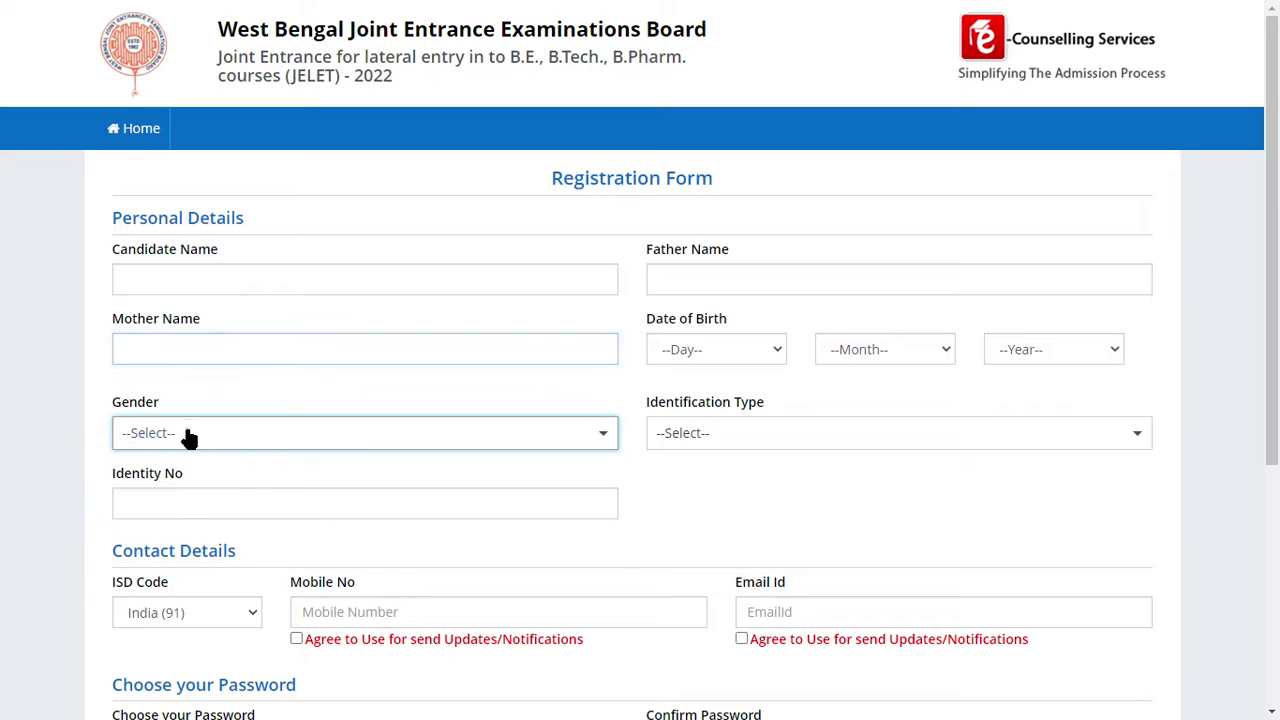
click(150, 494)
click(785, 436)
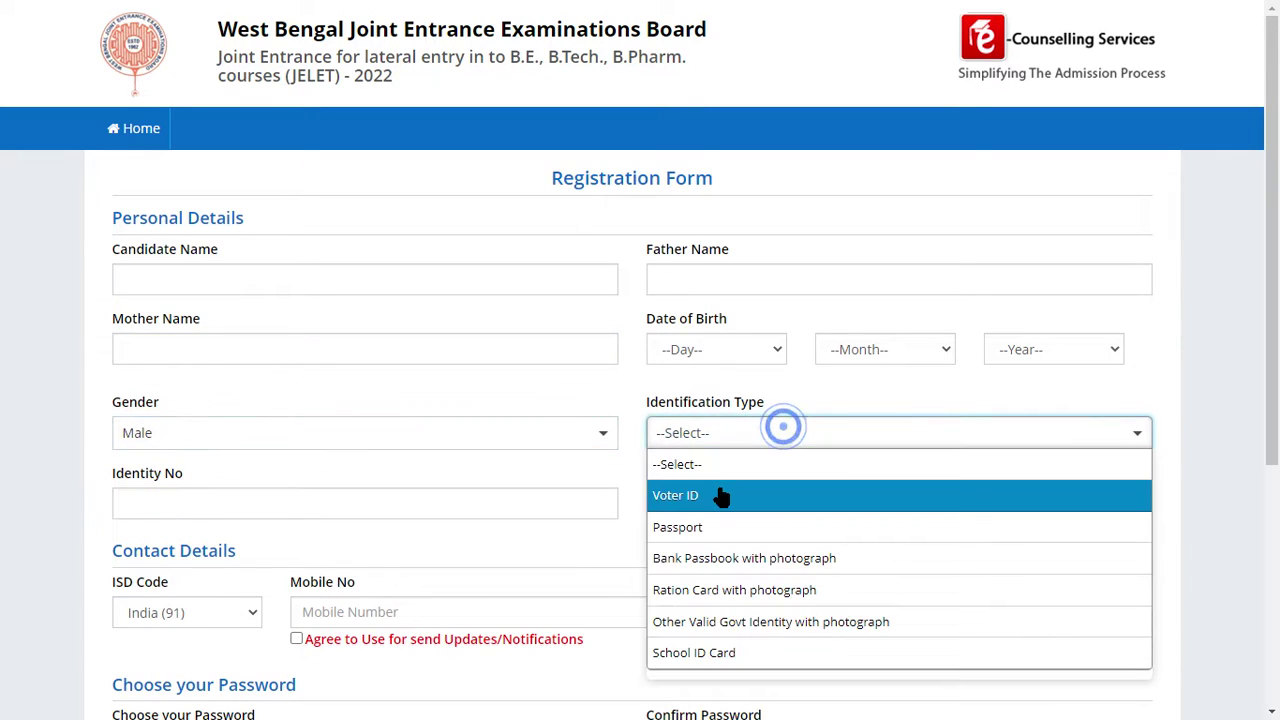
click(705, 503)
scroll(400, 410, down, 1)
click(209, 409)
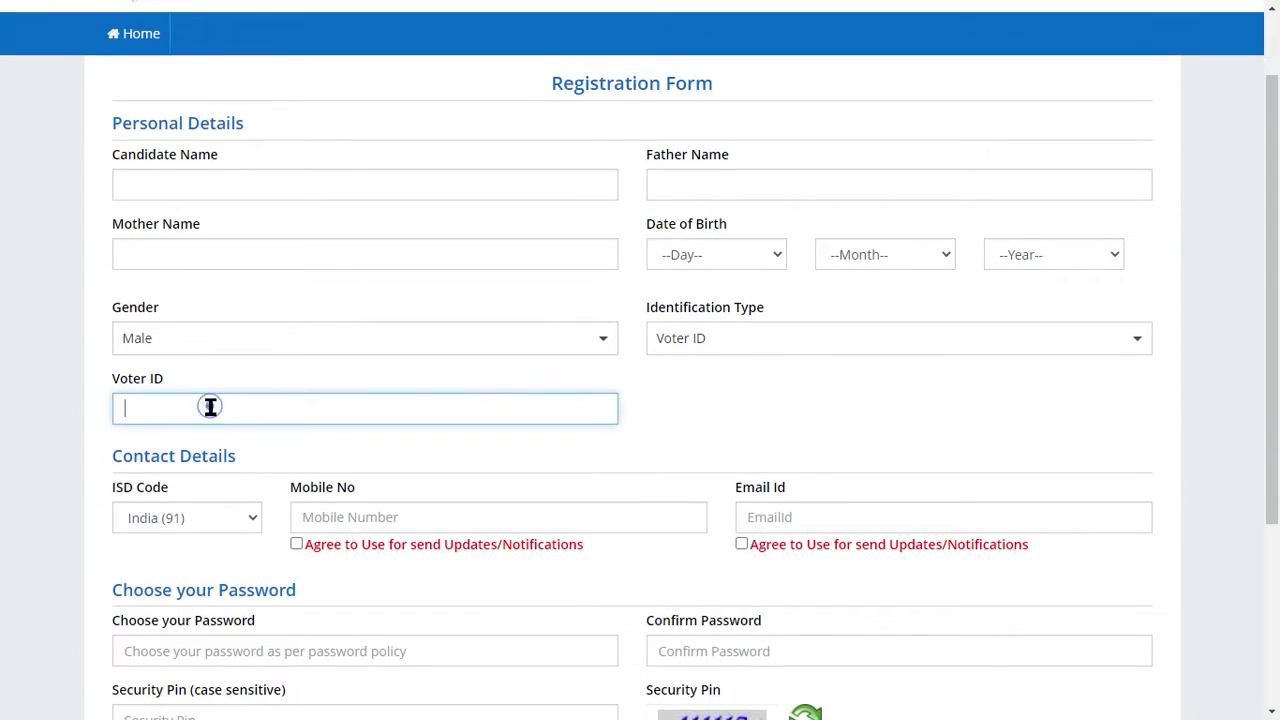
Examine the Contact Details section, checking the ISD code, mobile number and email fields.
scroll(190, 345, down, 2)
triple_click(216, 267)
click(41, 281)
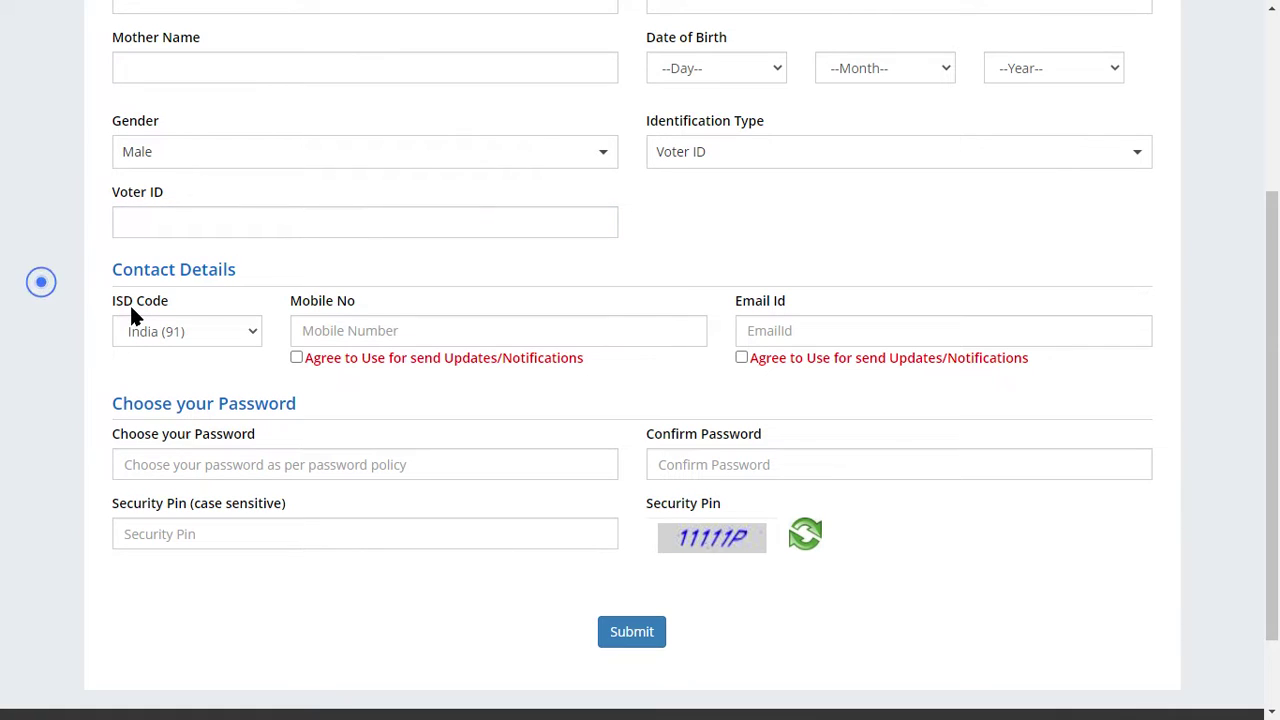
double_click(121, 300)
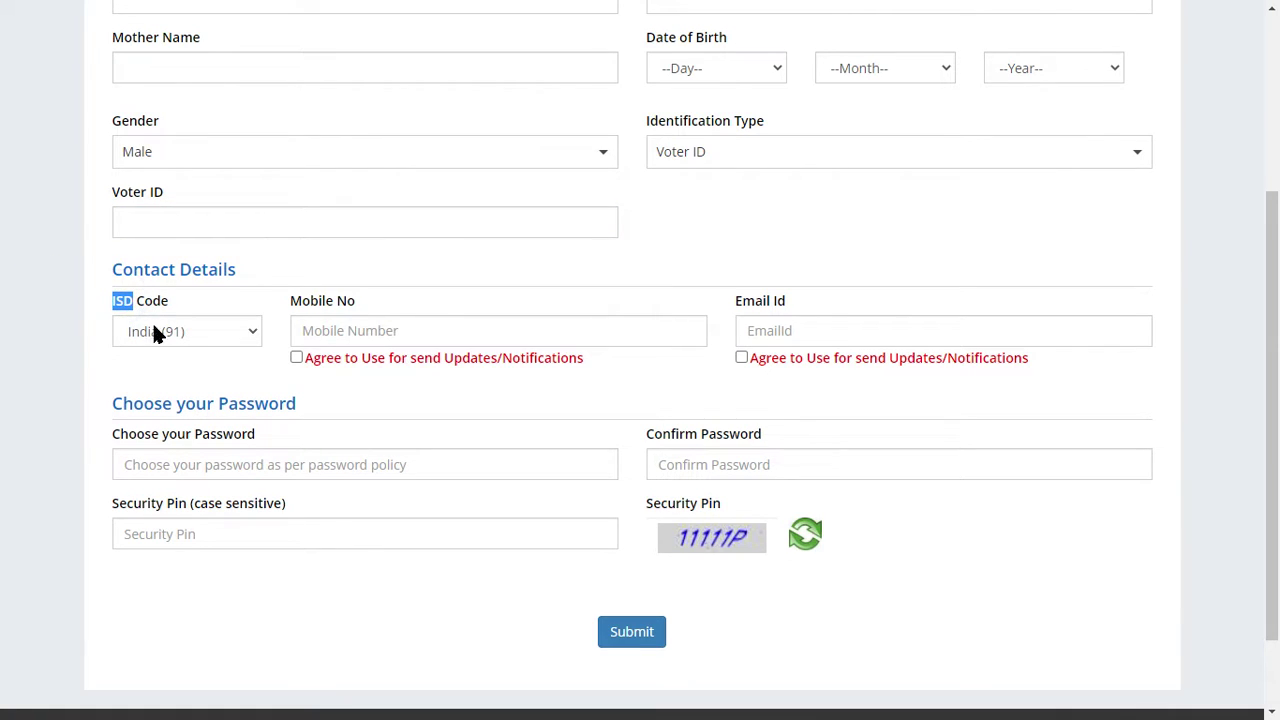
click(367, 333)
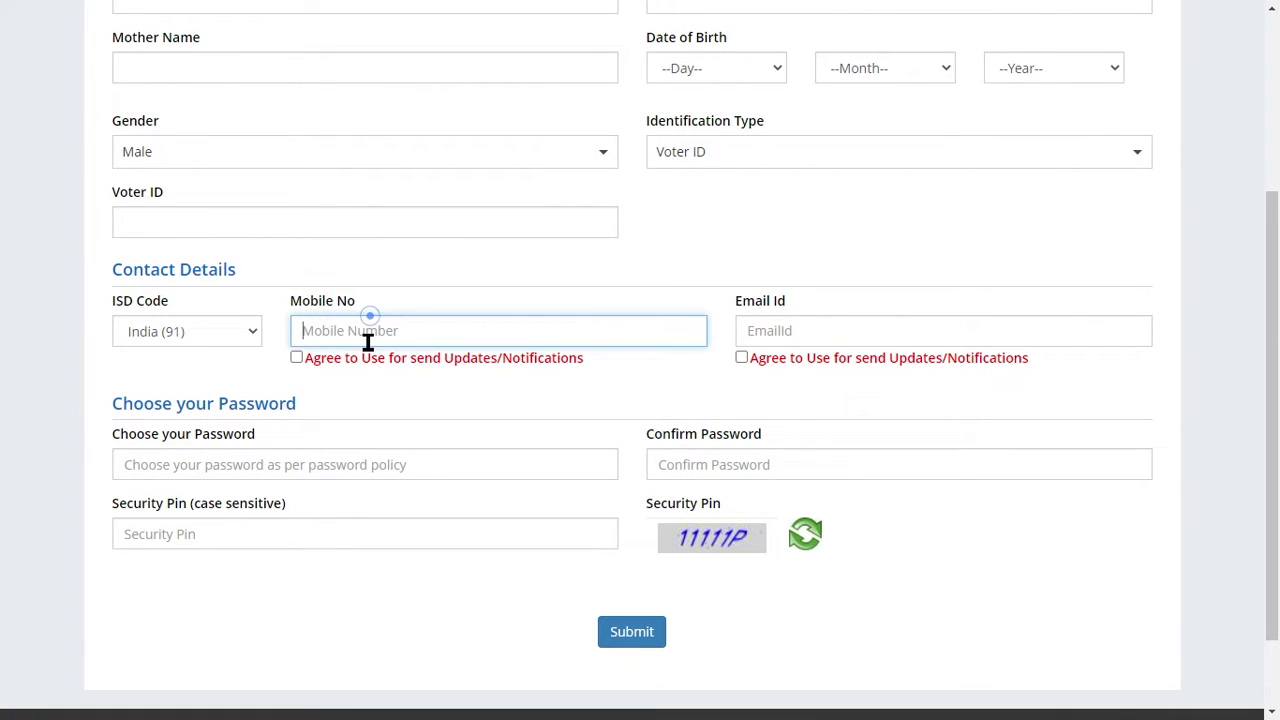
click(213, 330)
click(210, 326)
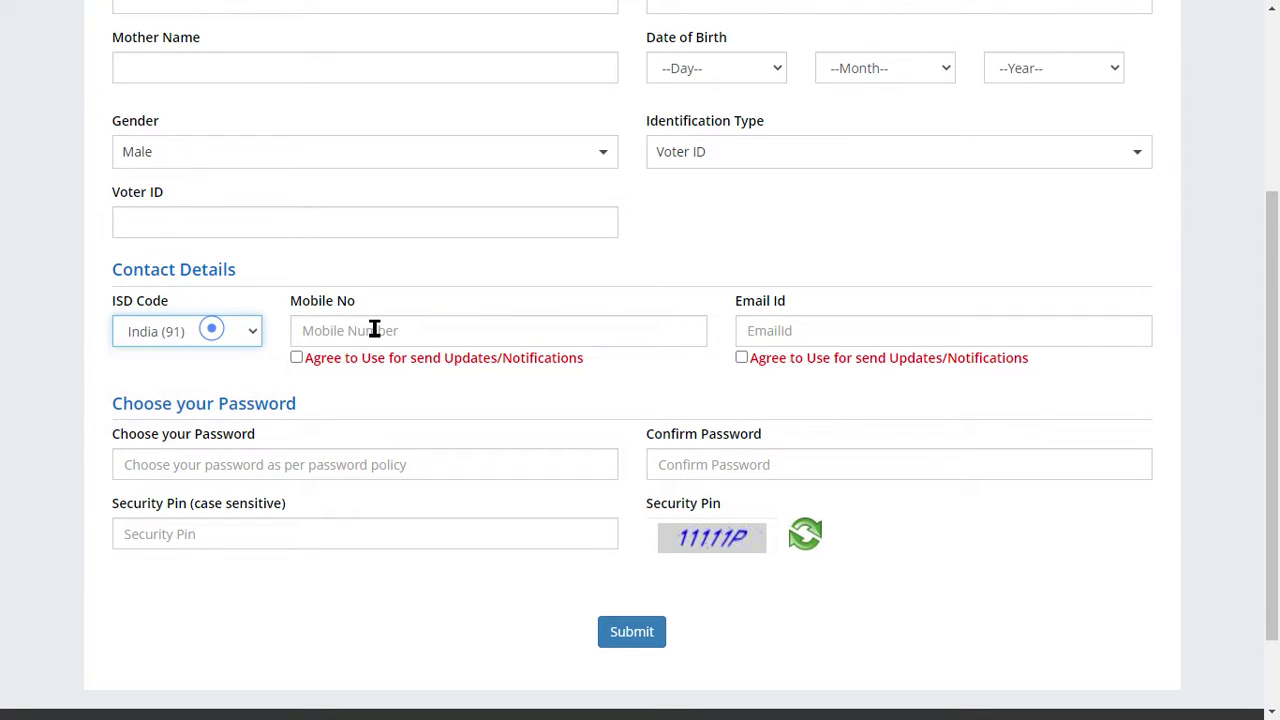
click(374, 330)
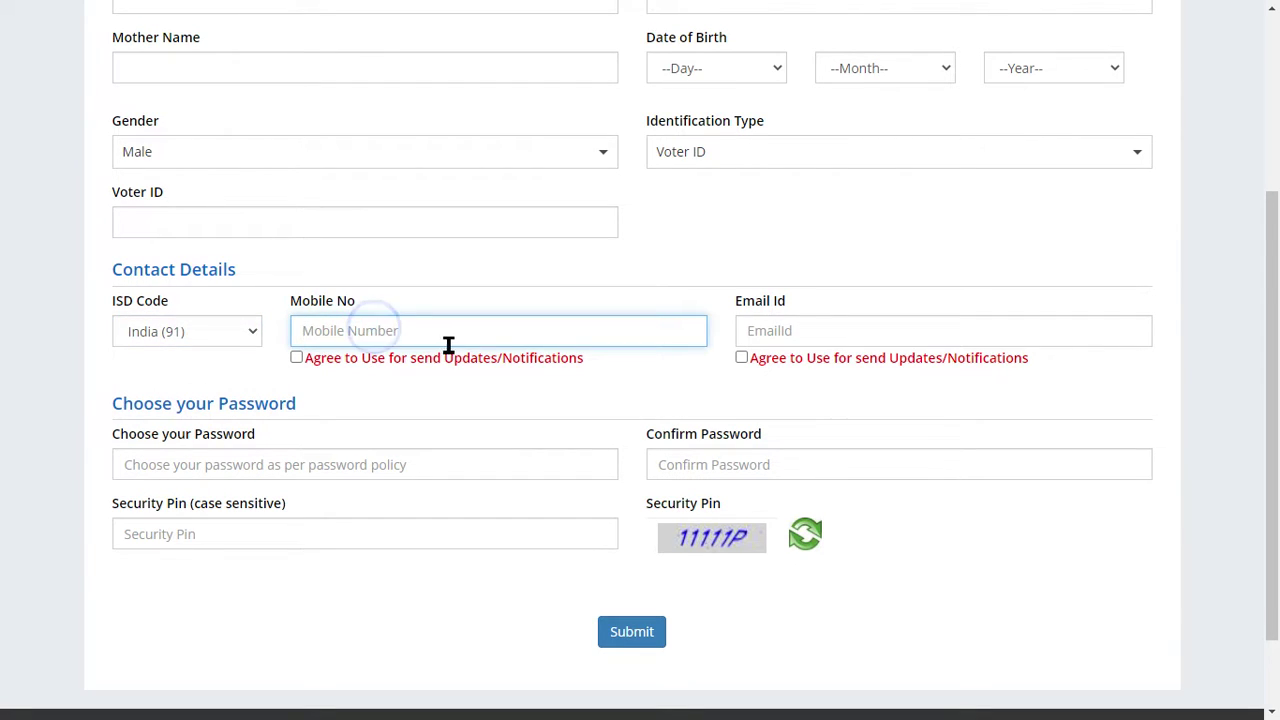
click(858, 335)
click(858, 335)
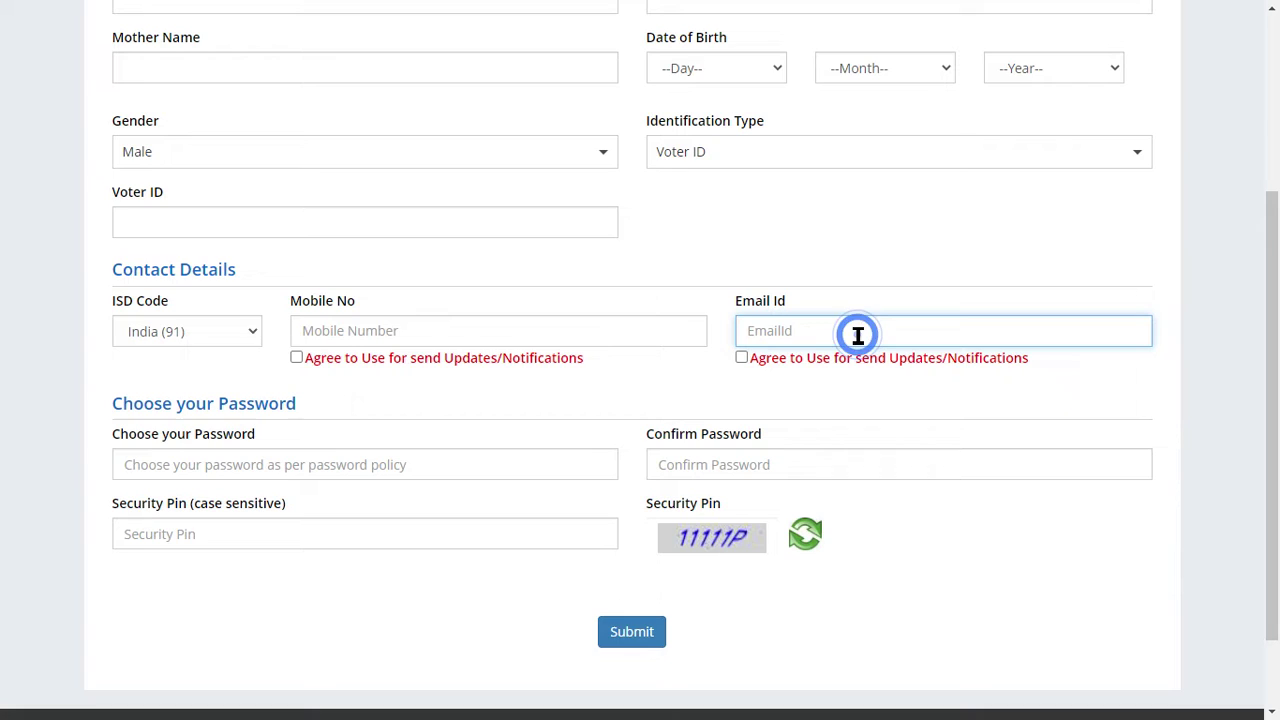
click(786, 331)
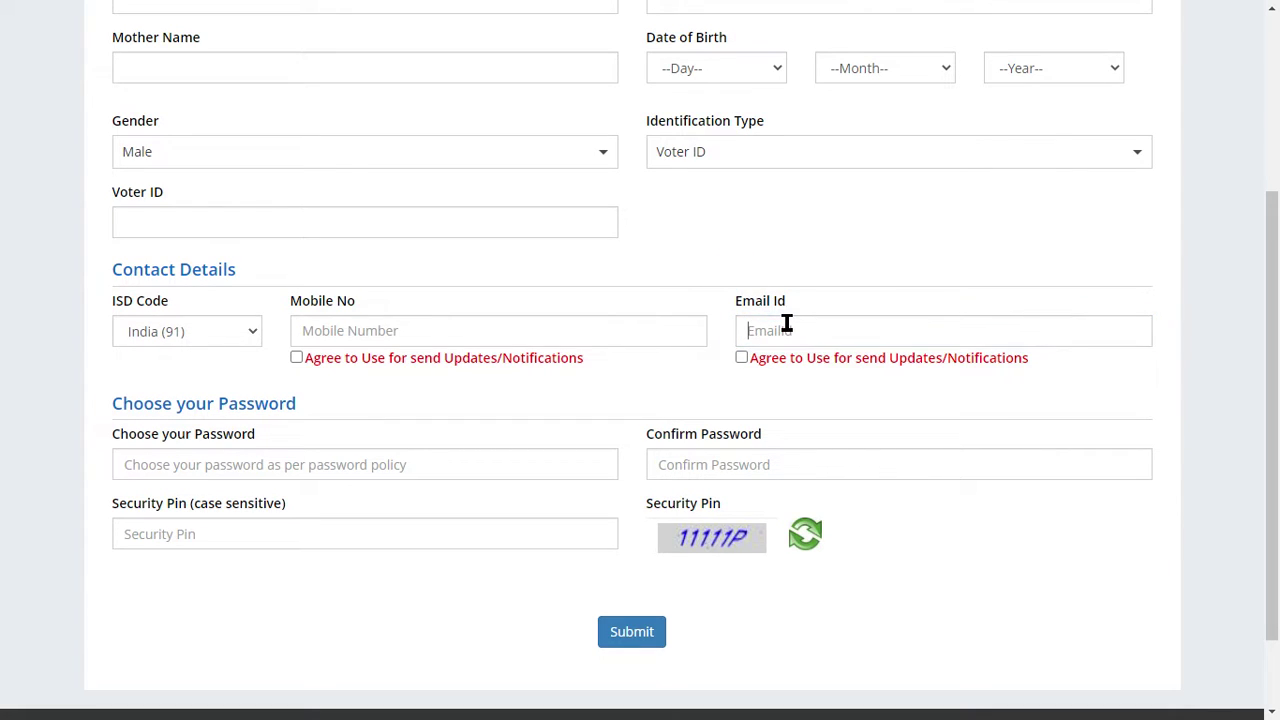
click(785, 322)
Examine the password section, checking the requirements for the chosen password and its confirmation.
triple_click(200, 404)
click(380, 410)
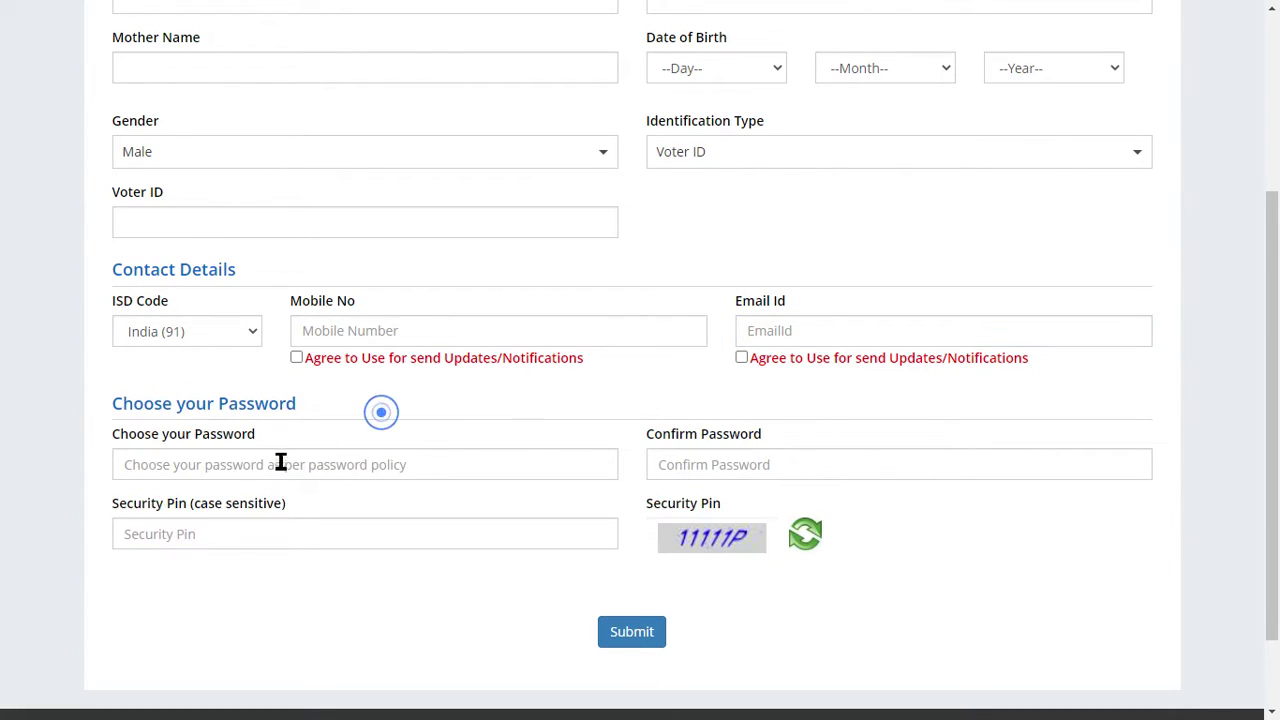
click(175, 467)
click(750, 464)
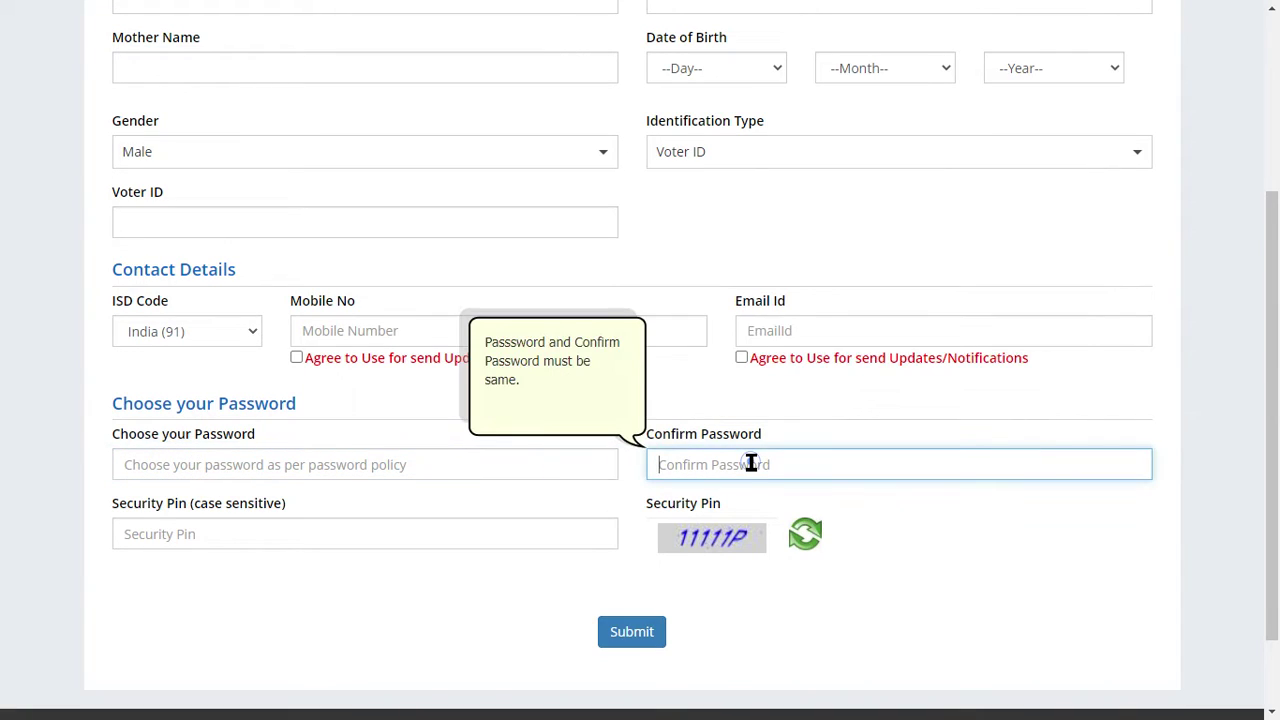
click(297, 566)
Enter the displayed captcha code in the case-sensitive Security Pin field.
click(177, 533)
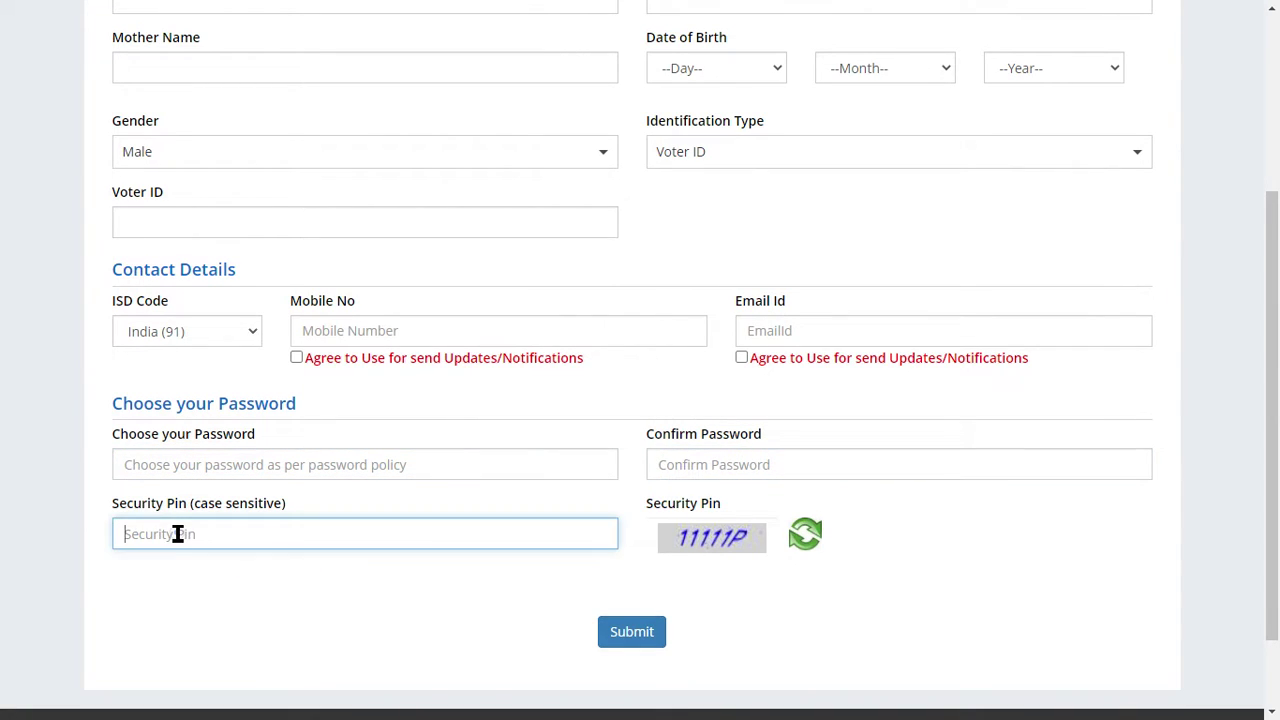
click(206, 533)
click(286, 536)
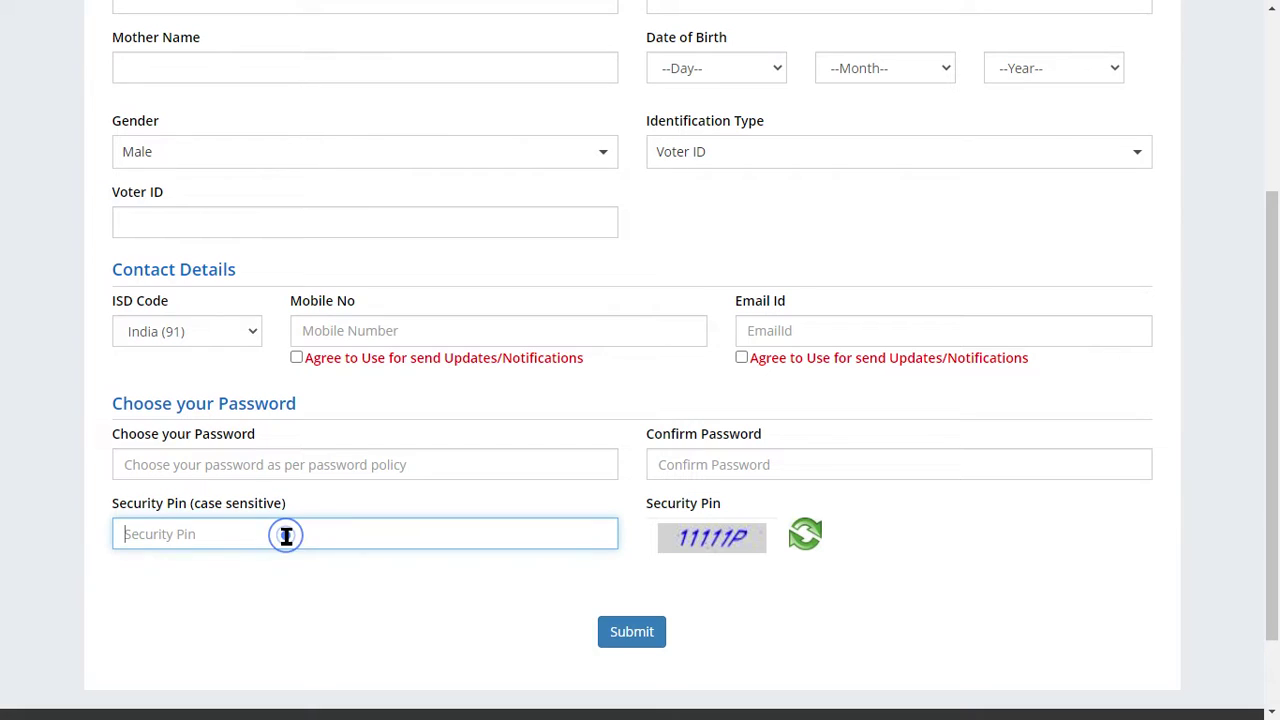
click(233, 533)
text(11111p)
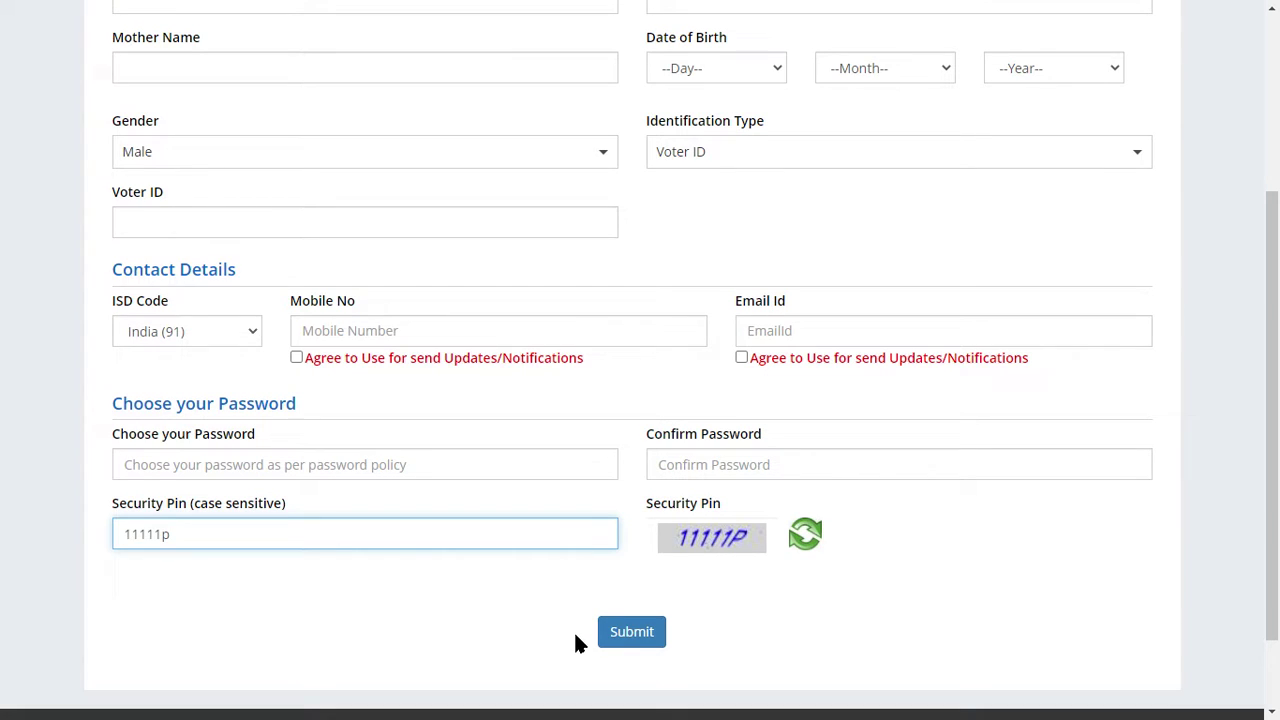
click(575, 635)
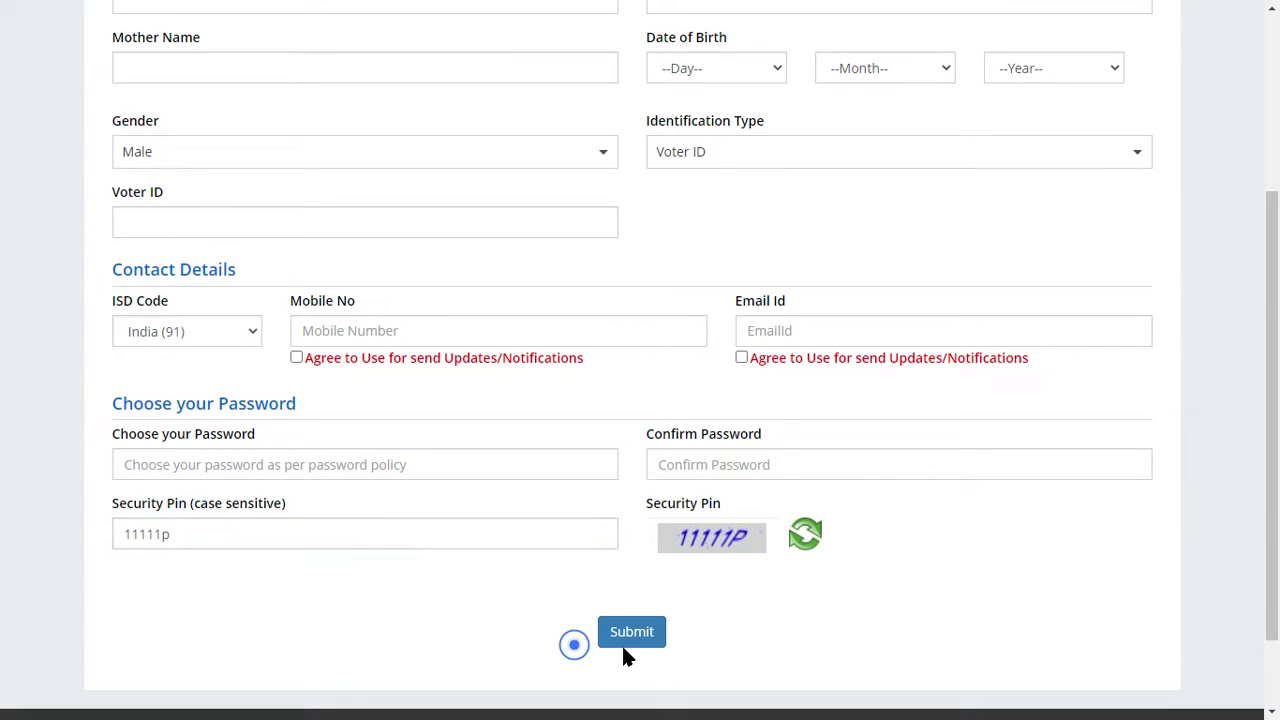
Regenerate the security pin image repeatedly for a new code and enlarge the page to 125%.
click(805, 537)
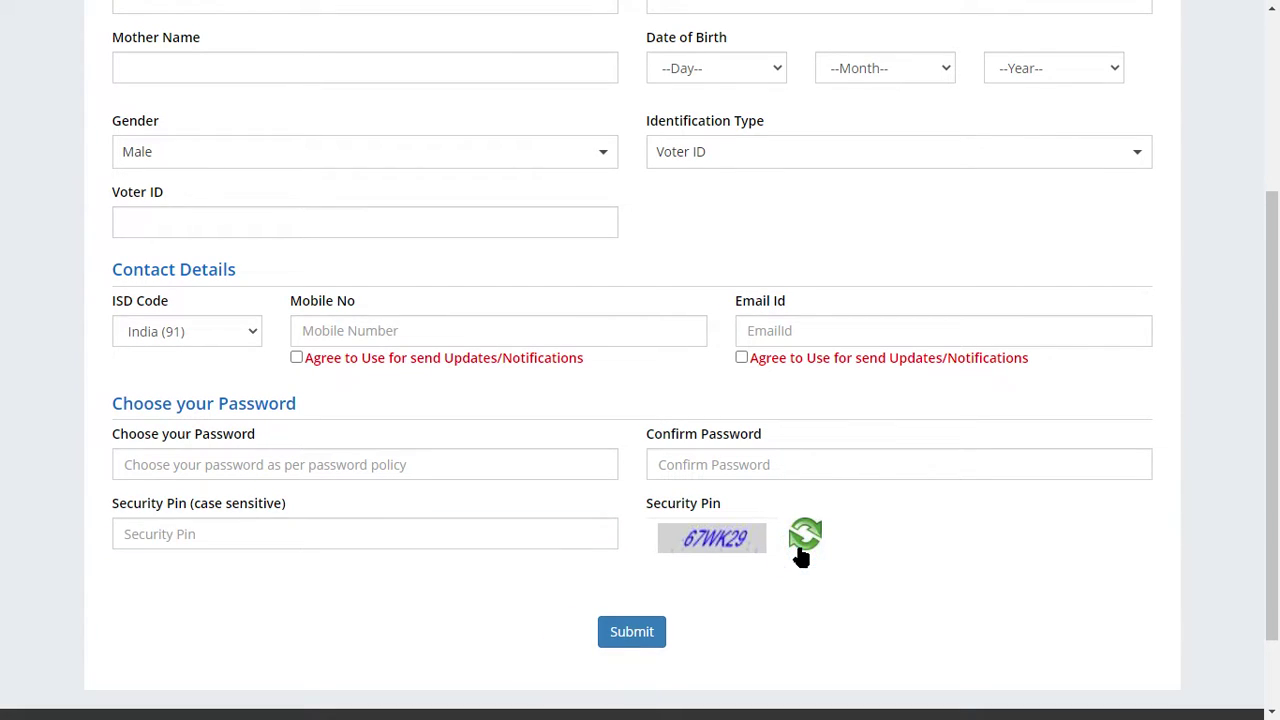
click(805, 537)
click(800, 548)
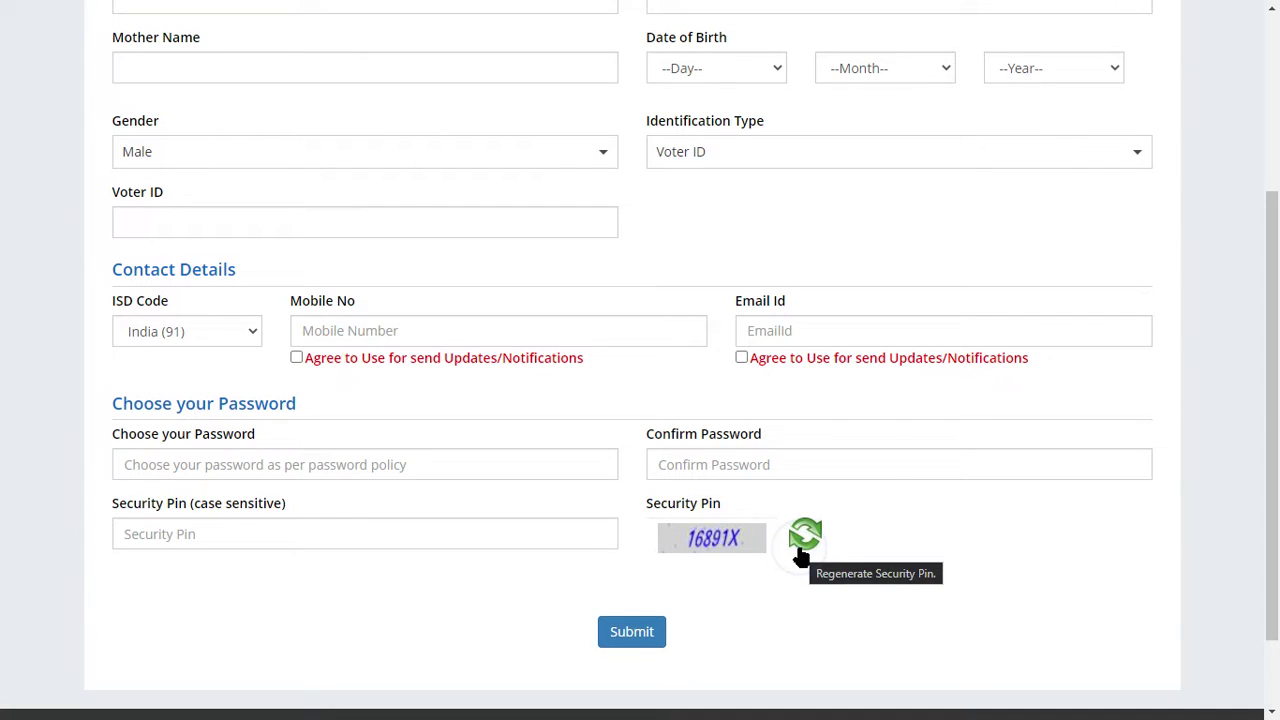
click(800, 548)
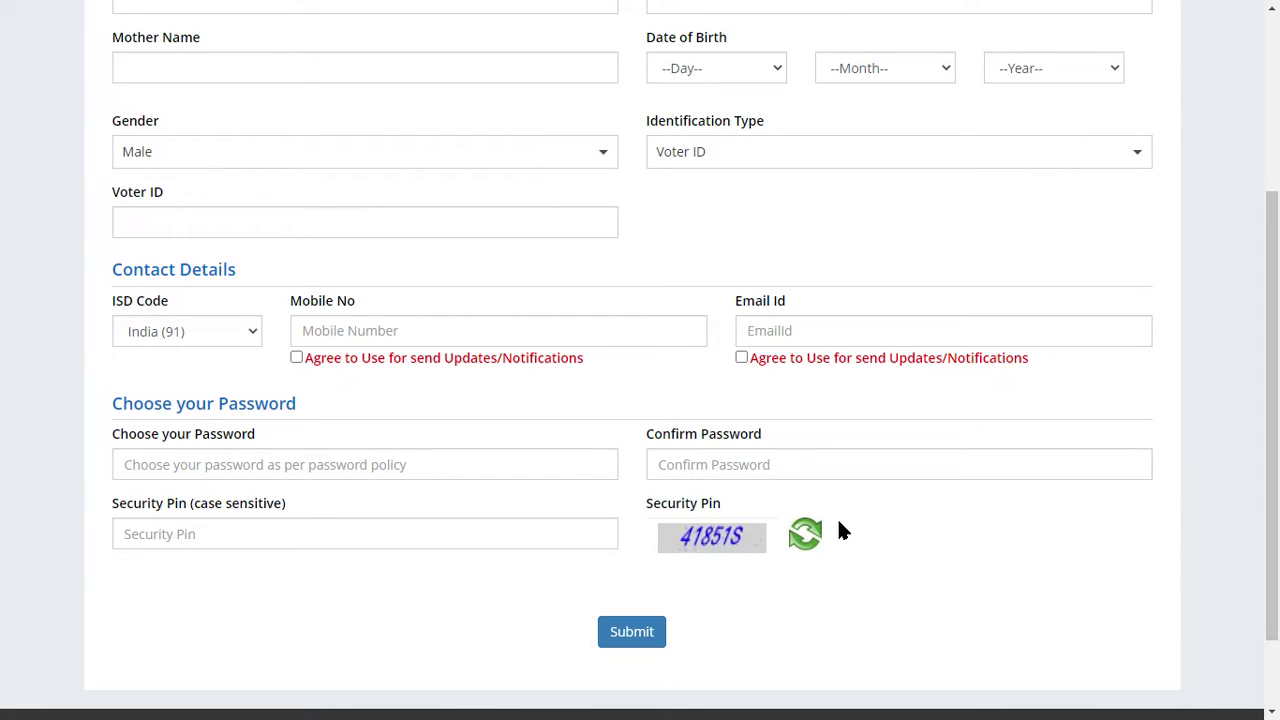
click(808, 534)
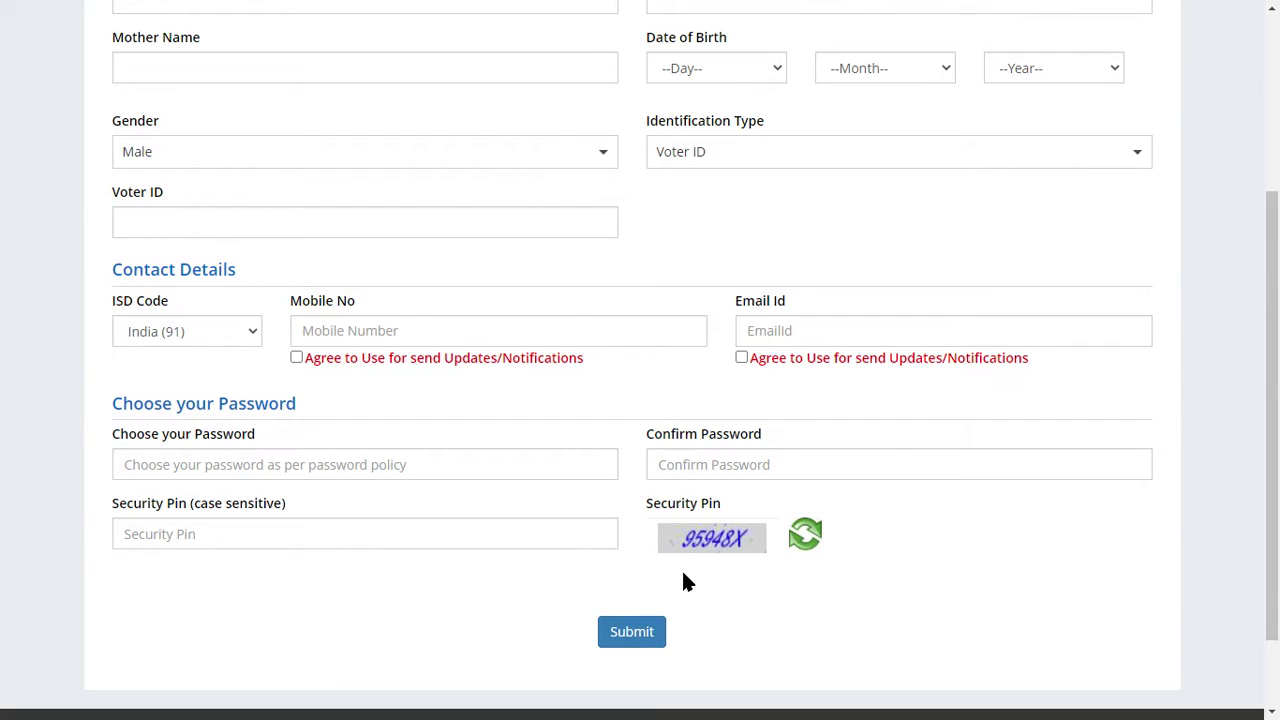
key(ctrl+plus)
key(ctrl+plus)
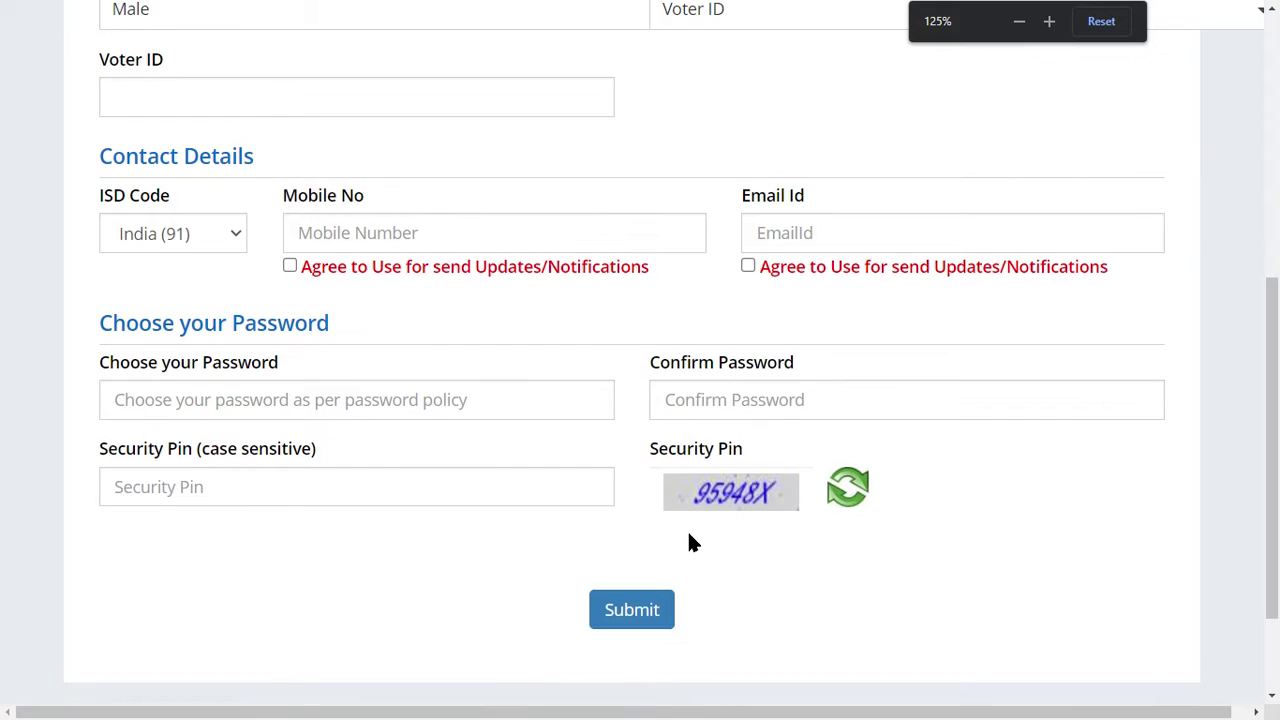
Enlarge the page further around the Security Pin field and refresh its captcha image.
click(423, 491)
key(ctrl+plus)
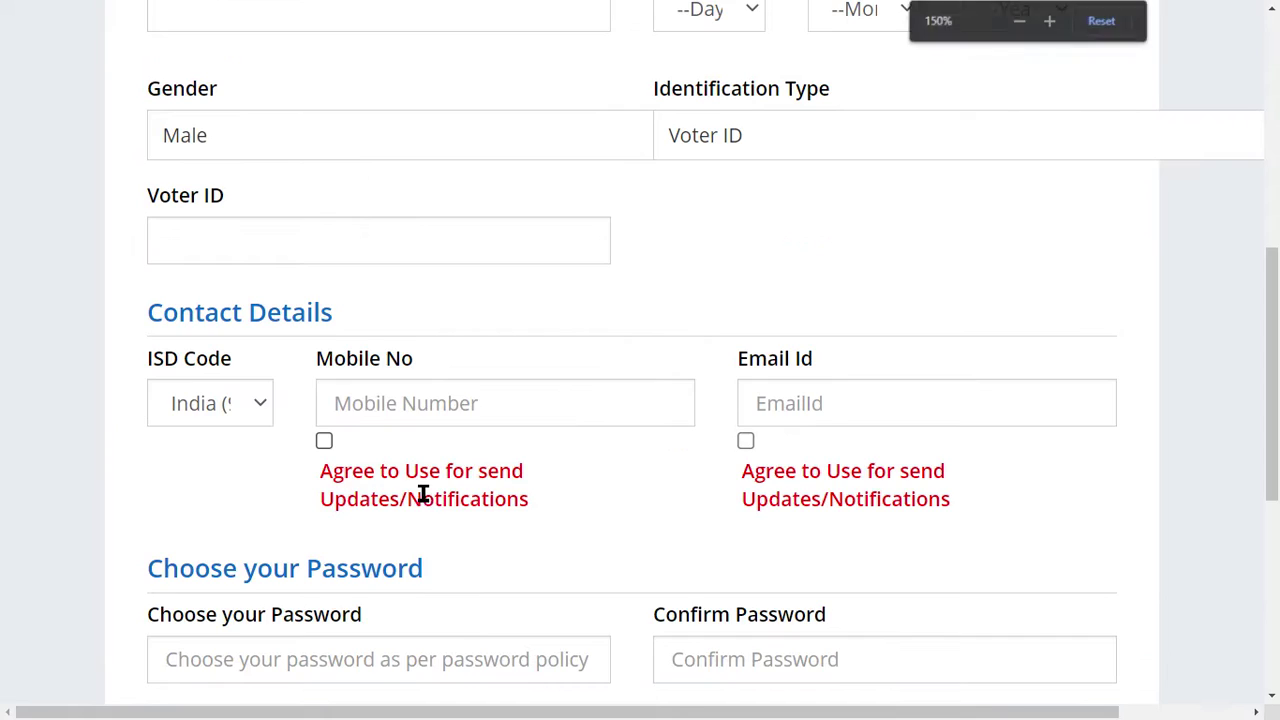
key(ctrl+plus)
scroll(280, 554, down, 4)
scroll(808, 313, up, 1)
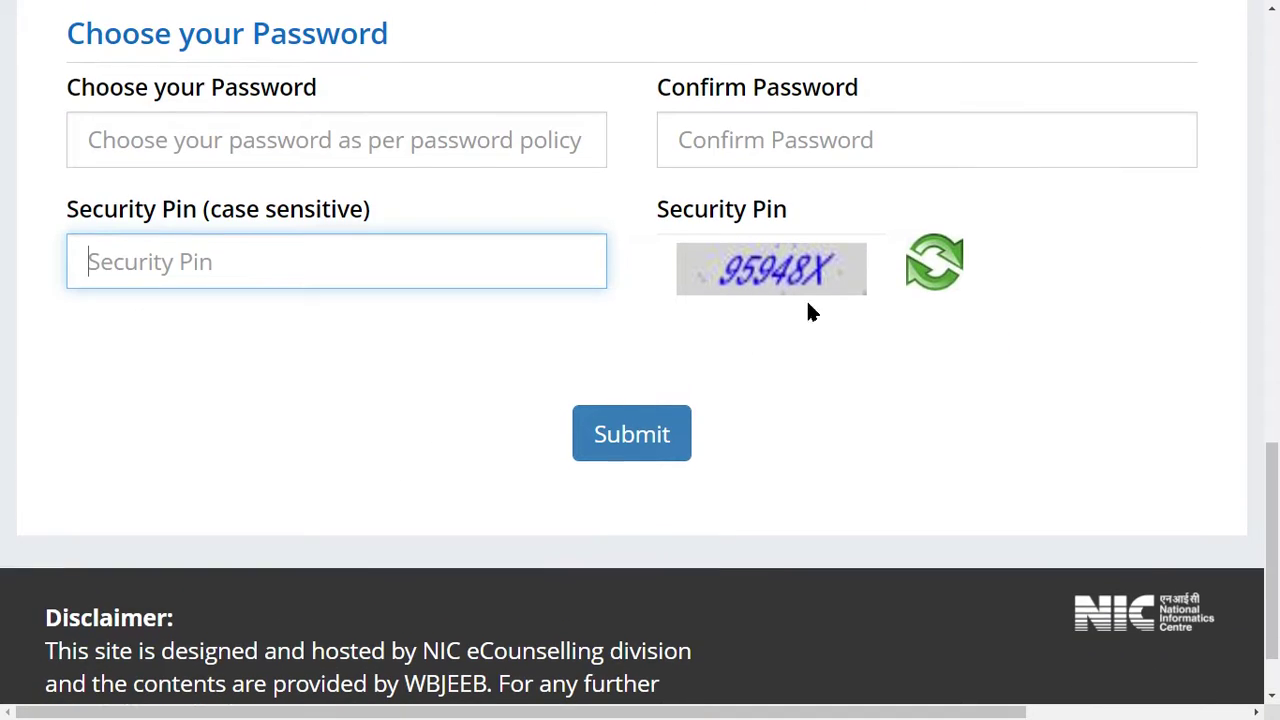
click(934, 262)
scroll(777, 440, up, 1)
click(933, 349)
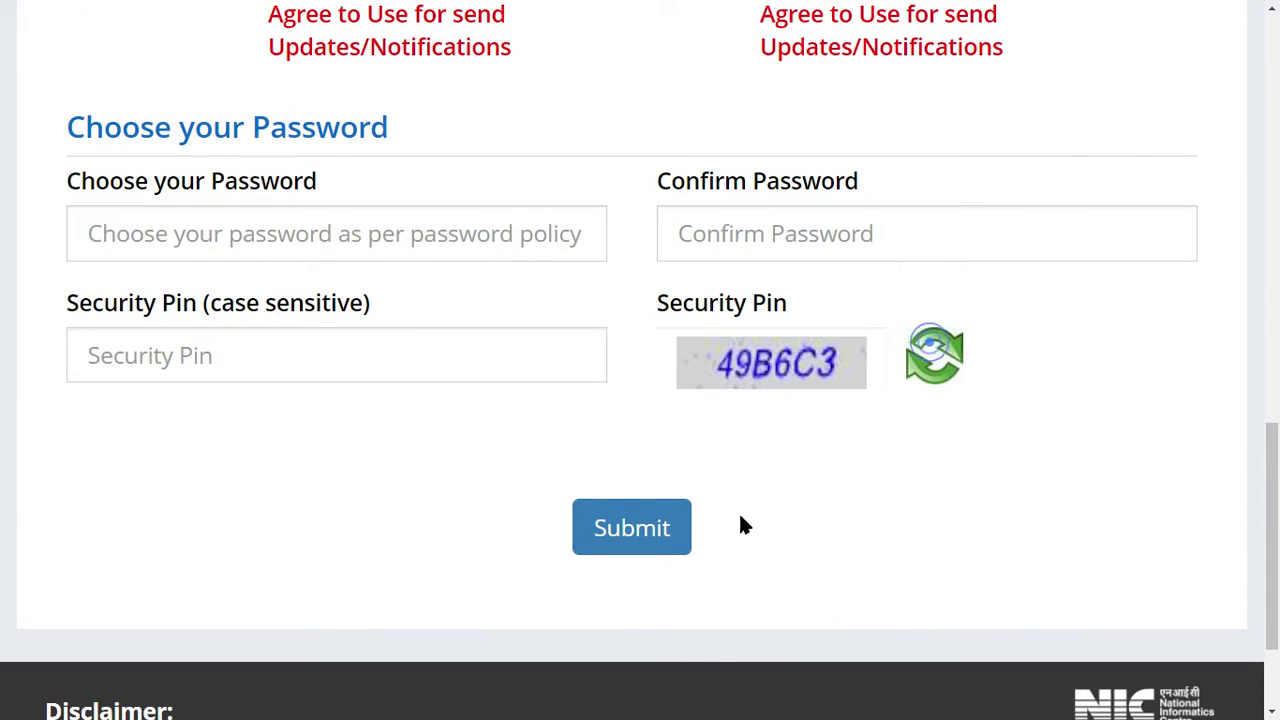
Submit the completed registration form, confirm the submission, and final-submit the reviewed registration details.
click(624, 541)
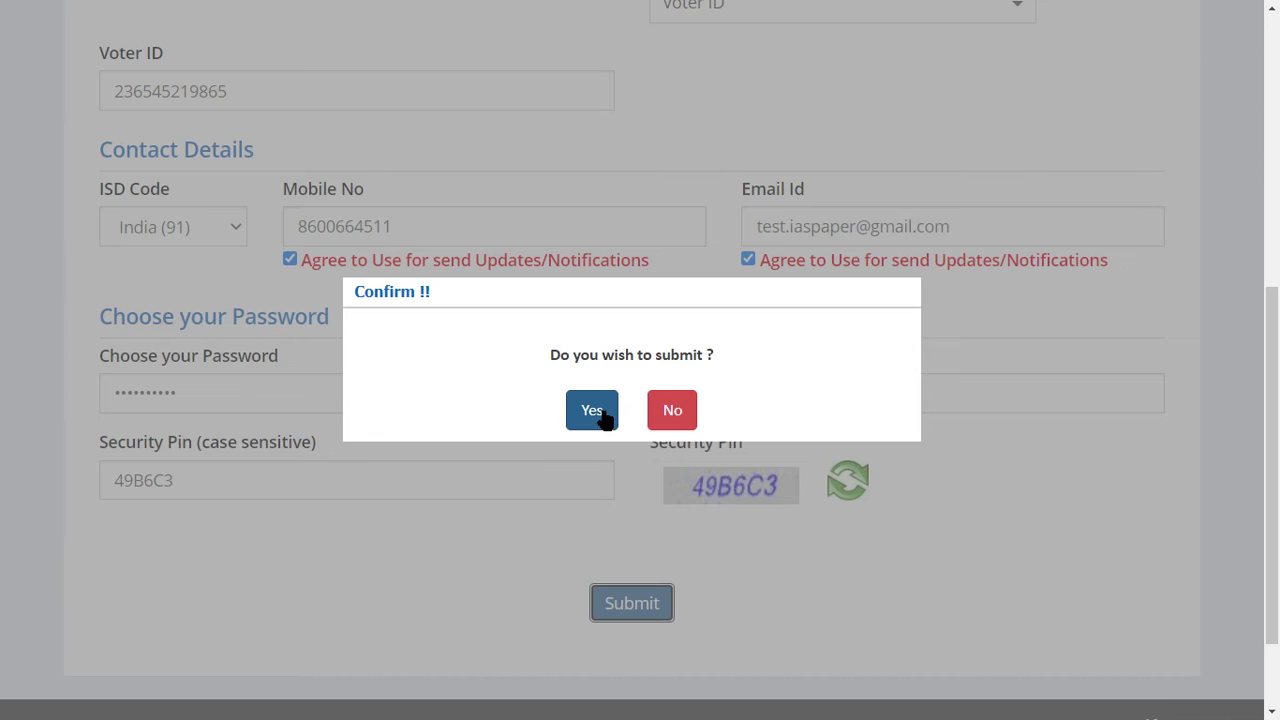
click(592, 412)
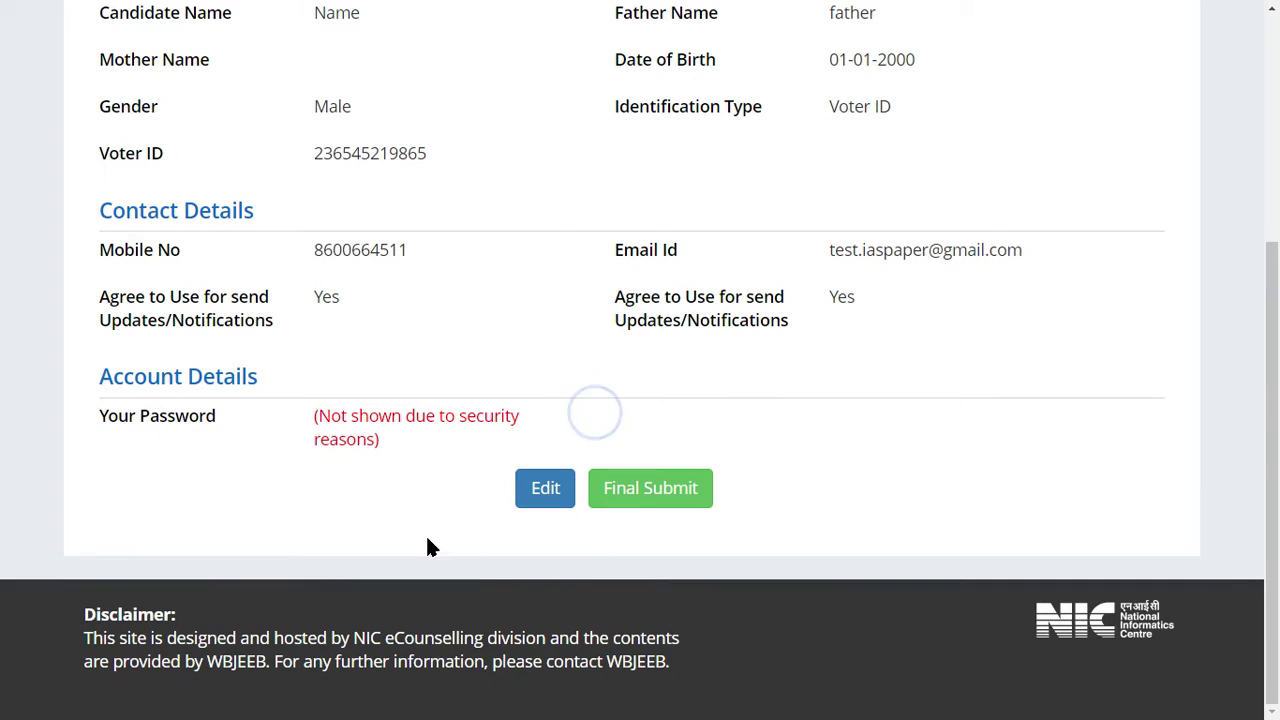
click(610, 495)
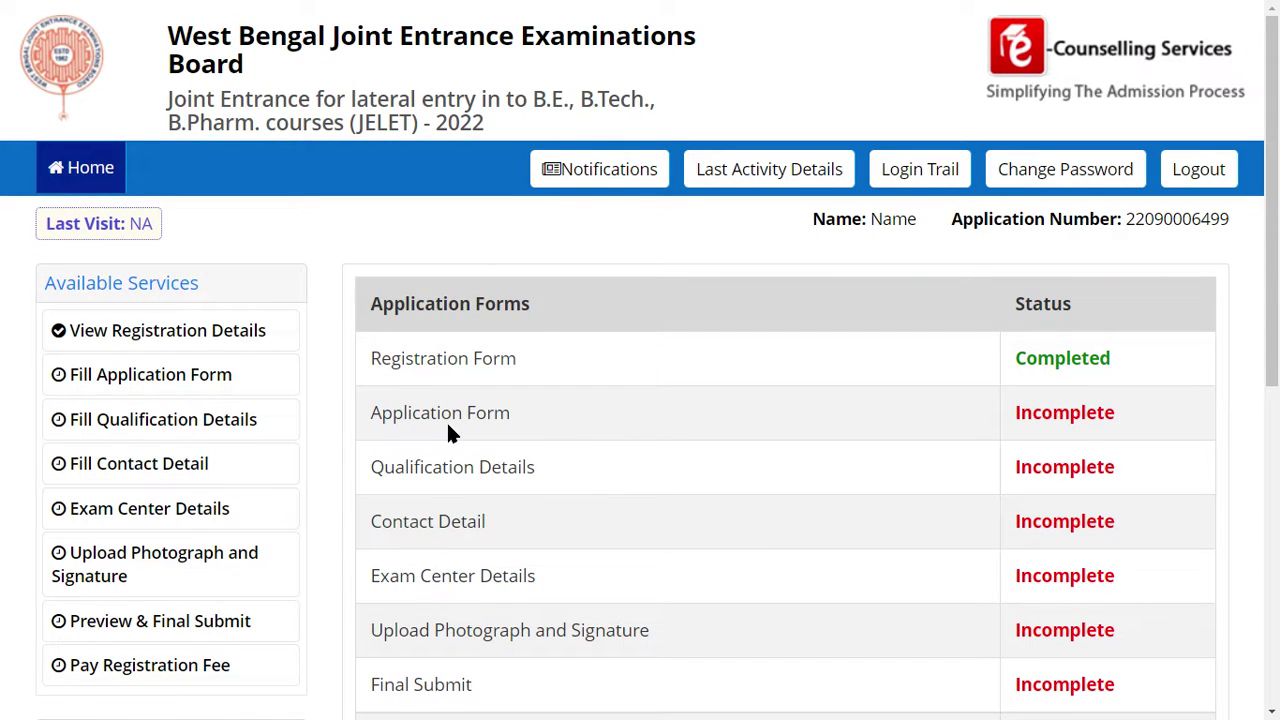
Examine the Application Forms table, checking the status of the Registration Form and Application Form entries.
triple_click(416, 307)
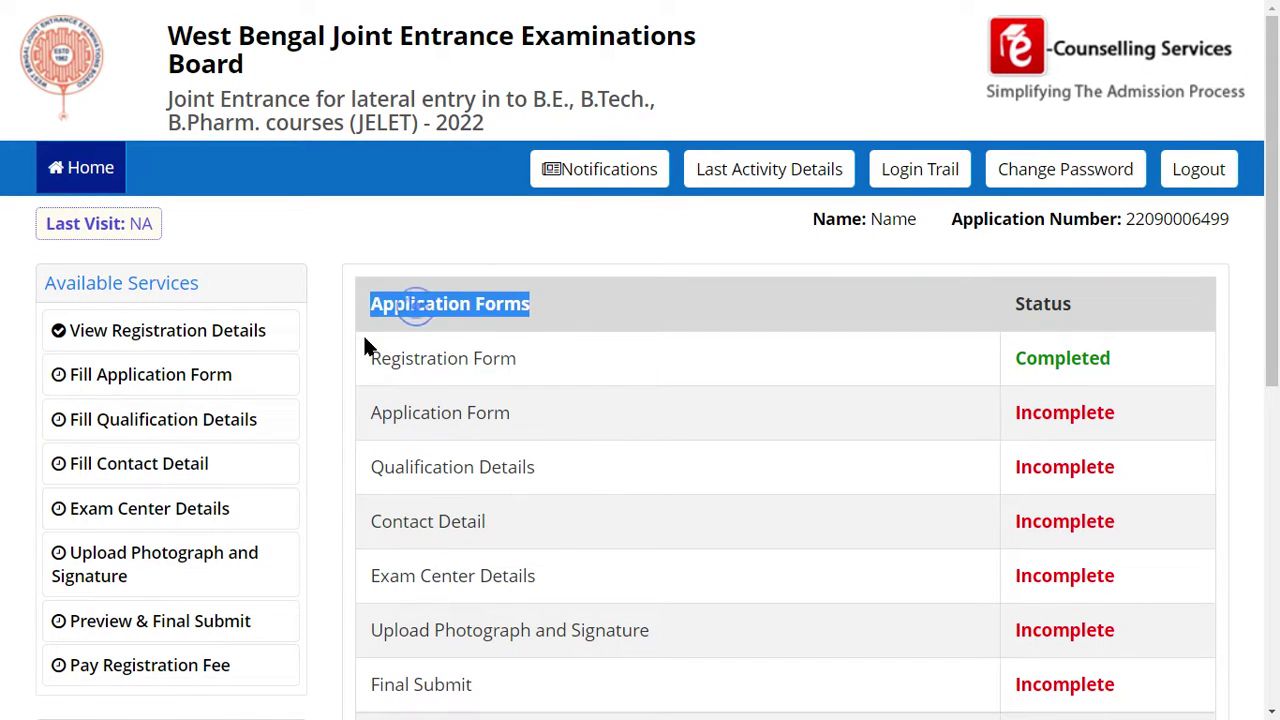
click(366, 338)
drag(366, 350, 527, 358)
click(435, 419)
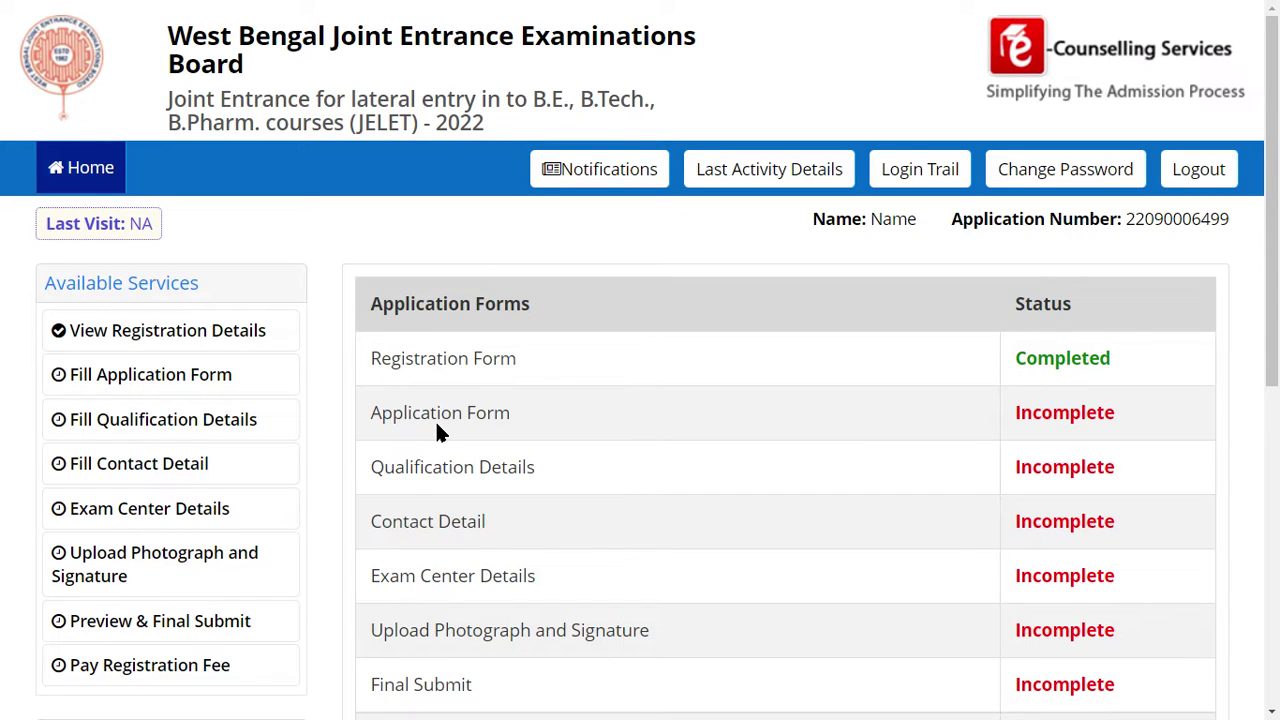
triple_click(411, 415)
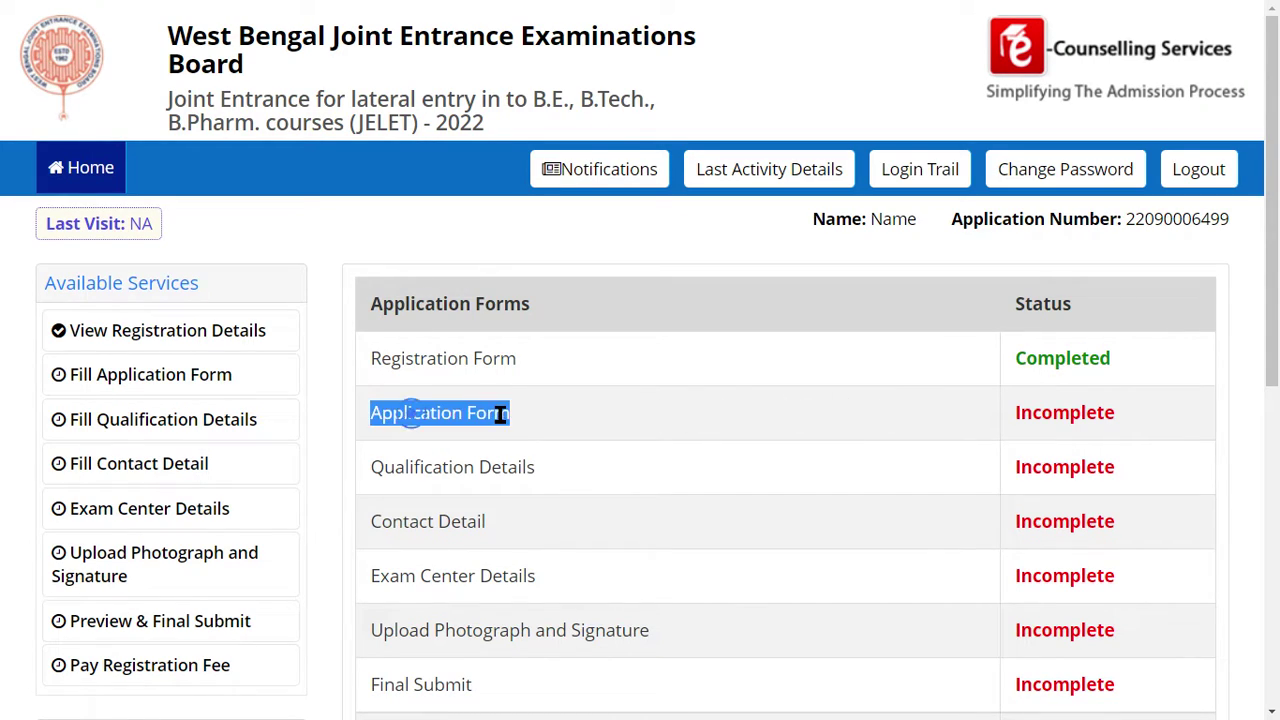
click(478, 430)
click(1097, 413)
scroll(362, 540, down, 2)
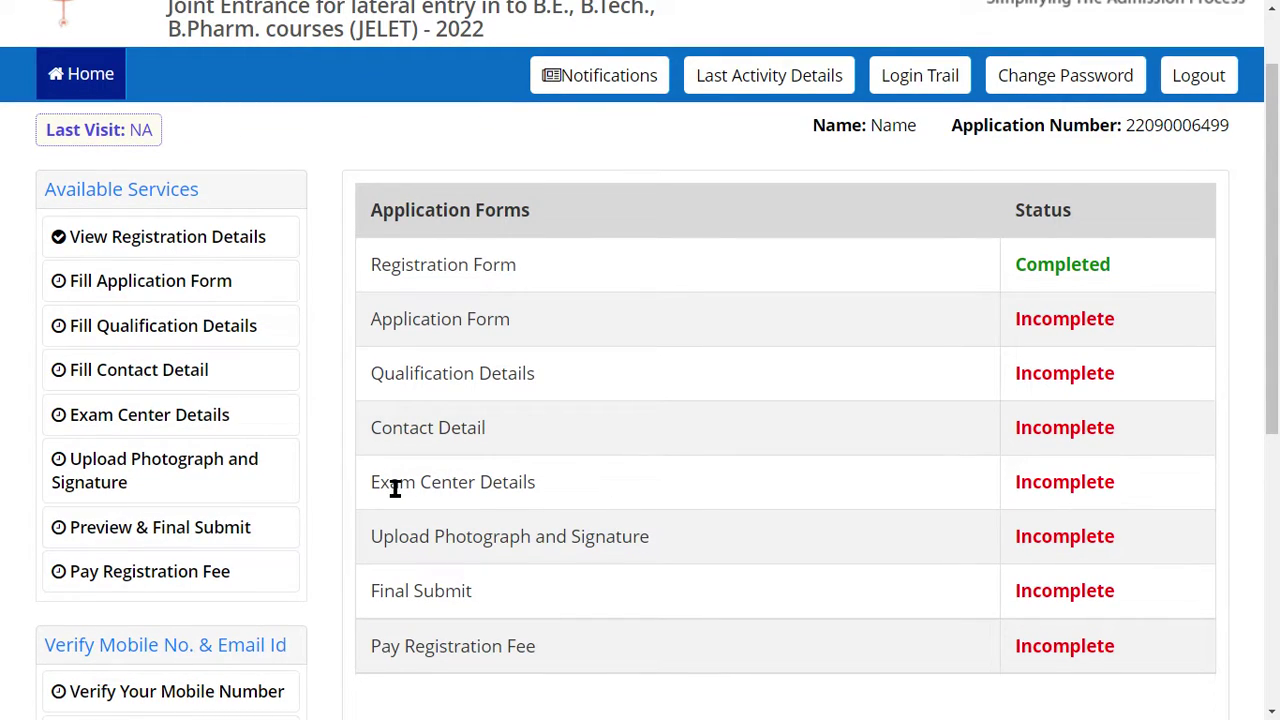
Examine the remaining stages in the Application Forms table: photograph and signature upload, final submit and registration fee payment.
drag(372, 536, 666, 537)
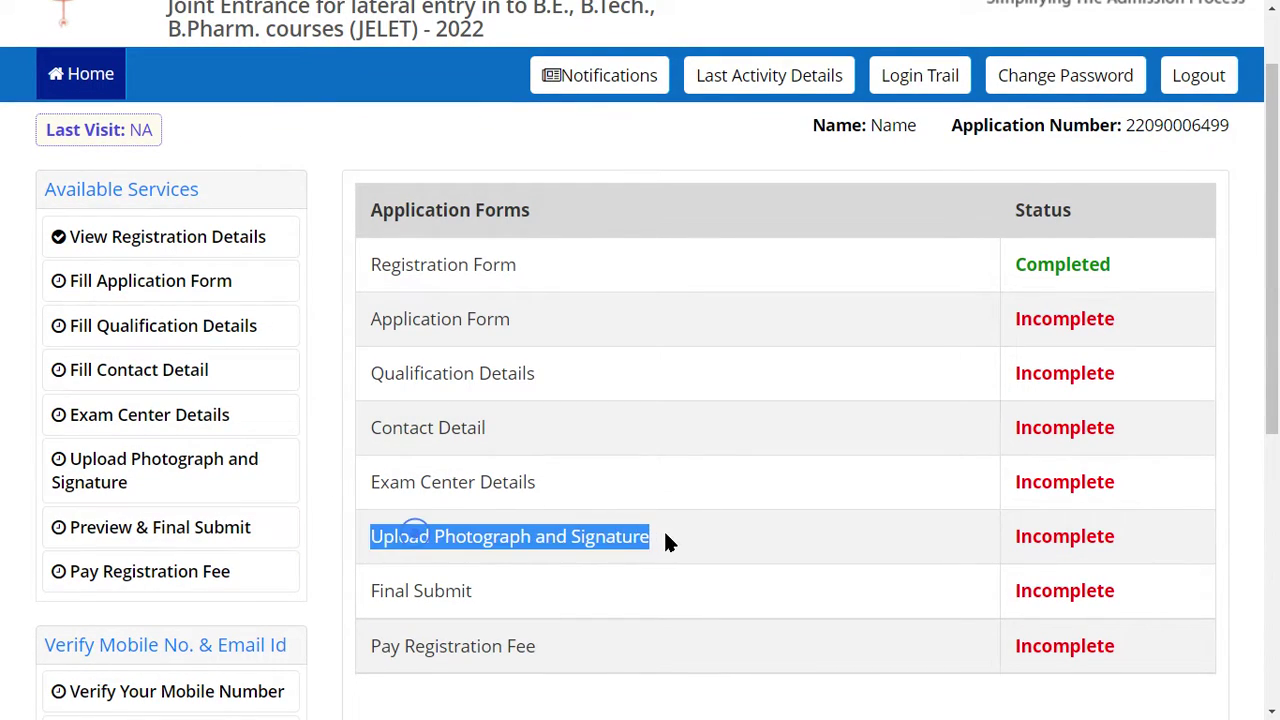
click(645, 537)
scroll(499, 542, down, 4)
triple_click(401, 403)
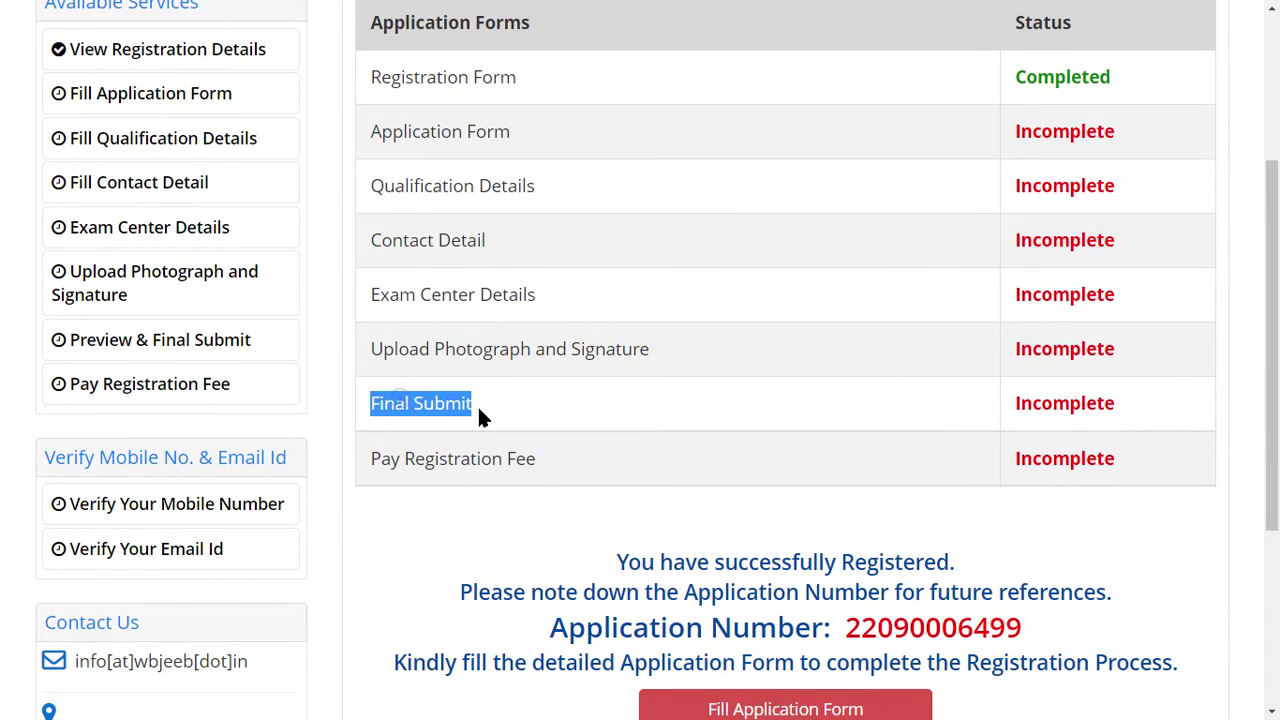
drag(366, 460, 550, 457)
scroll(552, 457, down, 4)
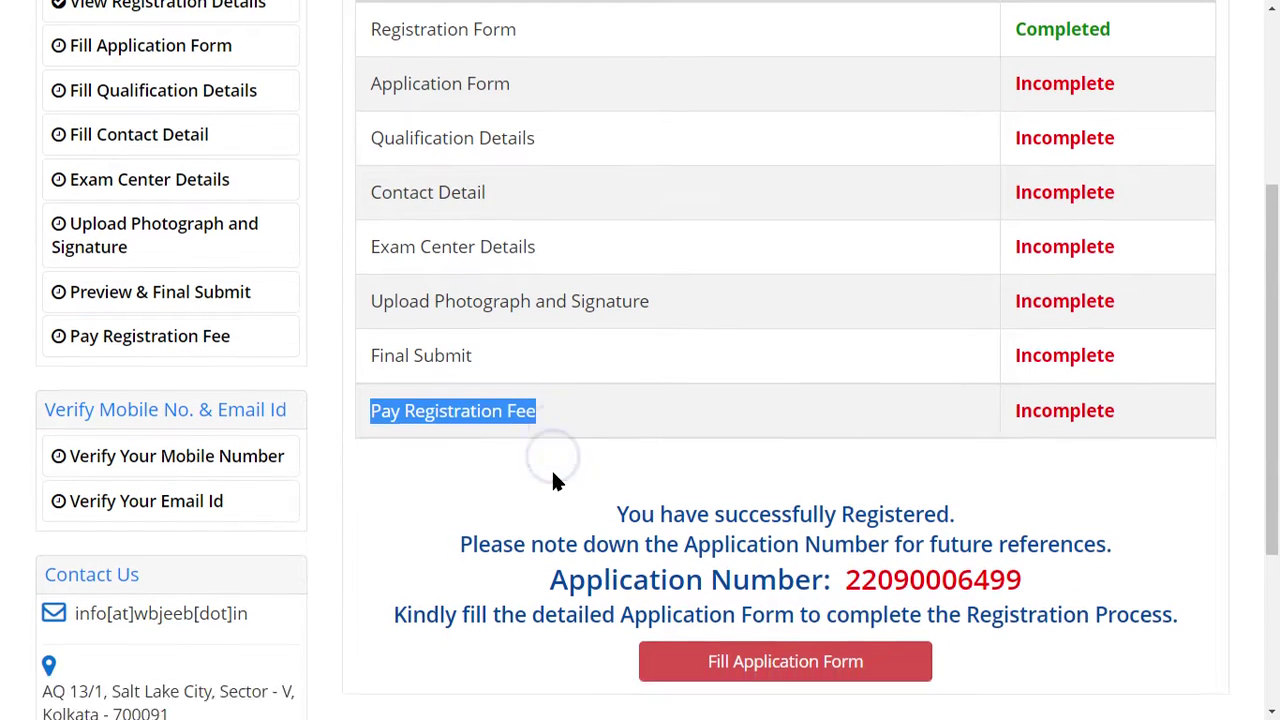
scroll(451, 483, up, 7)
scroll(452, 483, down, 6)
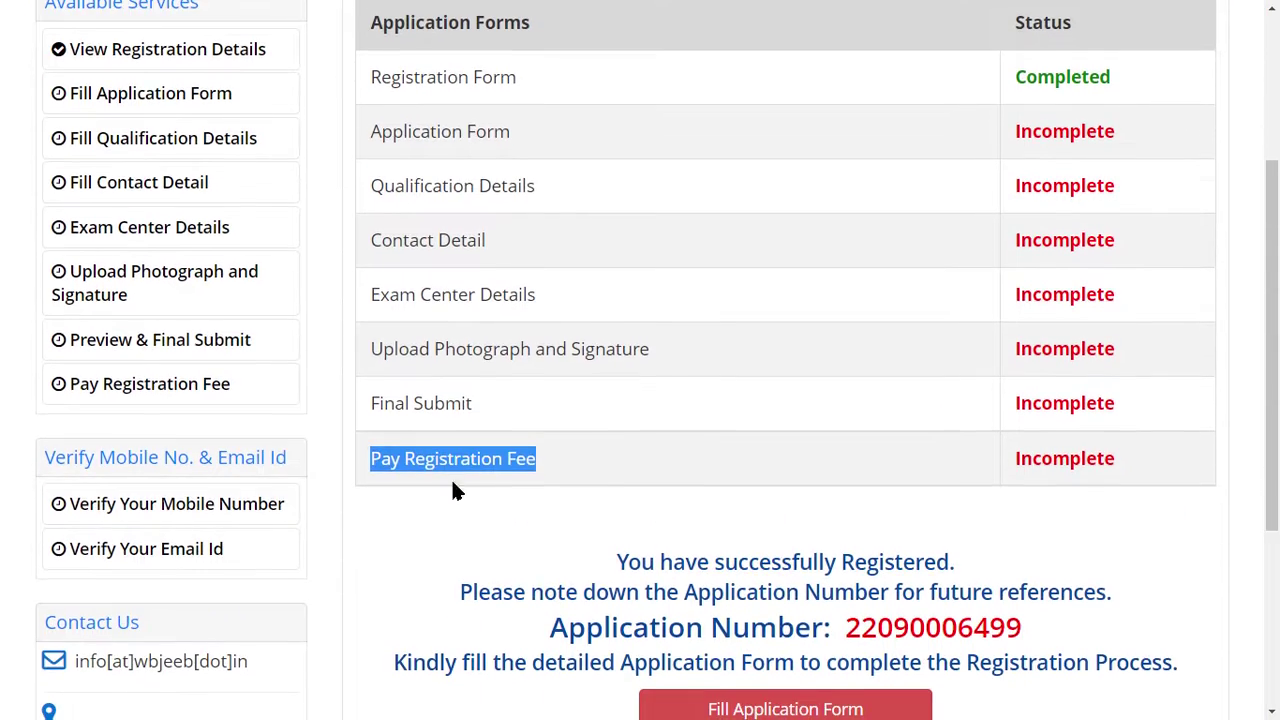
Open the detailed application form and review its fields from Candidate Name to Qualifying Examination.
click(773, 522)
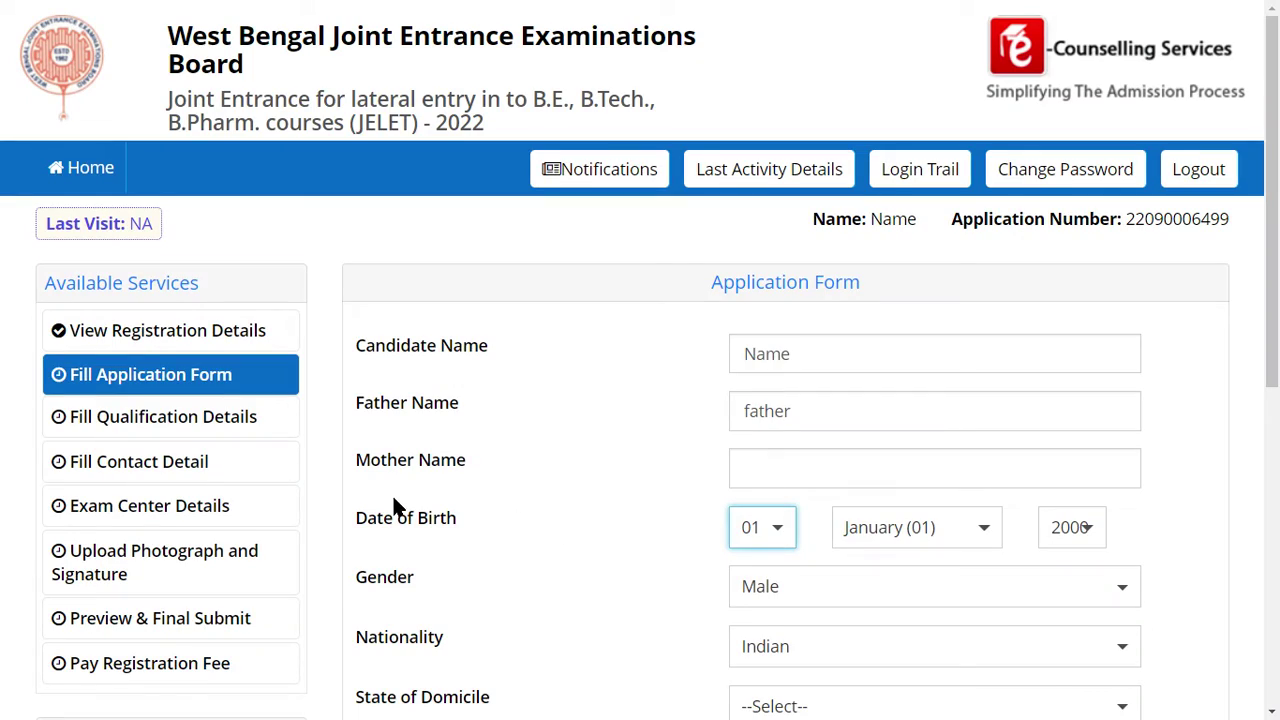
click(891, 353)
scroll(572, 457, down, 6)
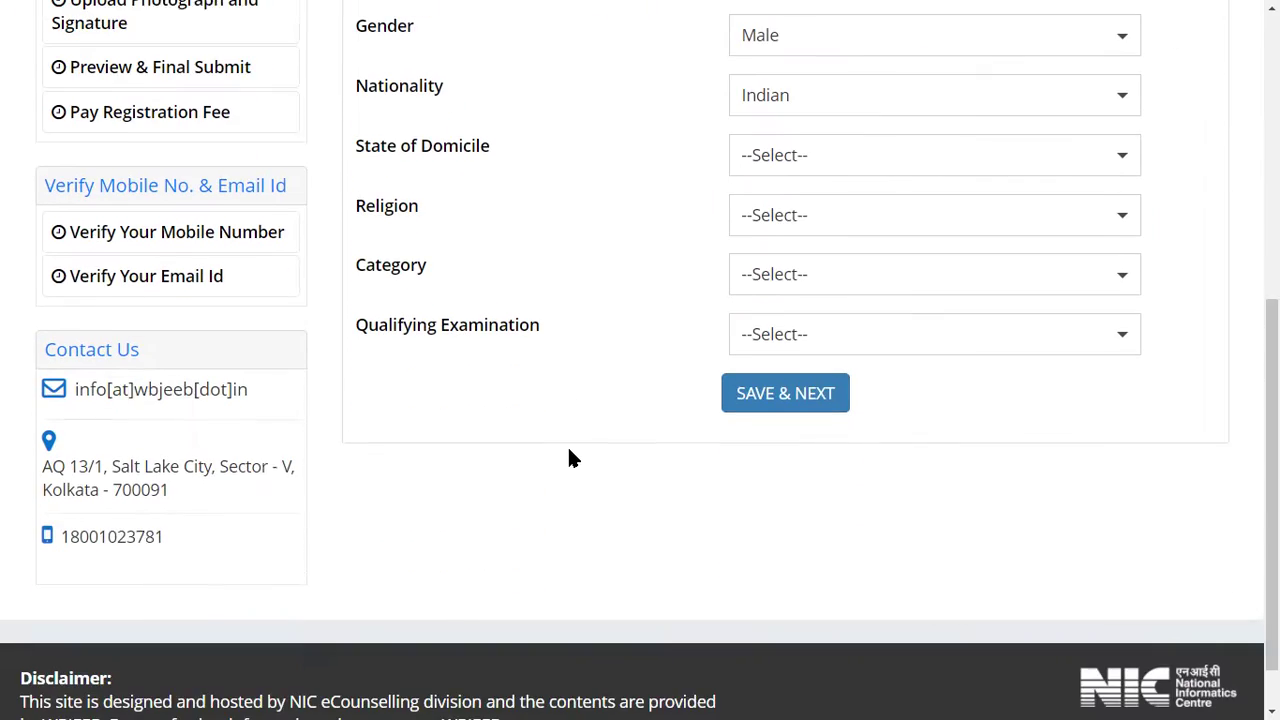
scroll(340, 565, up, 4)
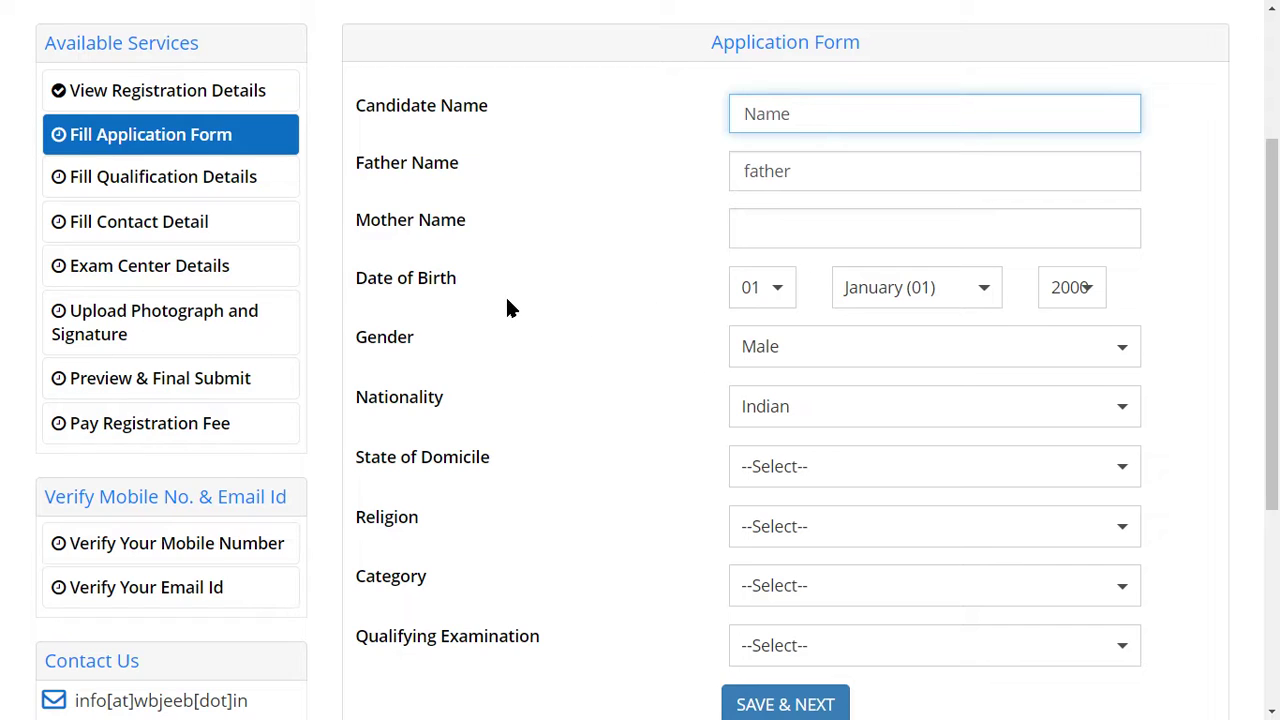
scroll(471, 313, down, 1)
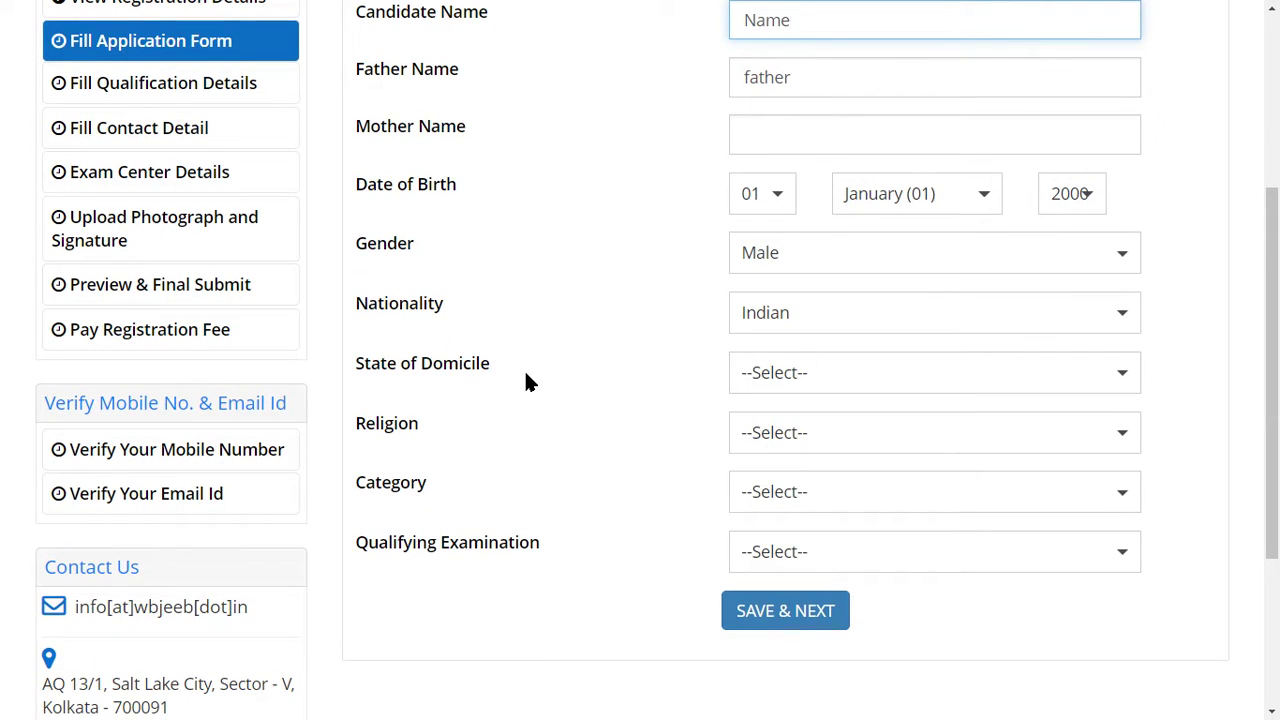
scroll(528, 380, down, 1)
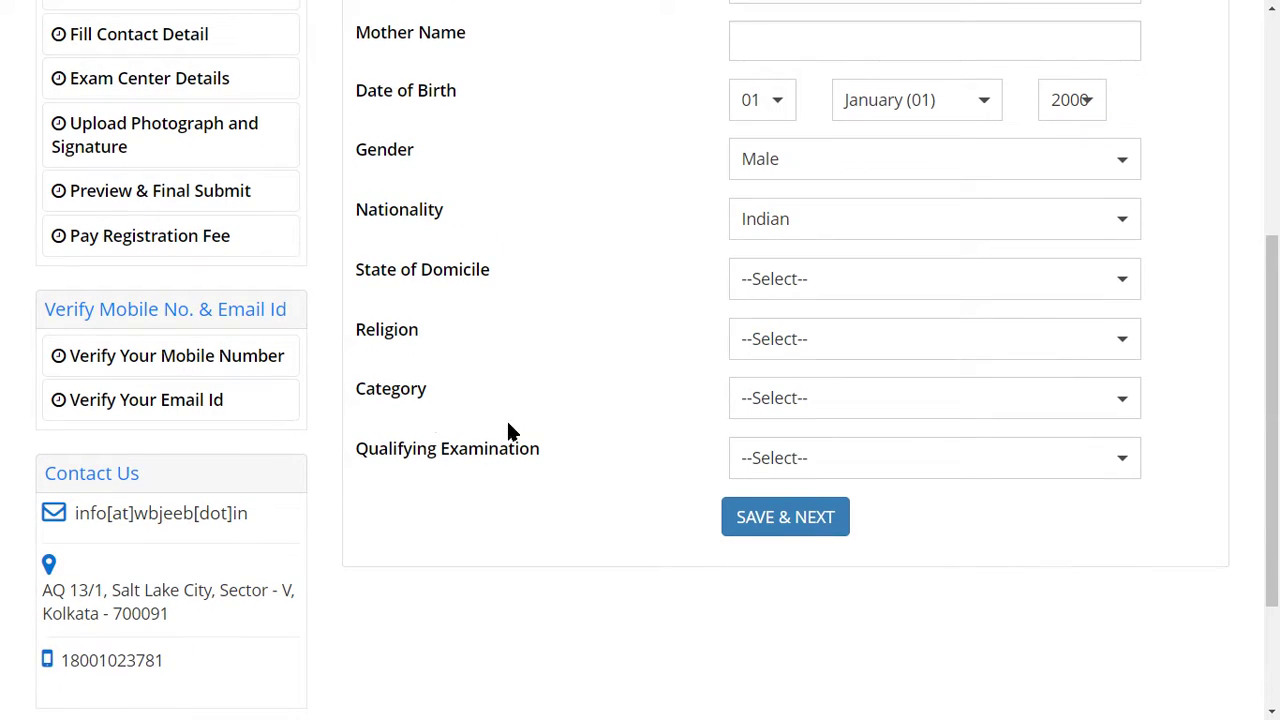
Set the qualifying examination to Diploma in Engineering & Technology and the religion to HINDUISM.
click(772, 468)
click(785, 533)
click(791, 400)
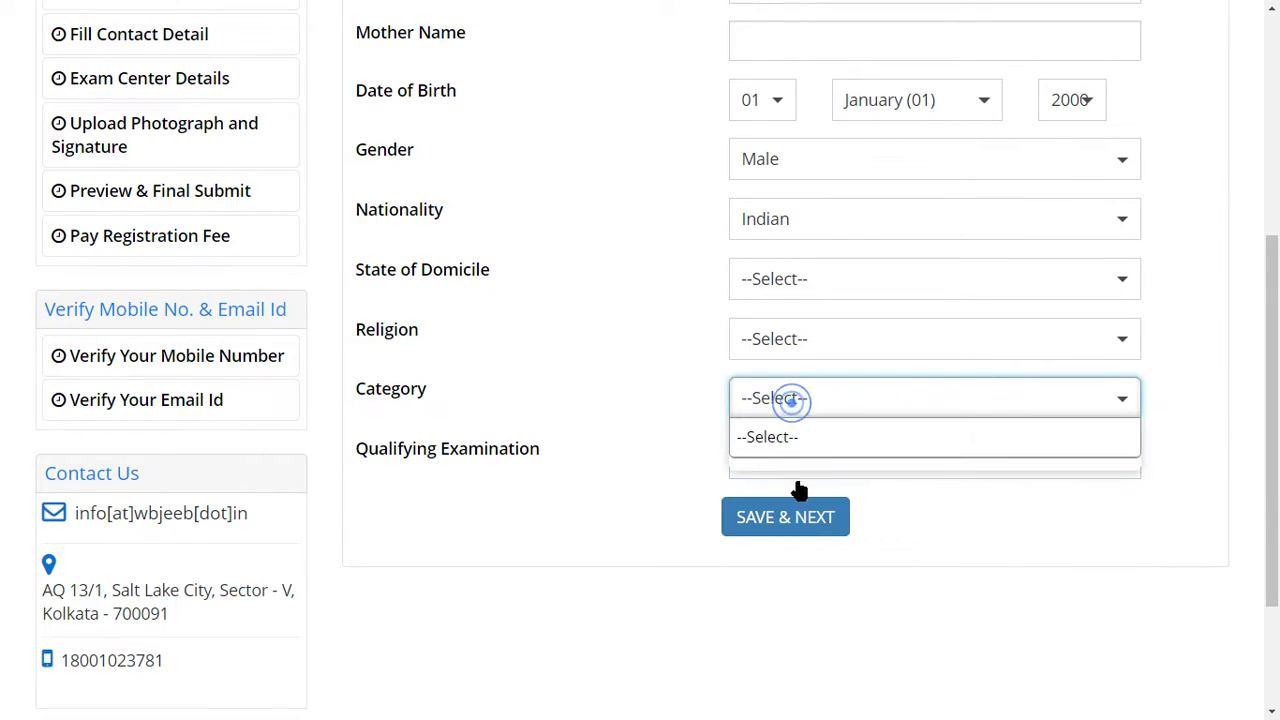
click(776, 438)
click(786, 345)
click(800, 415)
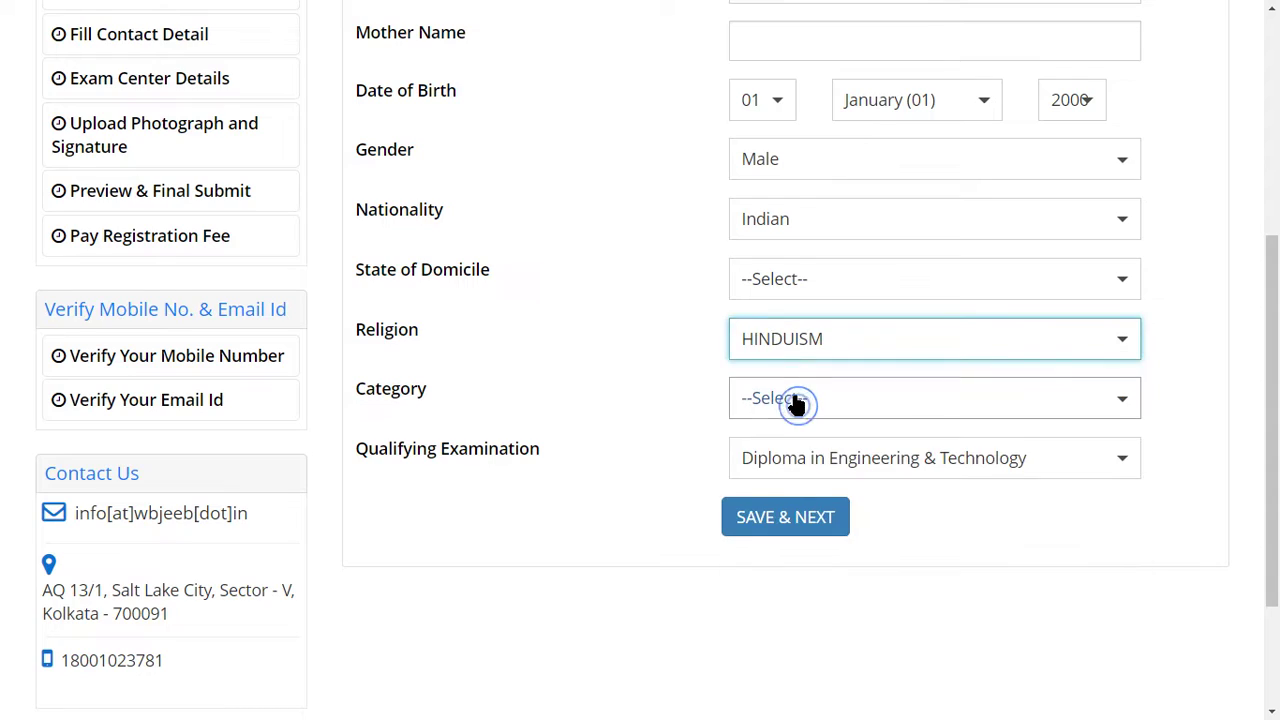
Check the available category options and set the state of domicile to Tripura.
click(797, 396)
click(771, 440)
click(784, 400)
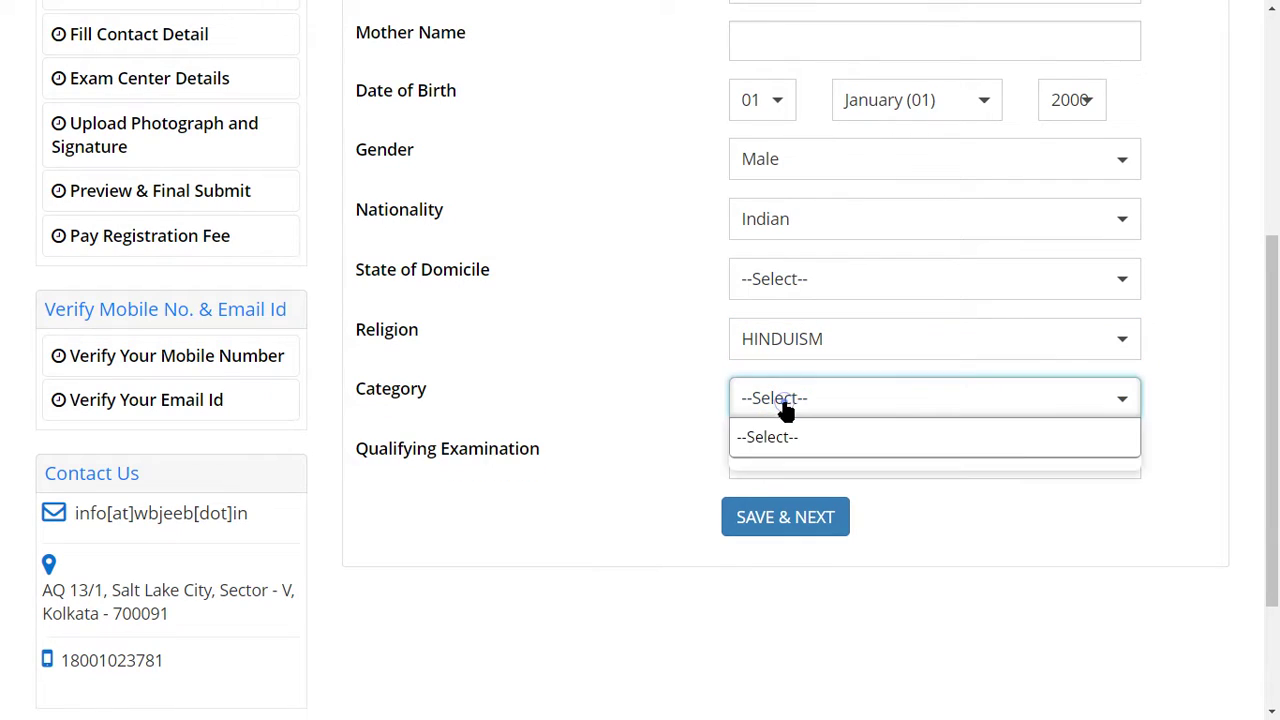
click(793, 280)
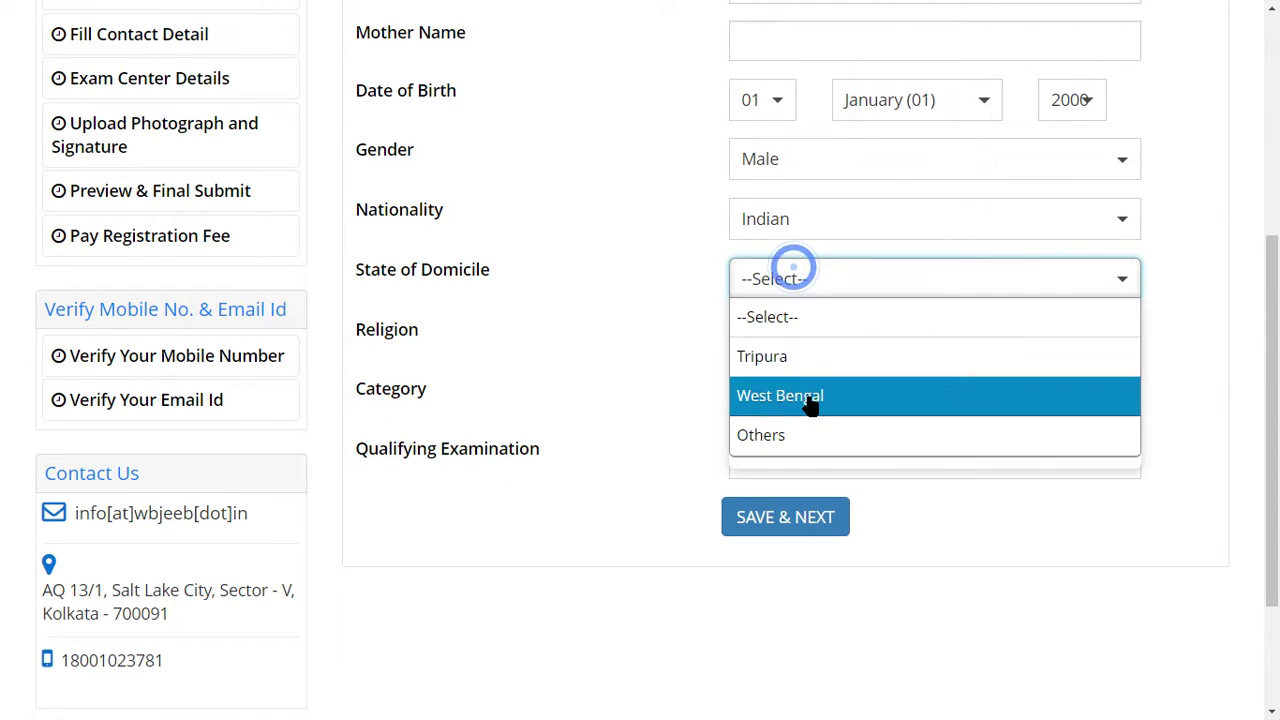
click(808, 360)
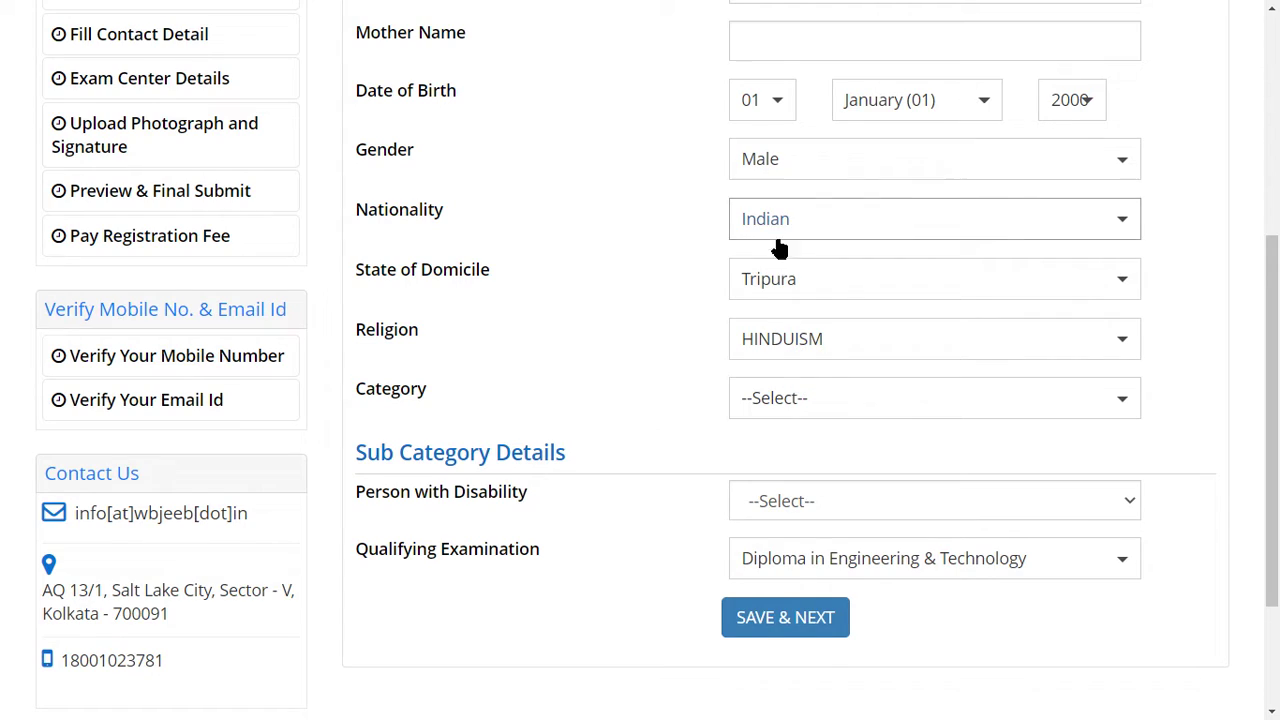
Answer No for Person with Disability and set the candidate's category to General.
click(782, 500)
click(784, 555)
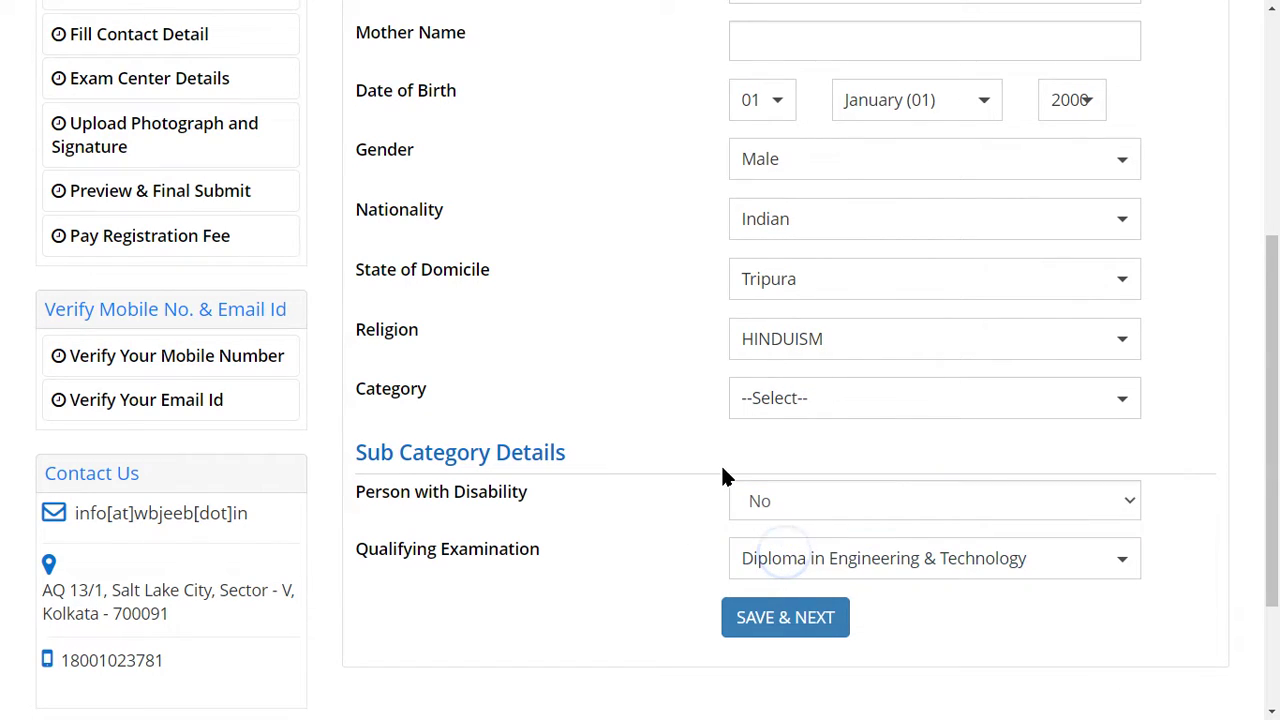
click(768, 405)
click(780, 471)
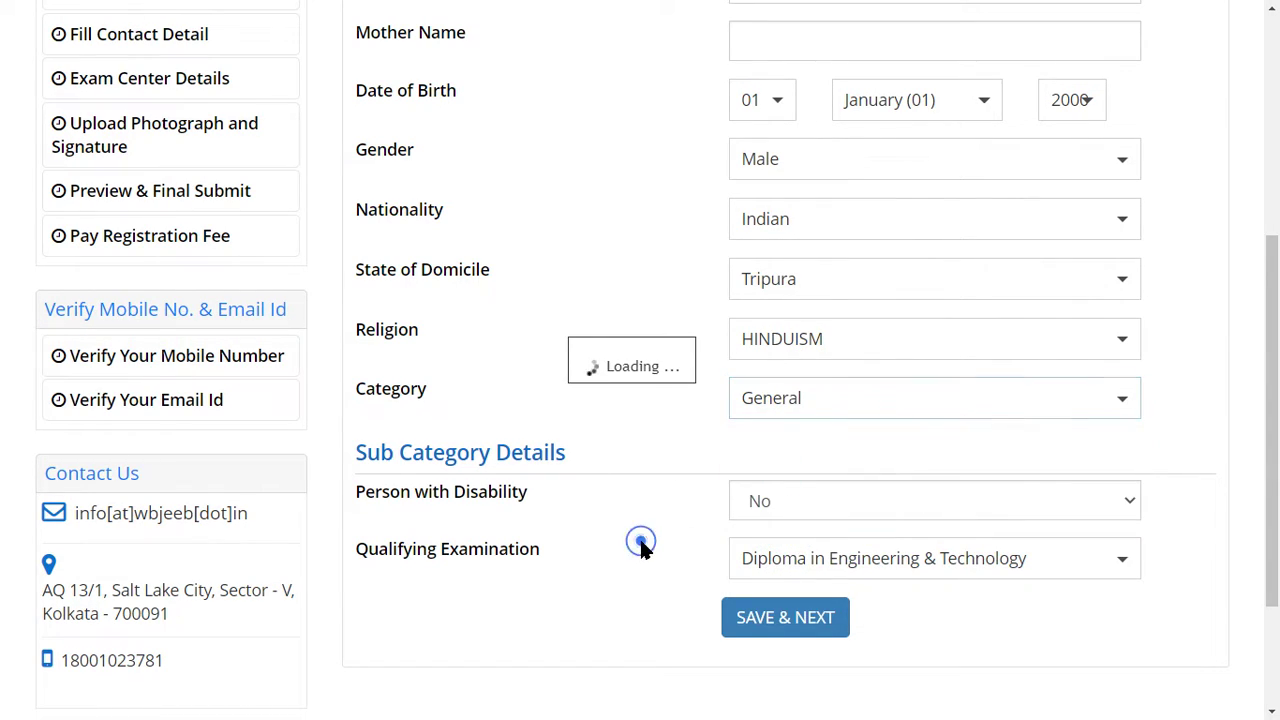
Try to save the application form with its current entries, confirming the save.
scroll(678, 582, down, 1)
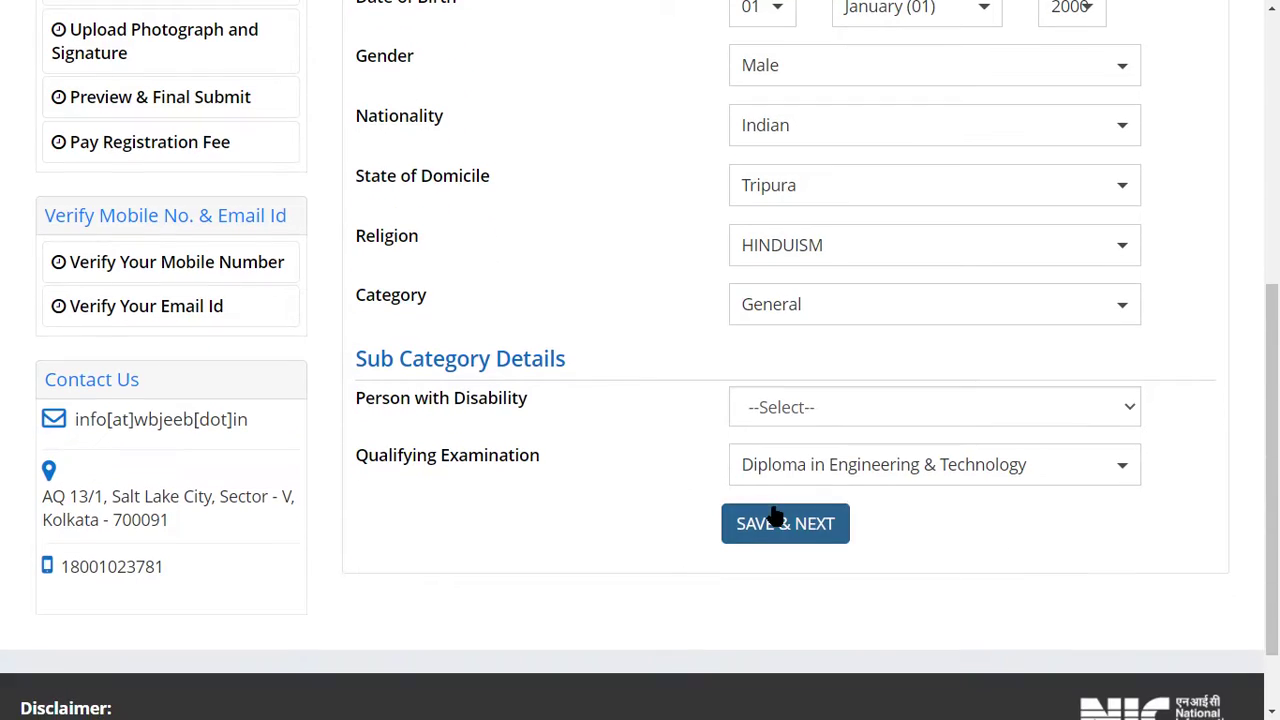
click(774, 519)
click(584, 427)
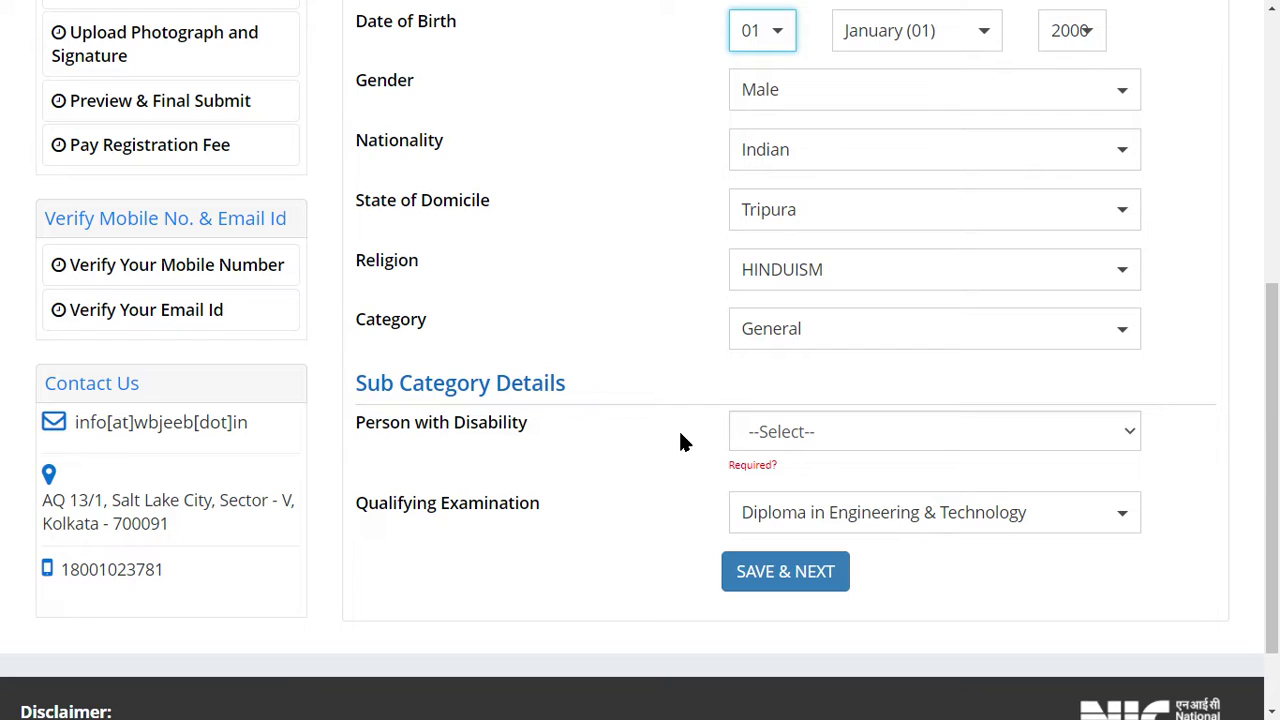
Set Person with Disability to No under Sub Category Details and try saving the application form again.
click(754, 431)
click(777, 489)
scroll(780, 510, down, 1)
click(772, 530)
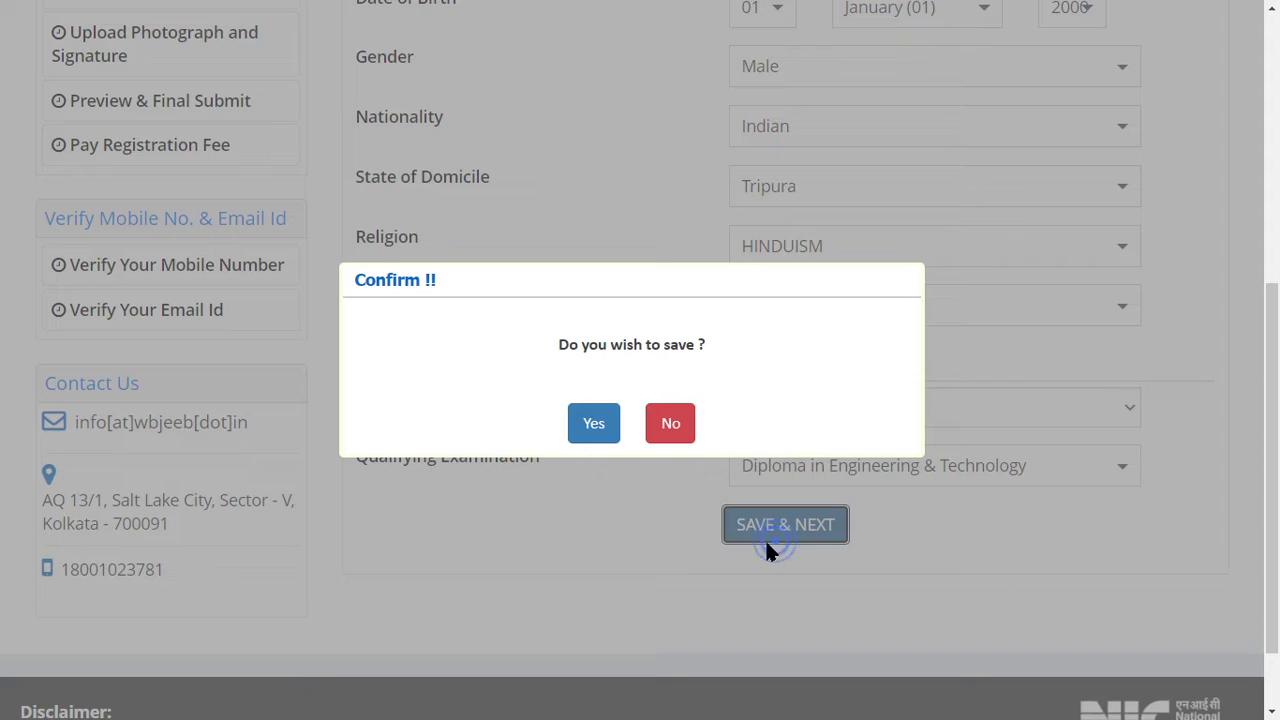
click(602, 434)
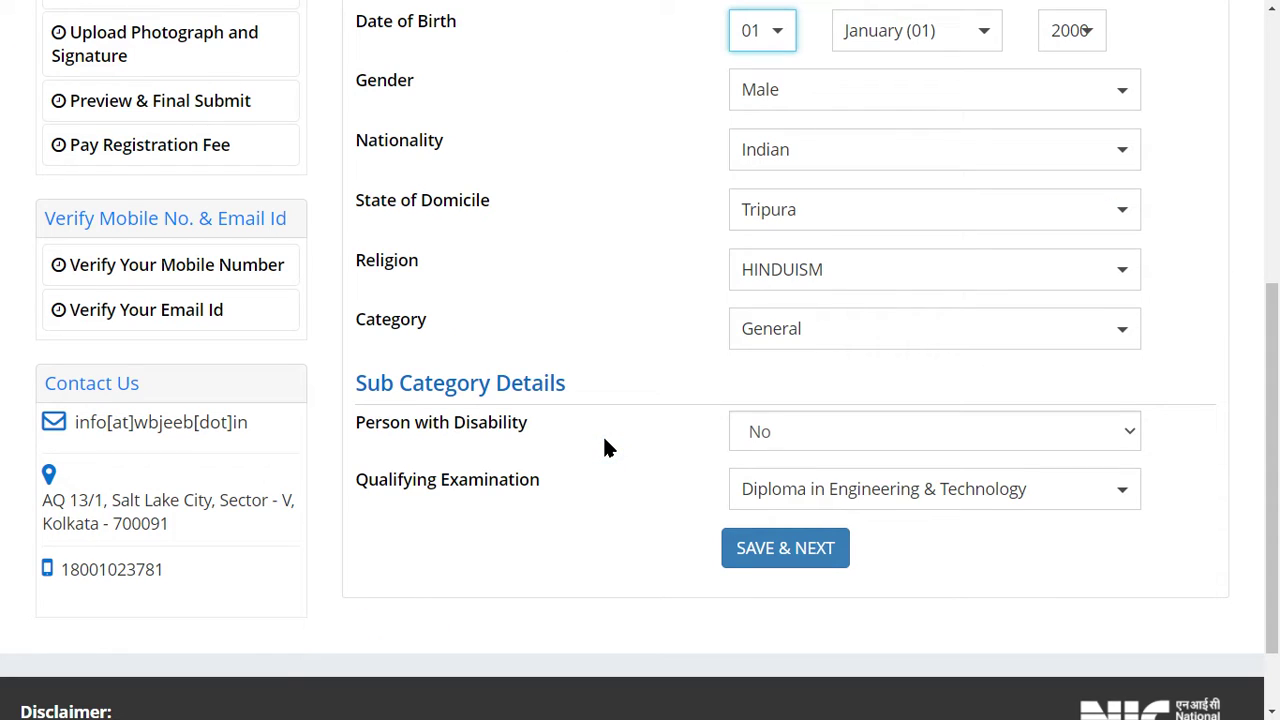
Enter Mother in the Mother Name field, then save the application form and proceed to Qualification Details.
click(800, 232)
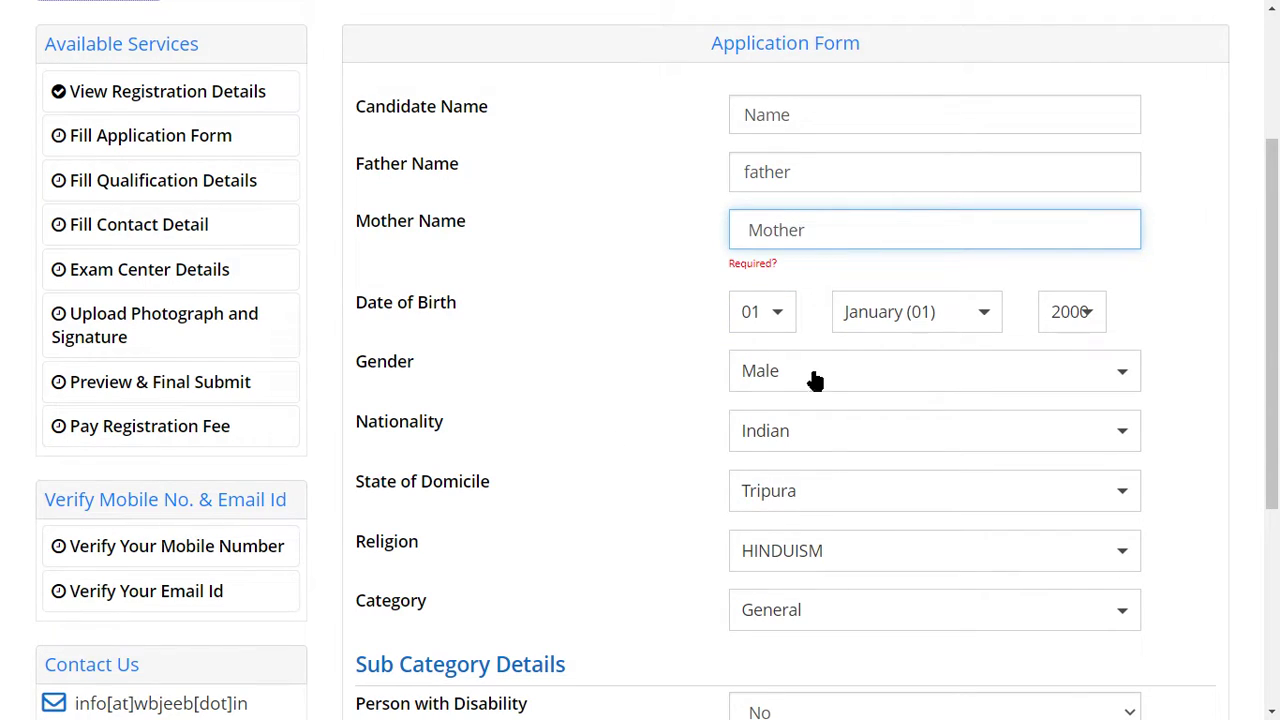
scroll(808, 372, down, 4)
click(770, 455)
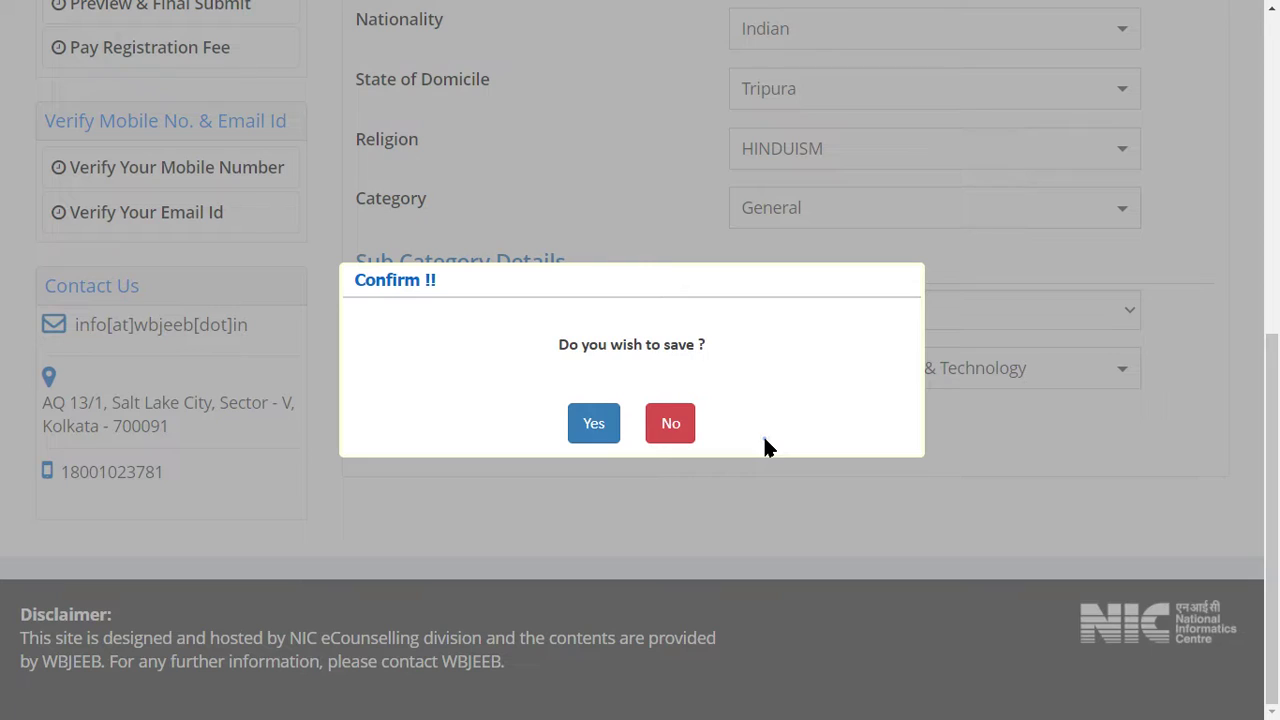
click(607, 435)
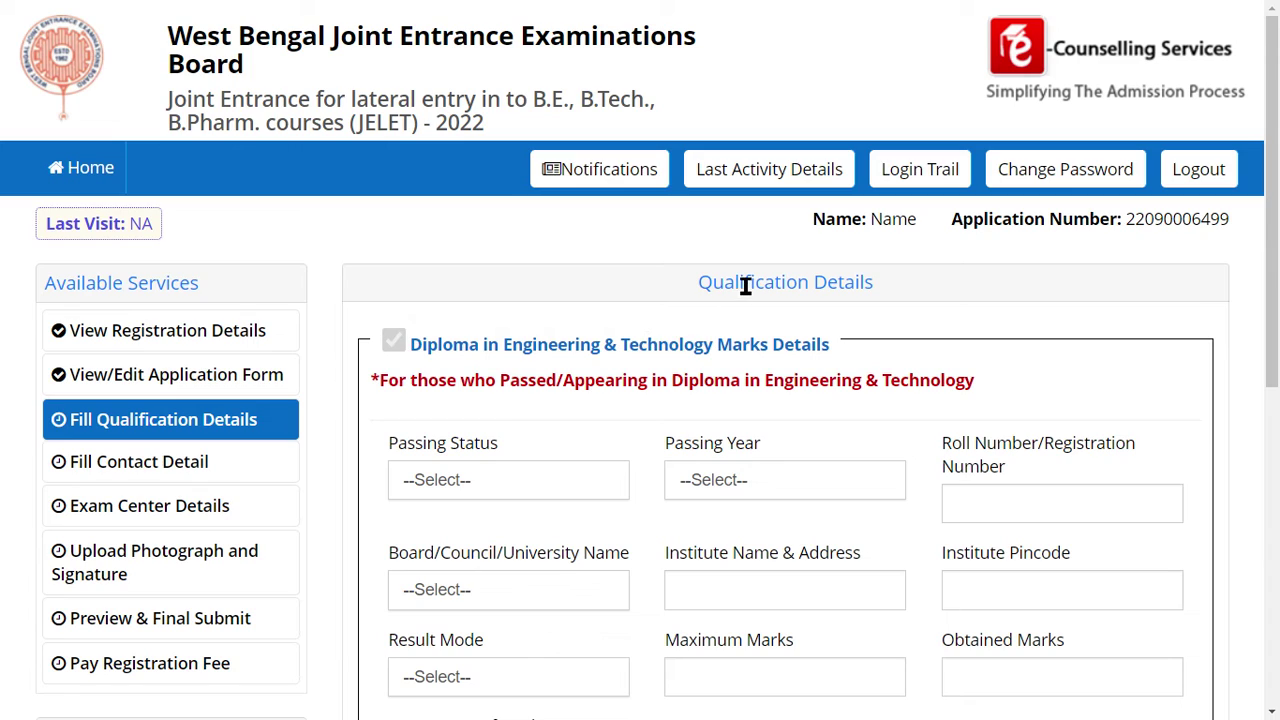
Set the passing status to Passed in the Diploma in Engineering & Technology marks details.
drag(745, 286, 886, 289)
click(629, 286)
click(476, 480)
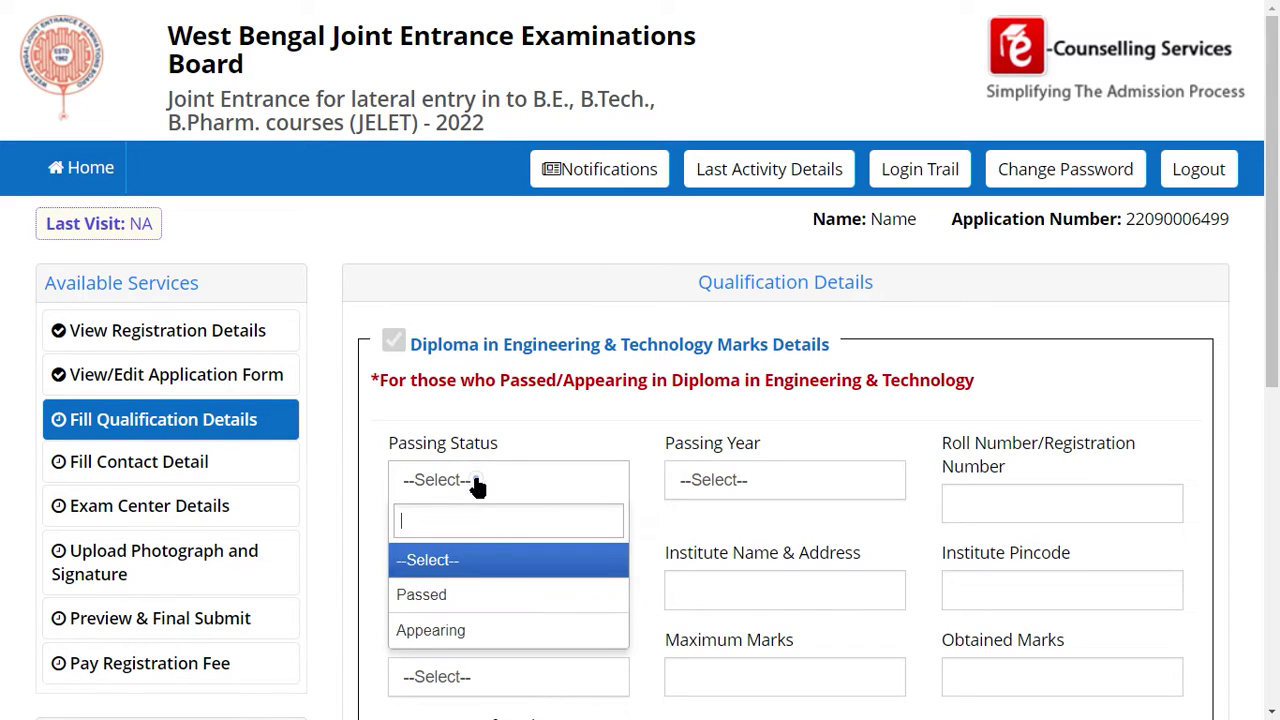
click(487, 594)
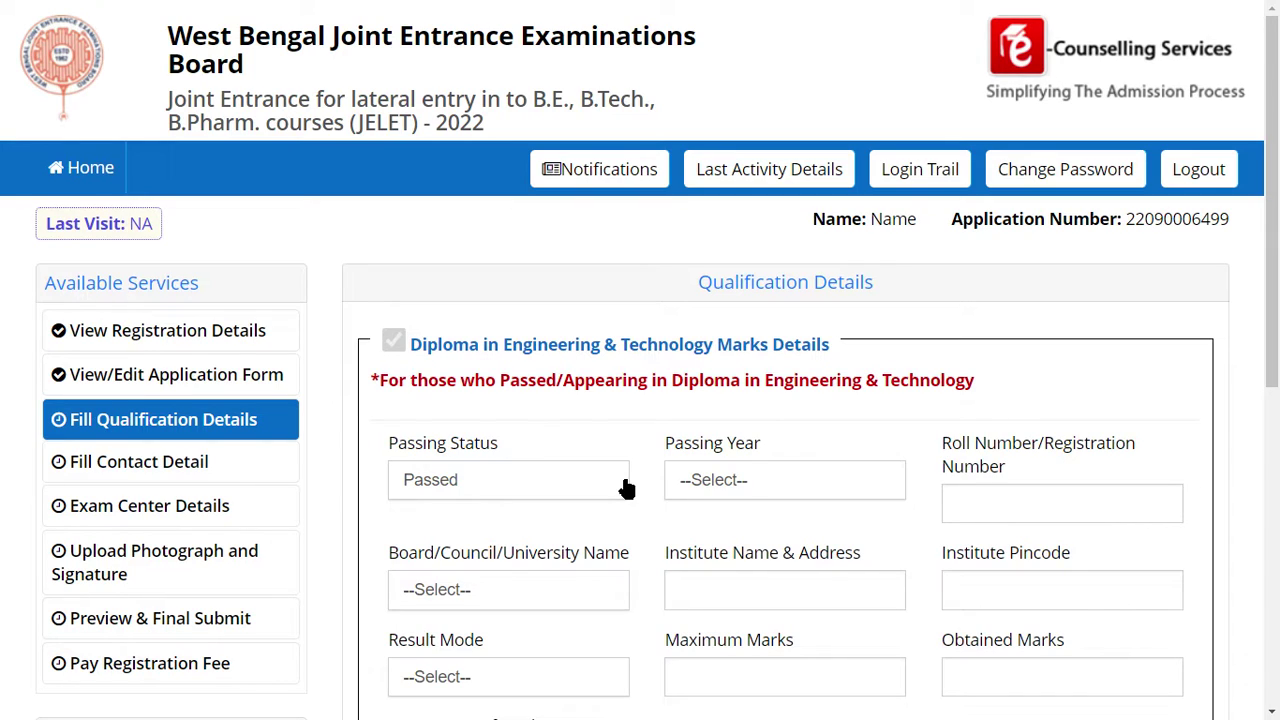
Set the passing year to 2010 in the Diploma in Engineering & Technology marks details.
click(727, 483)
scroll(717, 498, down, 2)
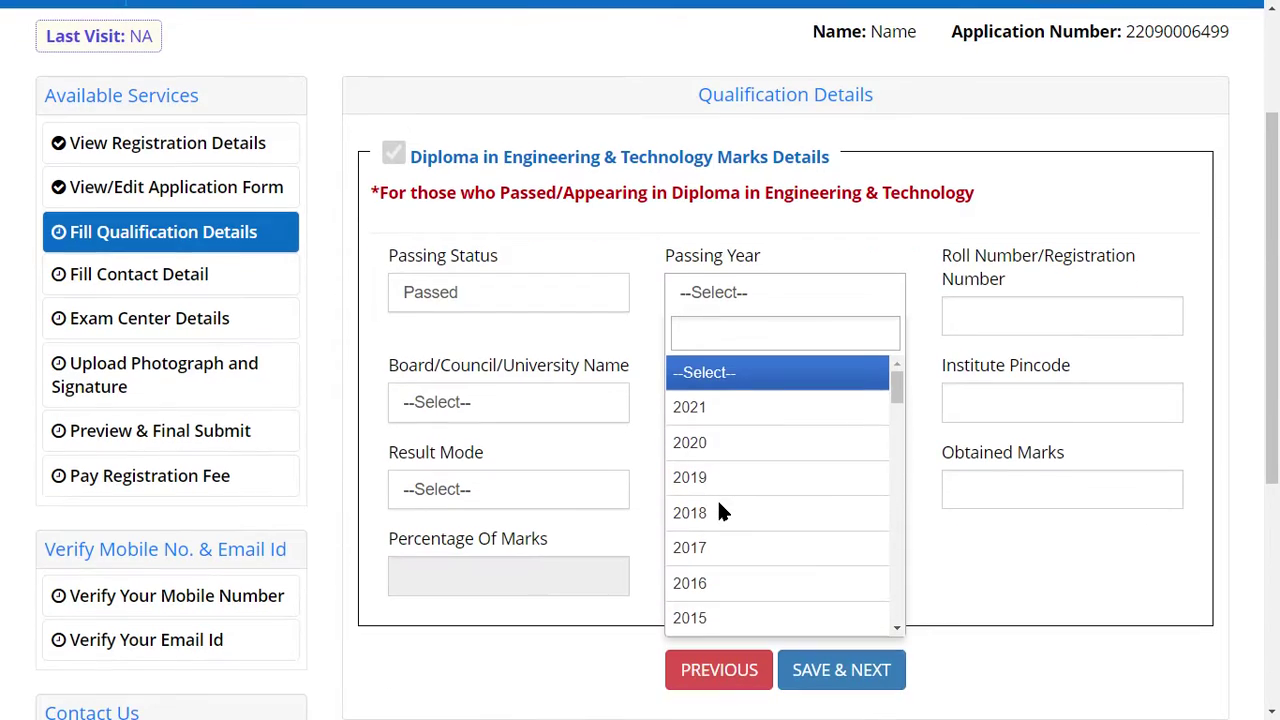
scroll(723, 514, down, 7)
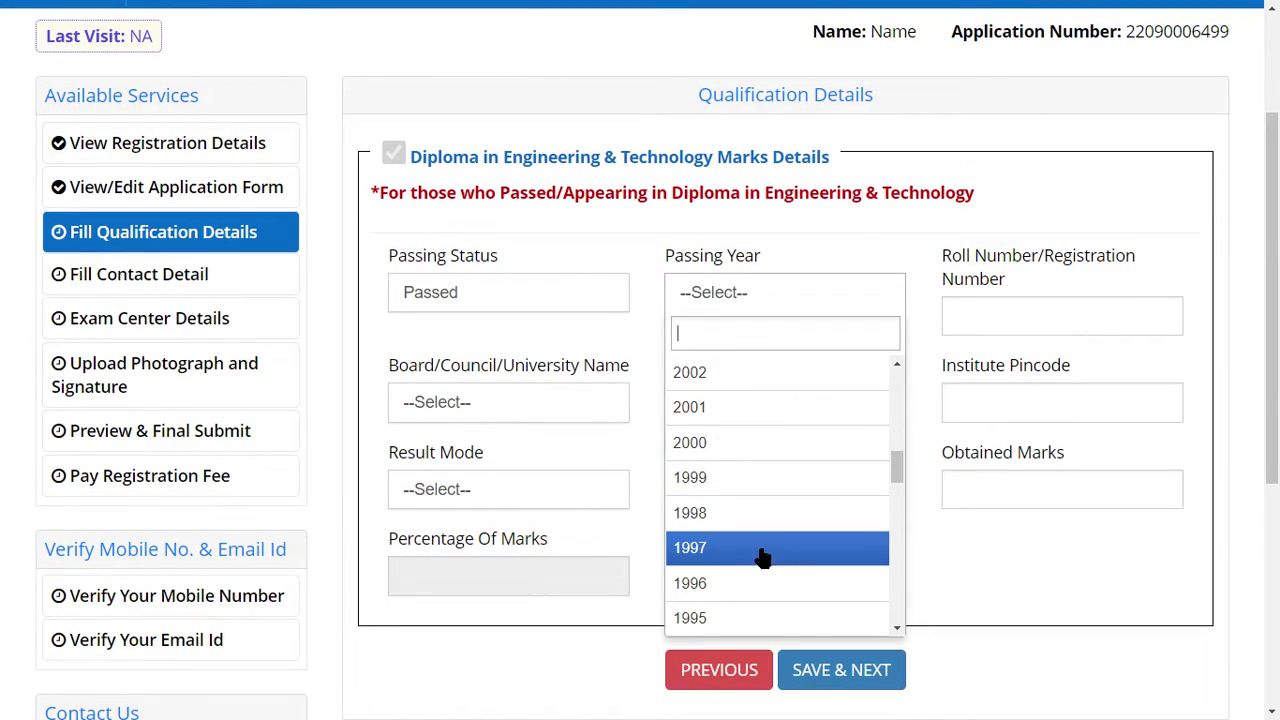
scroll(752, 517, up, 4)
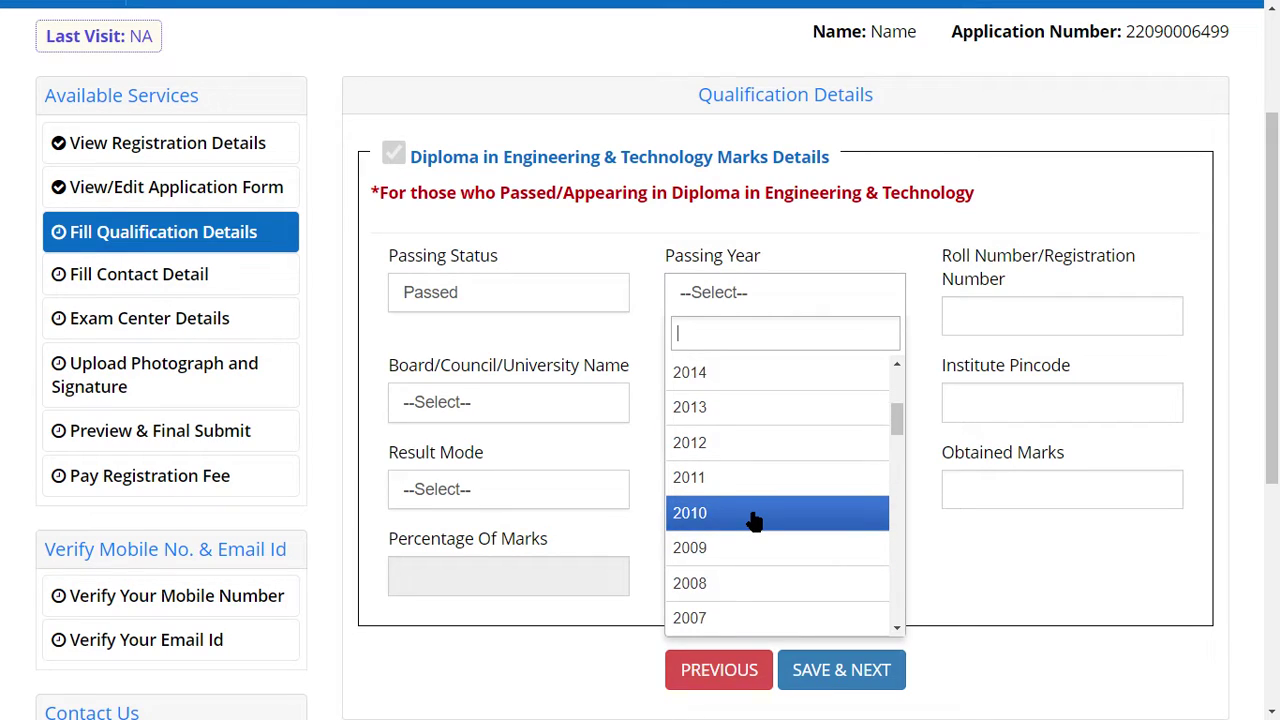
click(733, 513)
click(976, 307)
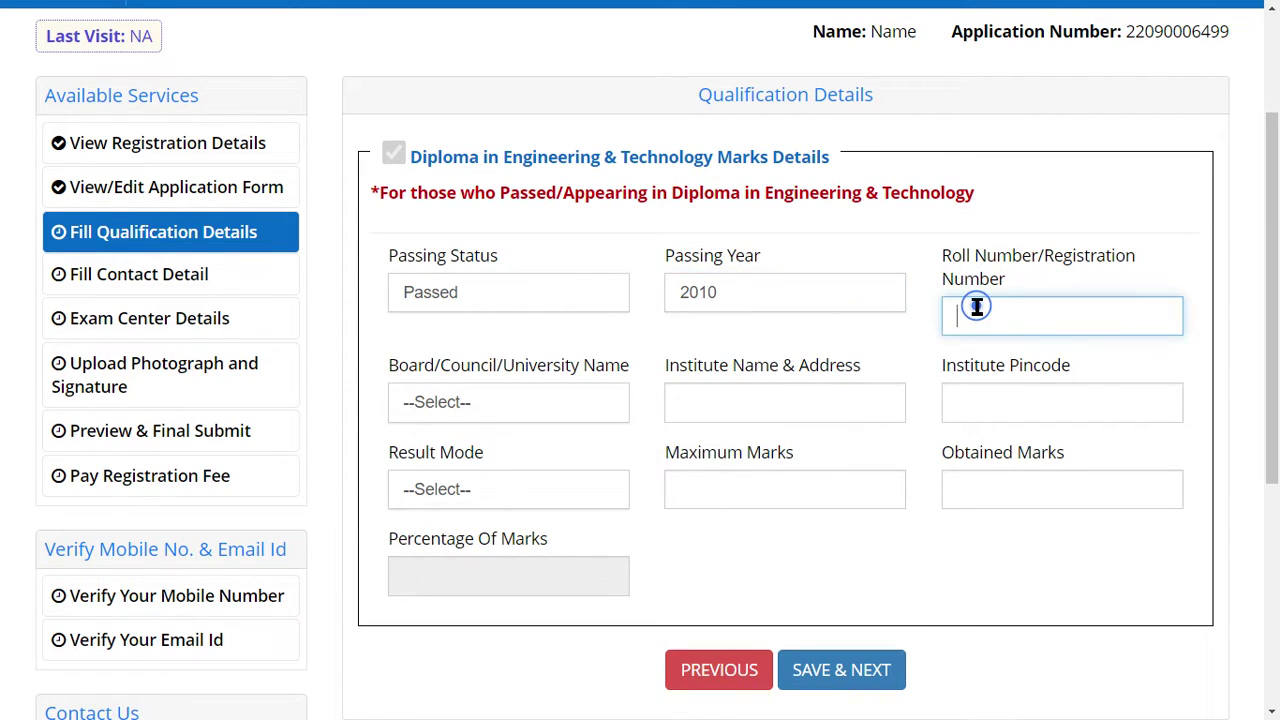
click(1004, 314)
Set the Board/Council/University Name to Maharashtra State Board of Sec. & Hr. Secondary Education.
click(537, 404)
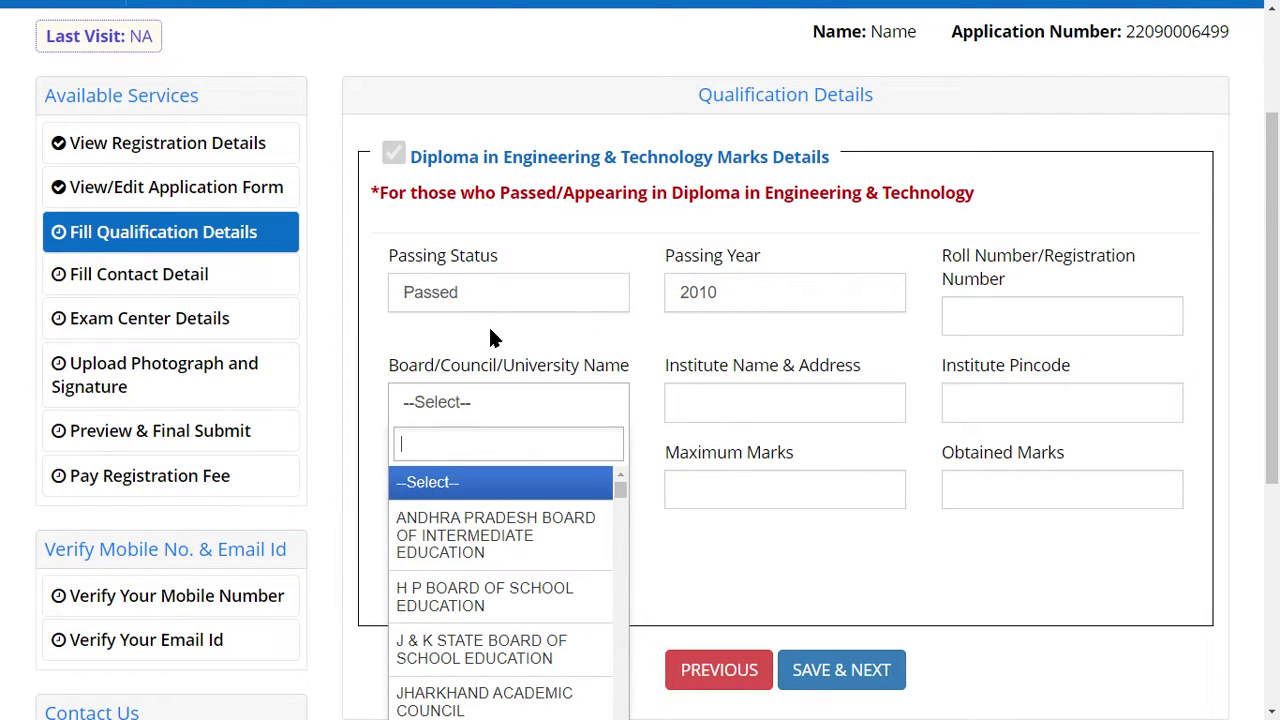
click(449, 543)
click(731, 403)
click(450, 415)
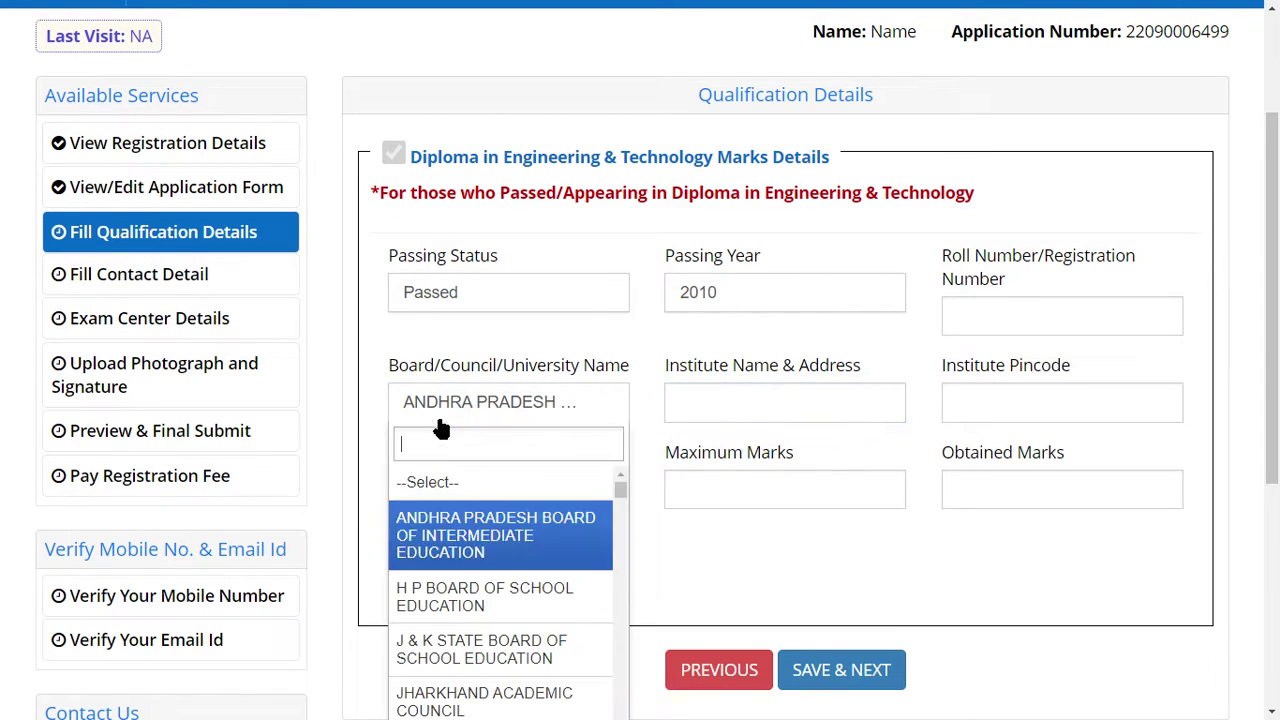
scroll(460, 534, down, 3)
scroll(467, 622, down, 2)
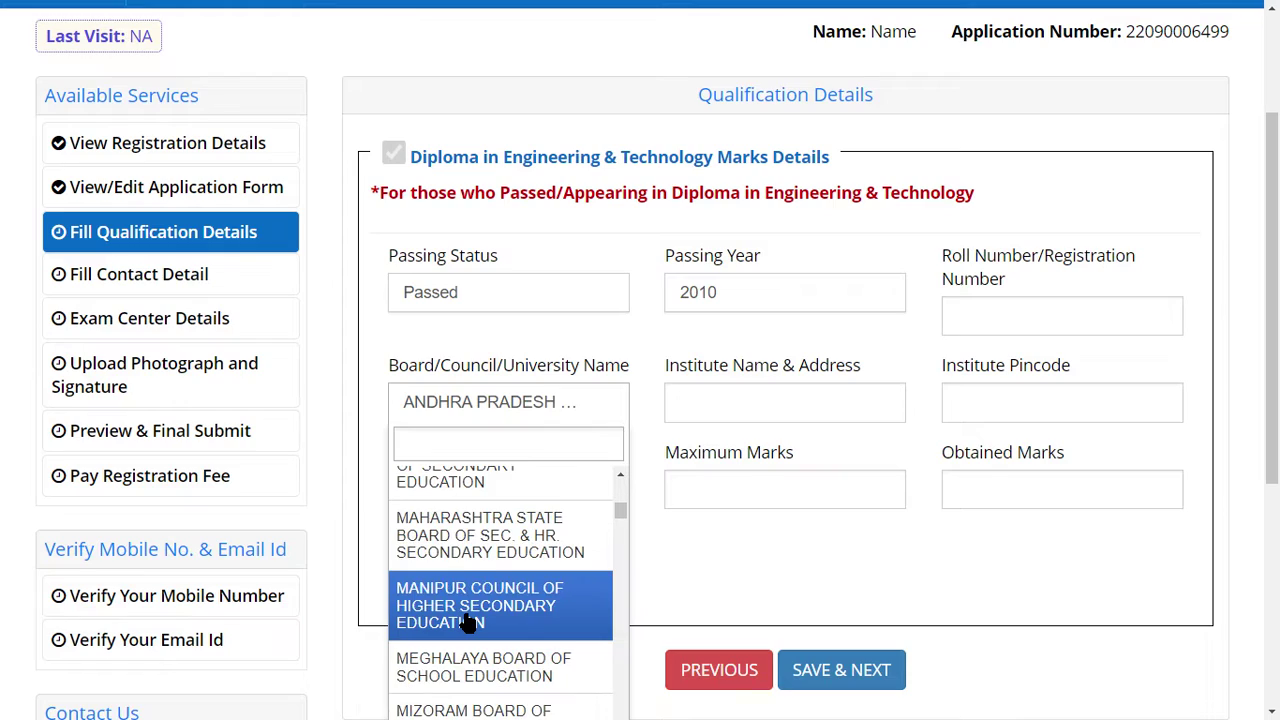
click(425, 488)
Set the diploma's Result Mode to Percentage.
click(767, 394)
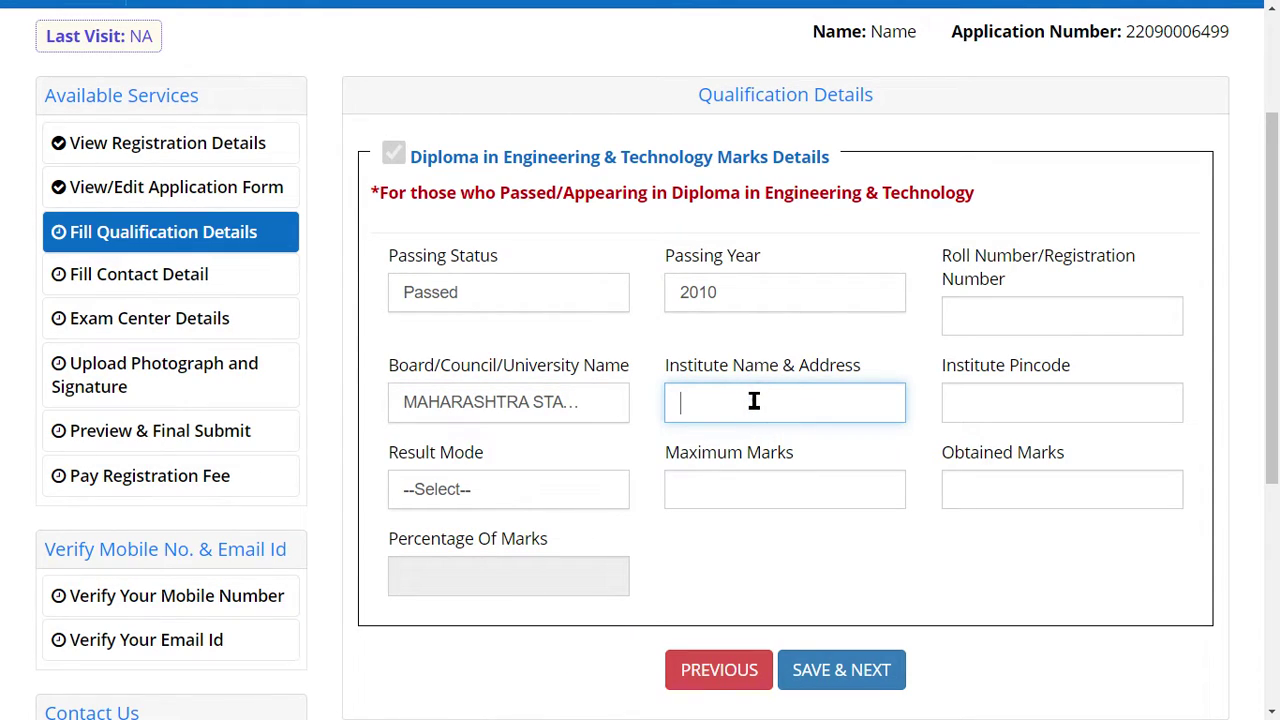
click(754, 400)
click(1024, 401)
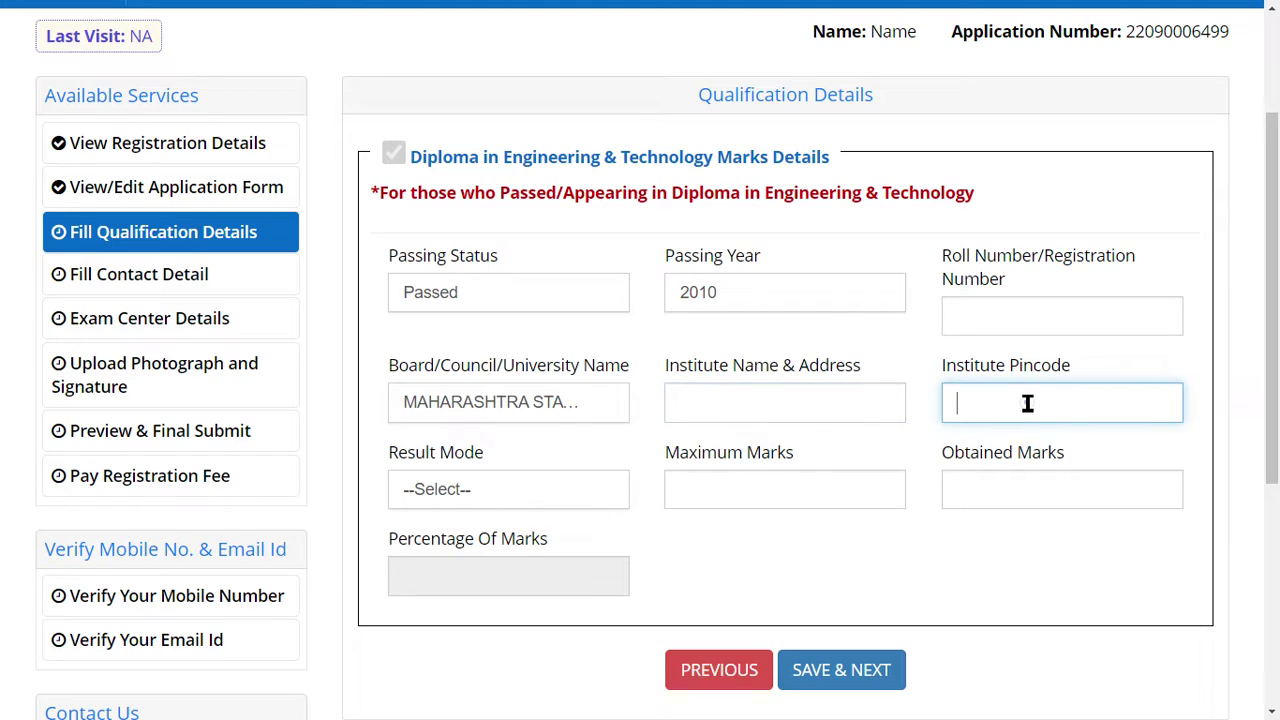
click(565, 491)
click(489, 600)
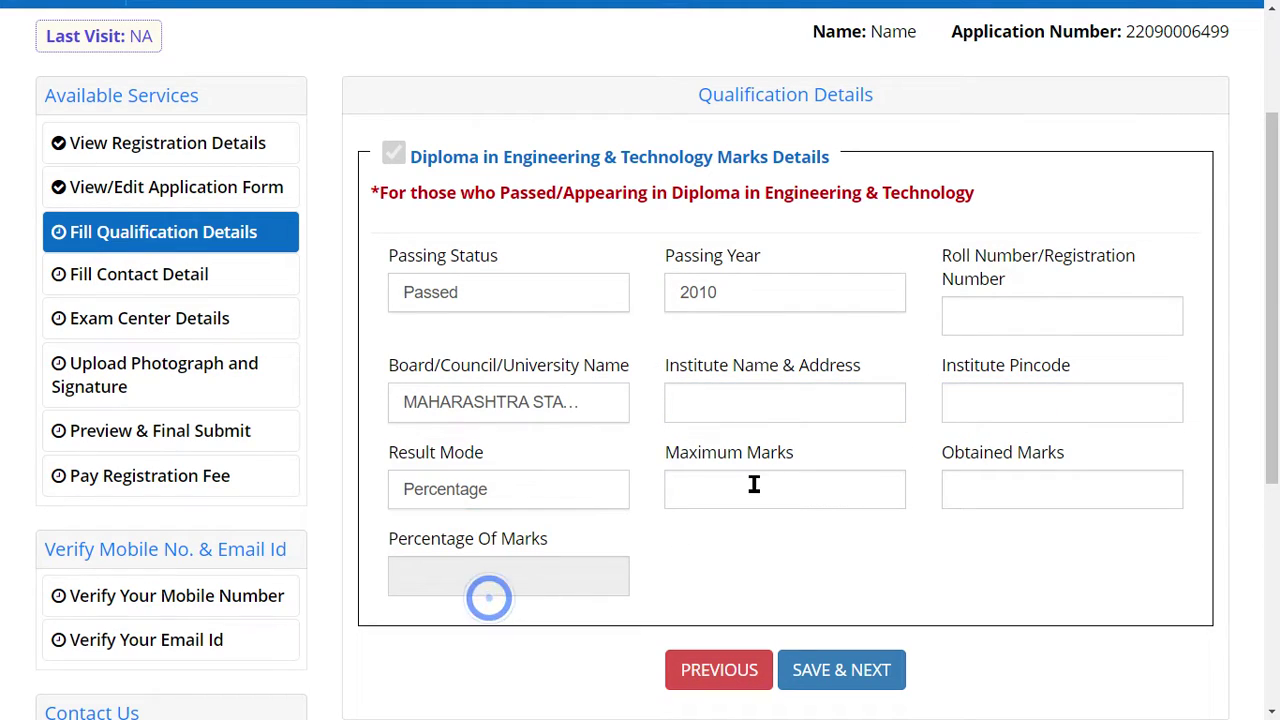
click(754, 484)
click(975, 496)
click(461, 585)
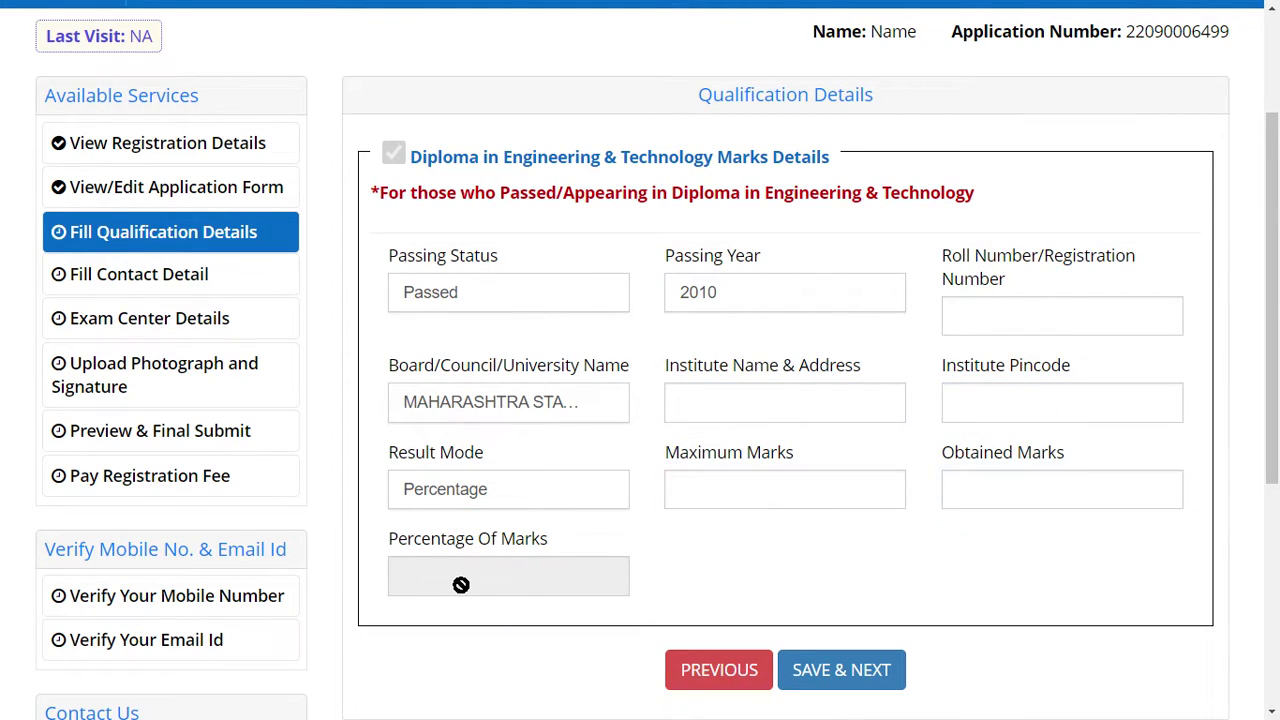
Save the qualification details, confirming the save, and proceed to Contact Details.
scroll(690, 582, down, 1)
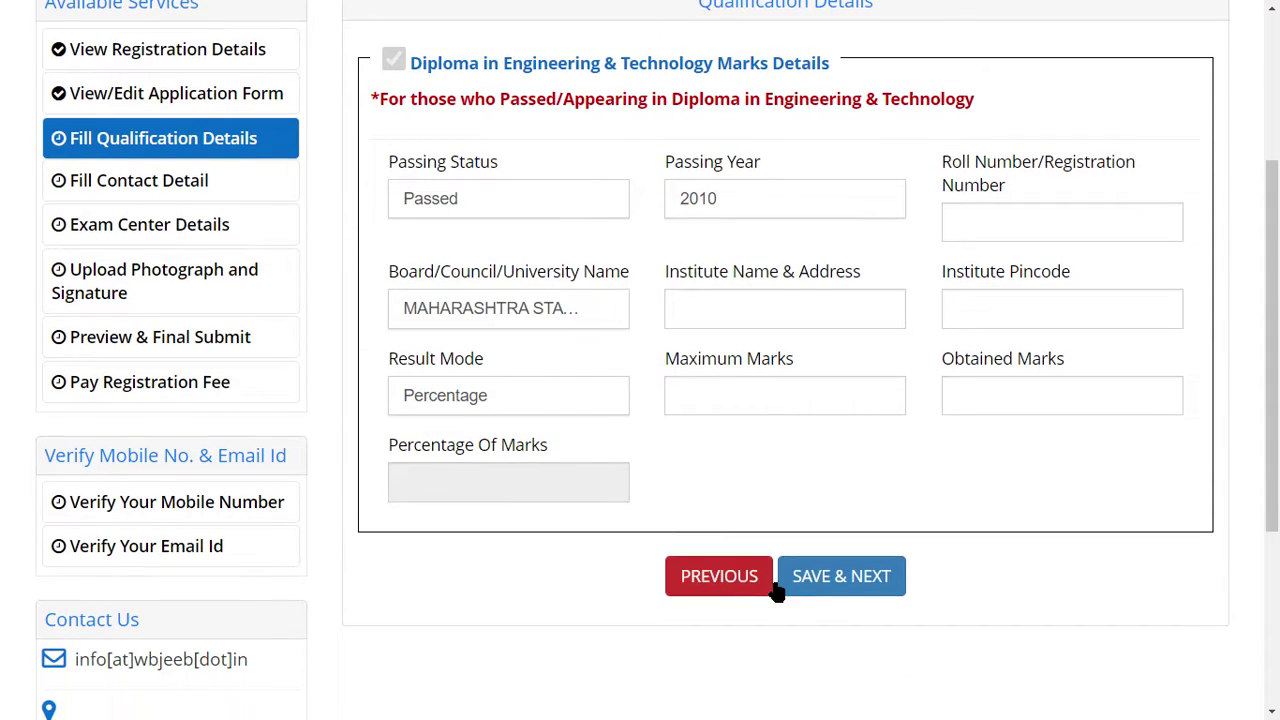
click(832, 598)
click(606, 426)
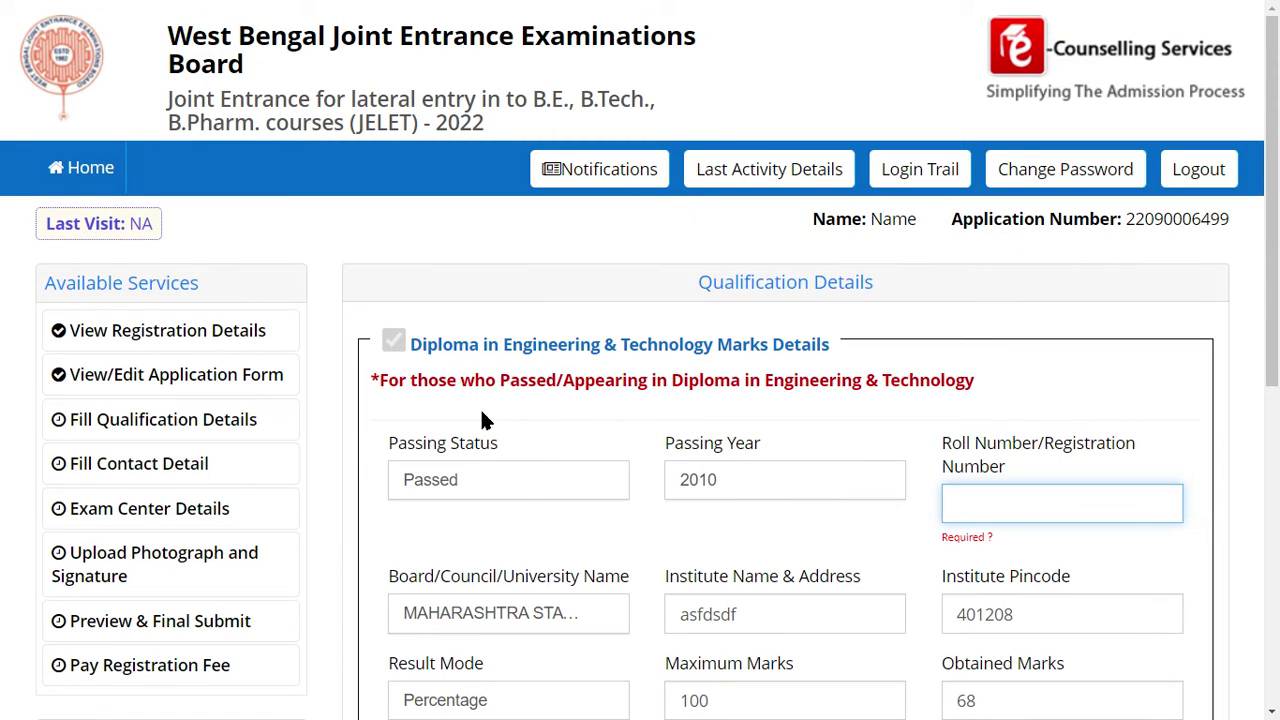
scroll(608, 366, down, 1)
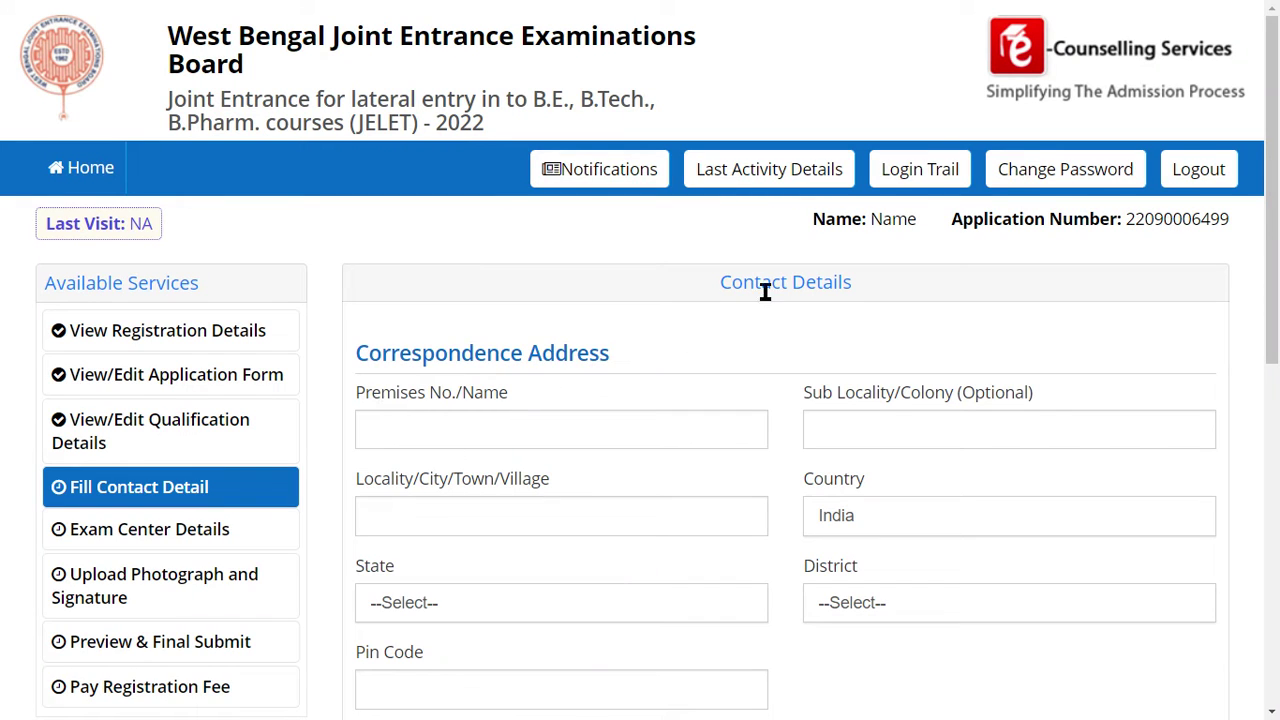
Examine the correspondence address fields in Contact Details, including the country, state, district and pin code.
triple_click(765, 291)
click(610, 332)
shift+click(425, 355)
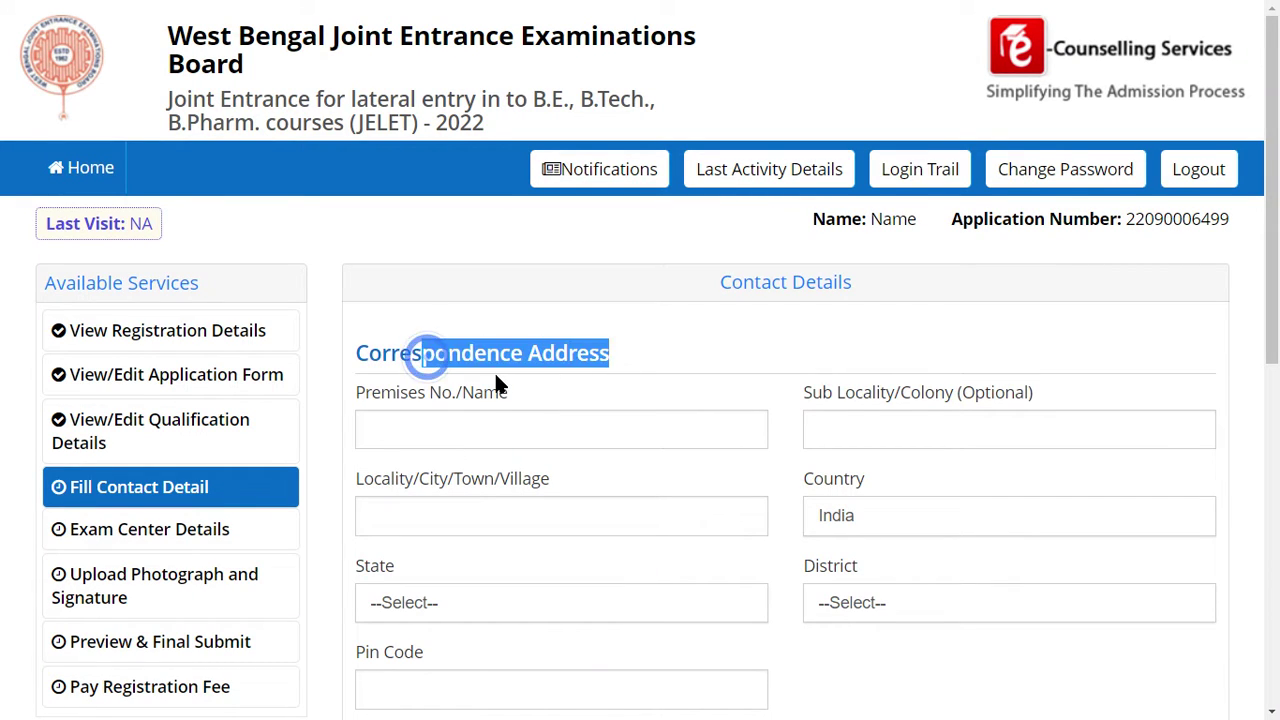
click(448, 412)
click(859, 438)
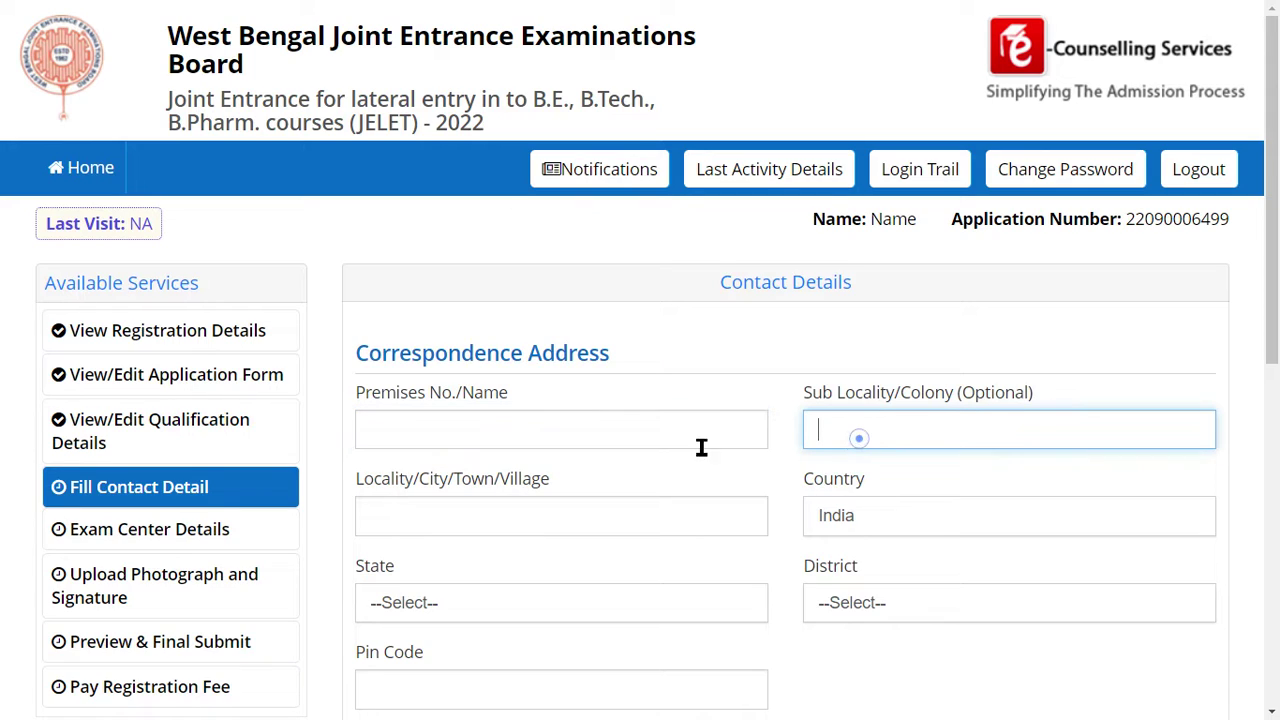
scroll(440, 517, down, 1)
click(396, 435)
click(908, 421)
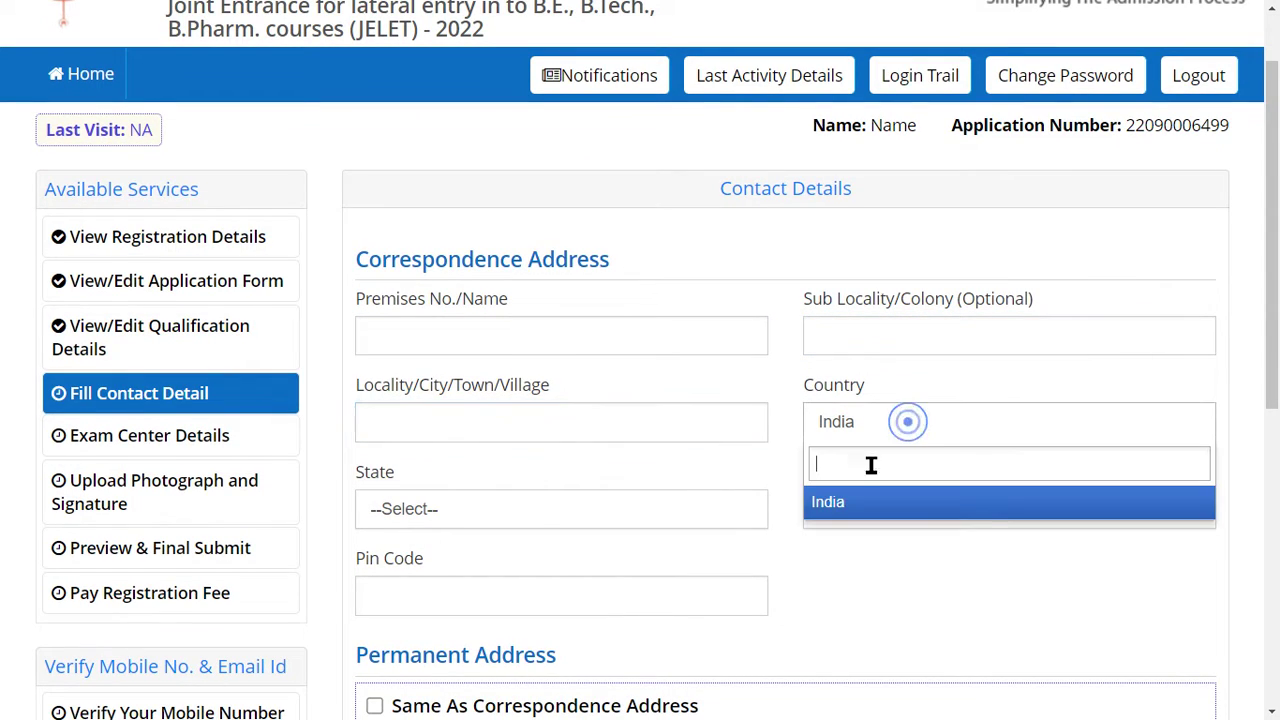
click(570, 500)
click(900, 513)
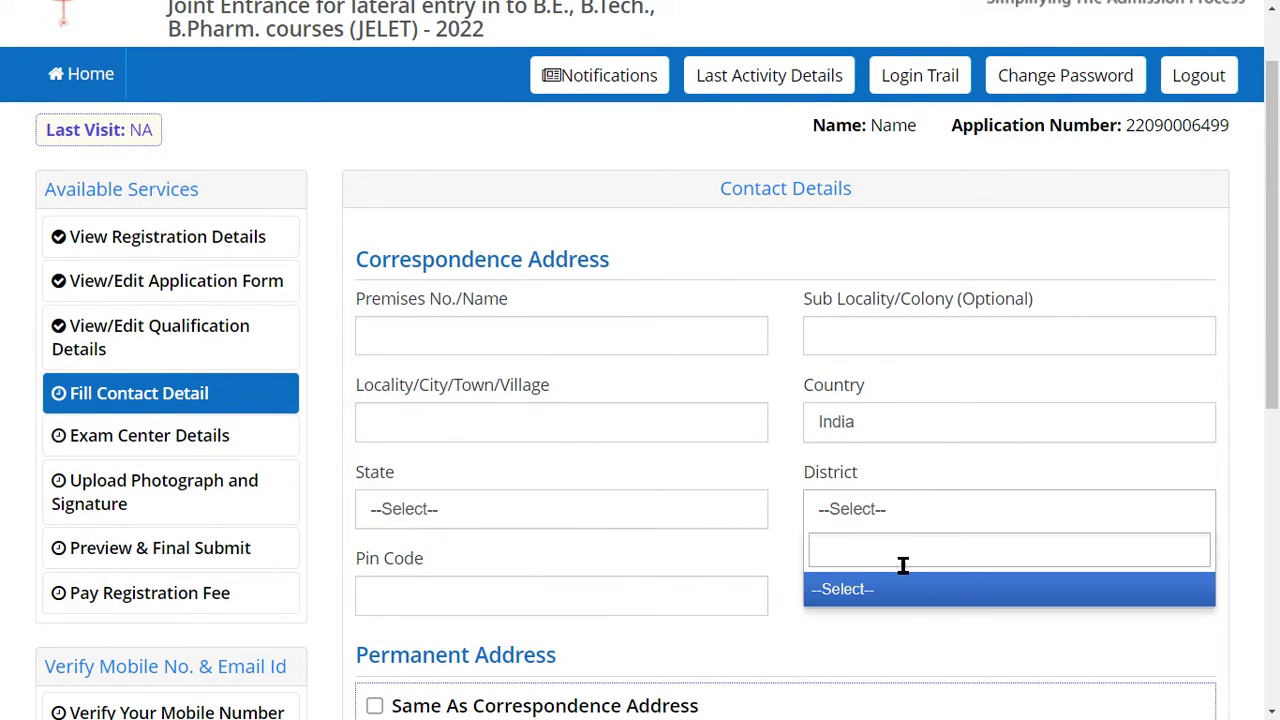
scroll(583, 583, down, 1)
click(480, 509)
scroll(503, 520, down, 2)
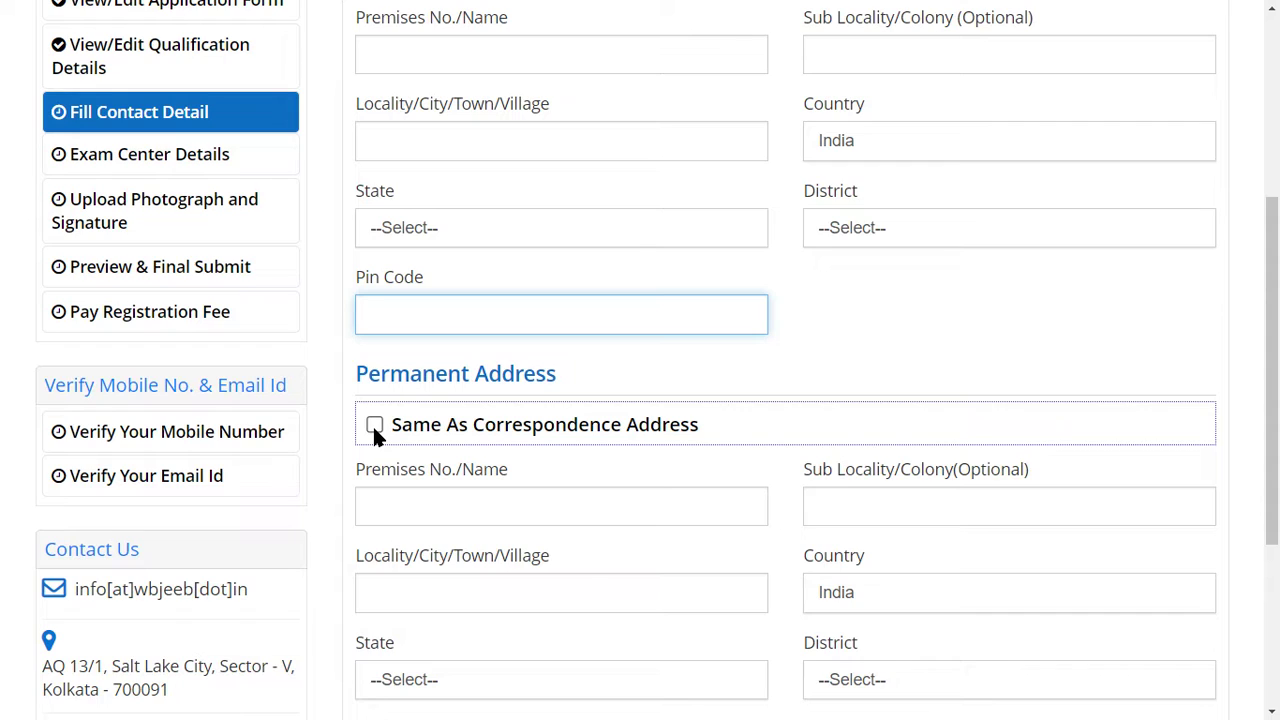
Try to mark the permanent address as the same as the correspondence address.
click(374, 424)
click(785, 95)
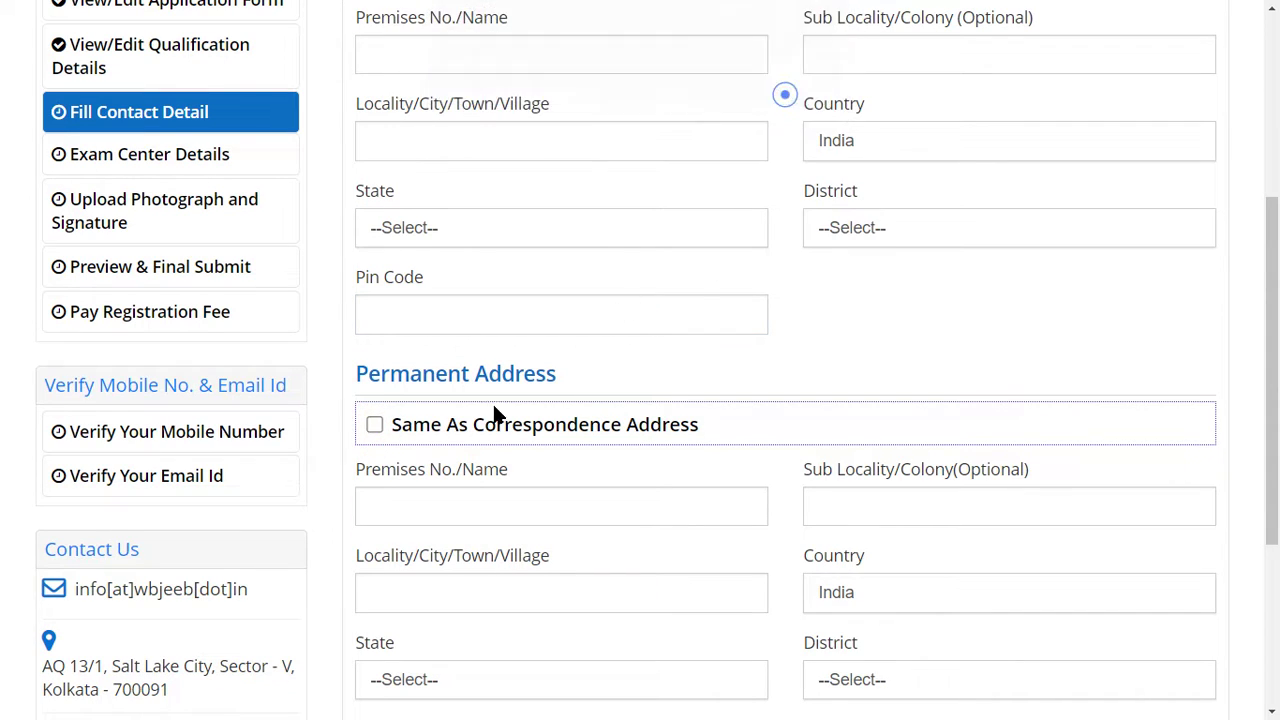
scroll(493, 413, down, 3)
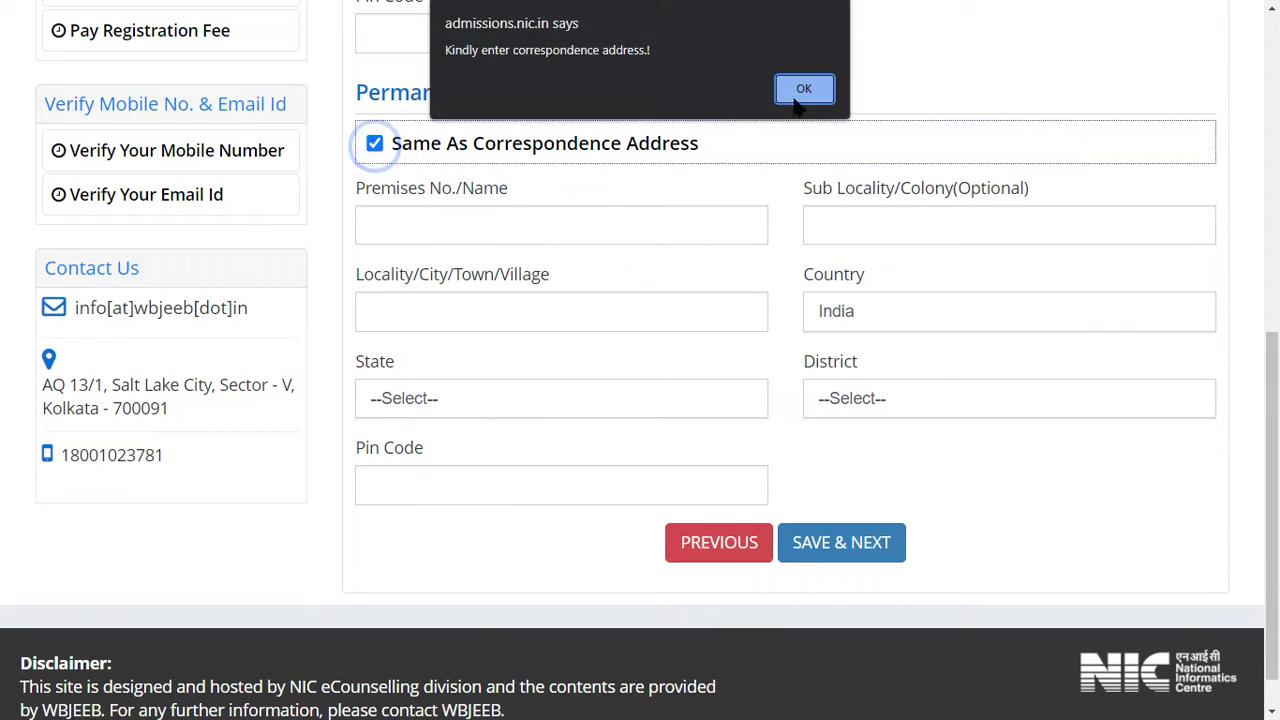
click(808, 86)
Save the contact details, confirming the save, and proceed to the exam centre details.
scroll(494, 340, up, 1)
scroll(494, 340, down, 2)
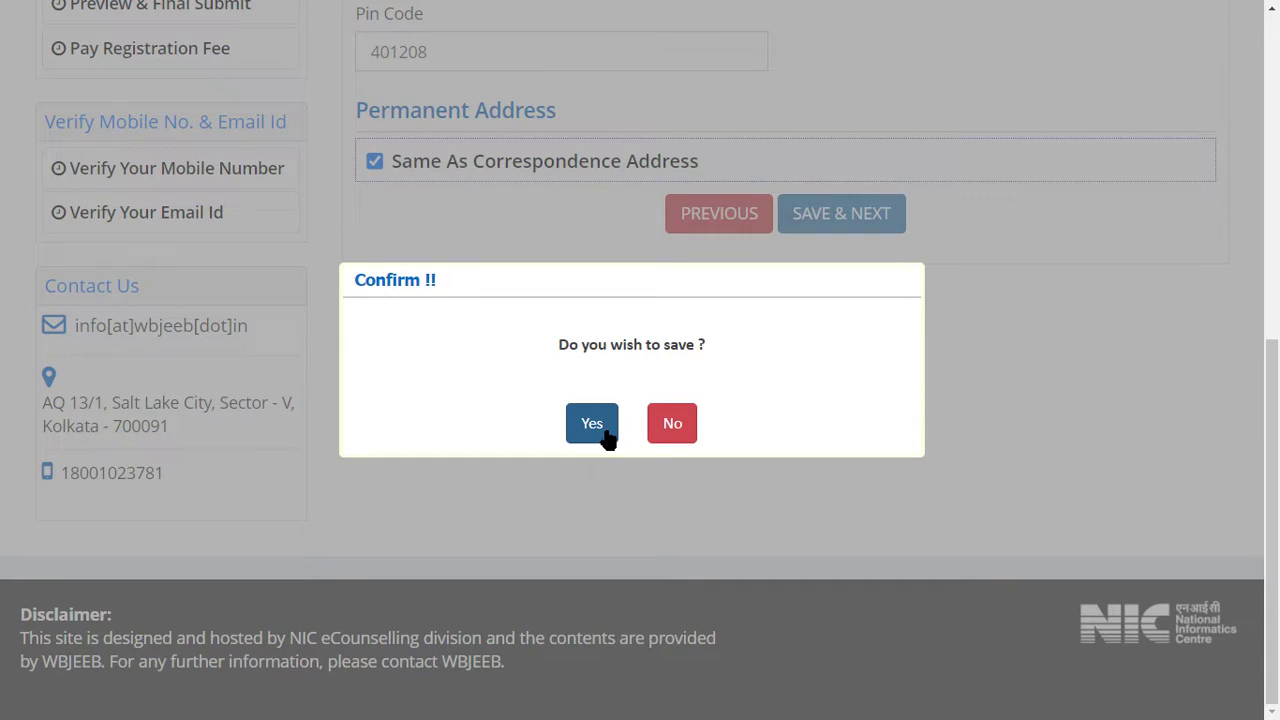
click(606, 434)
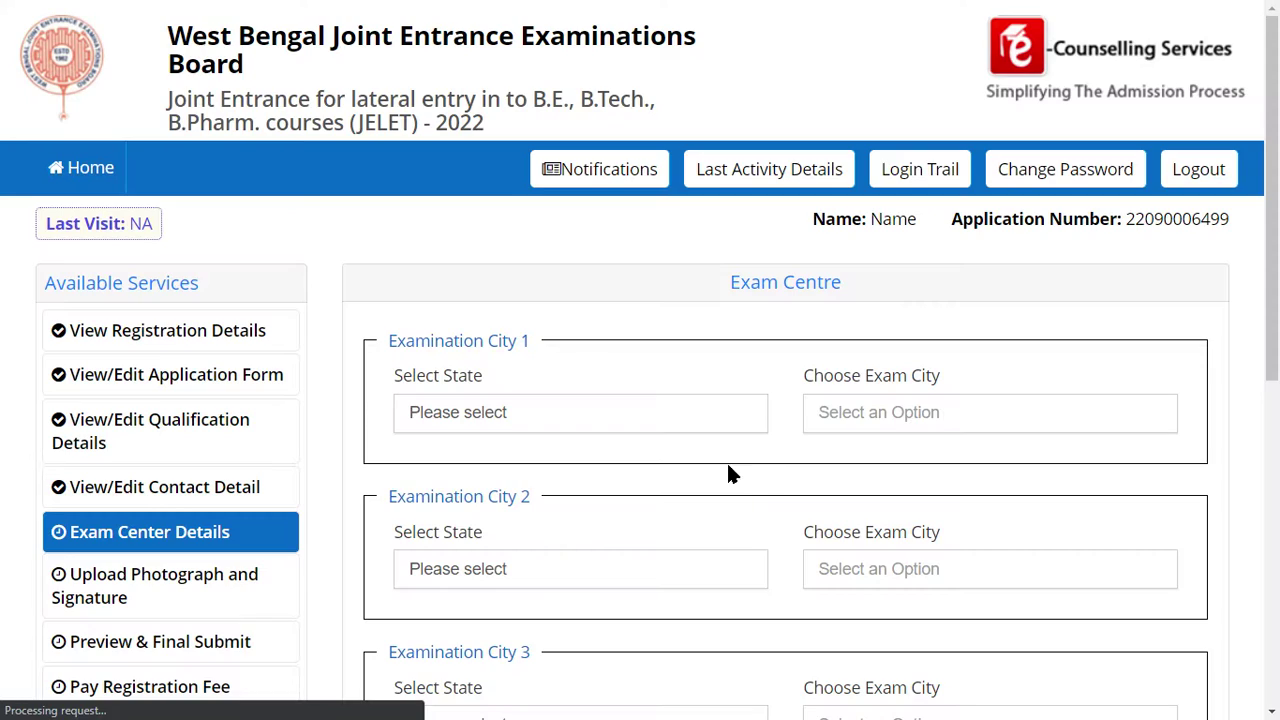
Set Examination City 1 to the state West Bengal and the exam city Kolkata - South Kolkata.
triple_click(732, 287)
click(670, 310)
scroll(670, 310, down, 2)
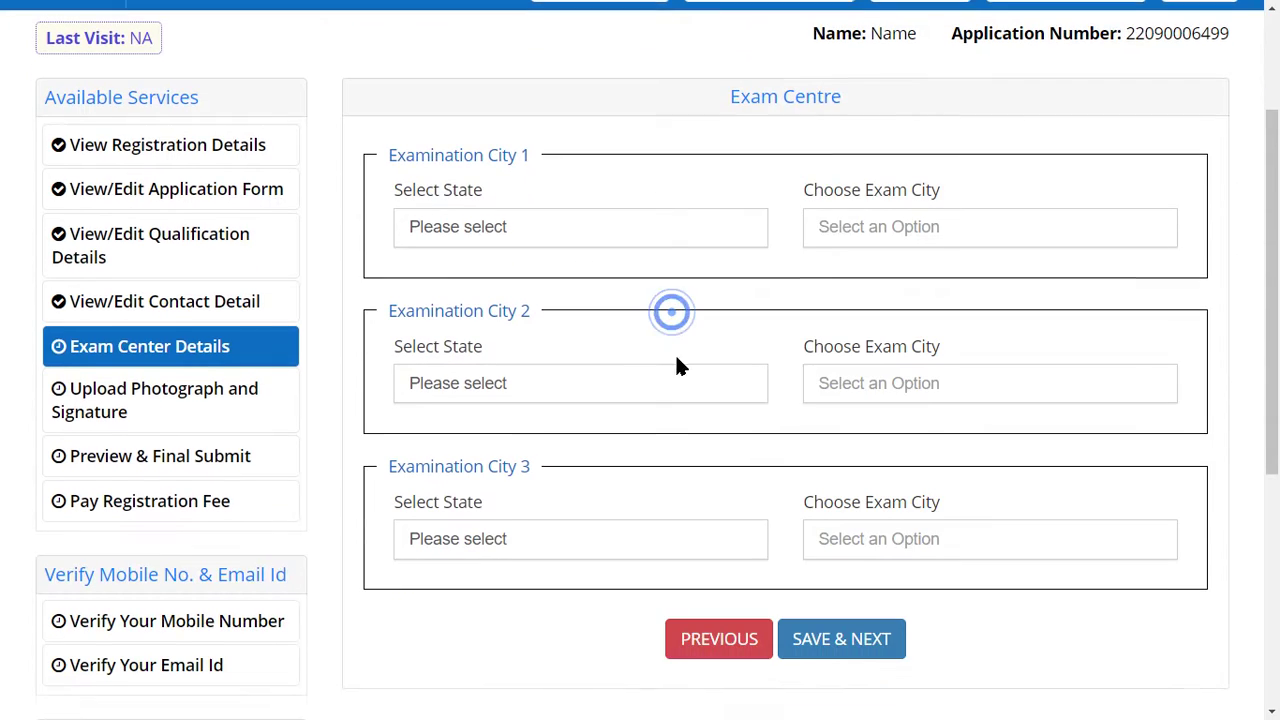
click(450, 230)
click(471, 340)
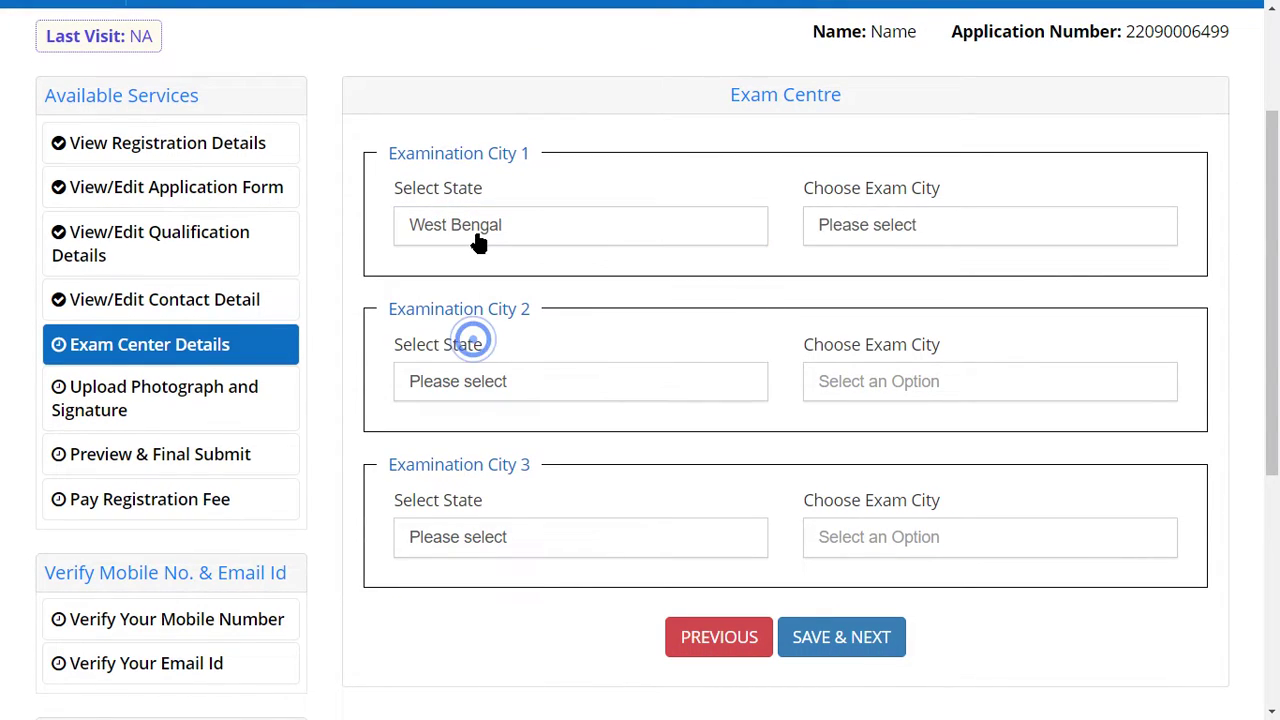
click(477, 237)
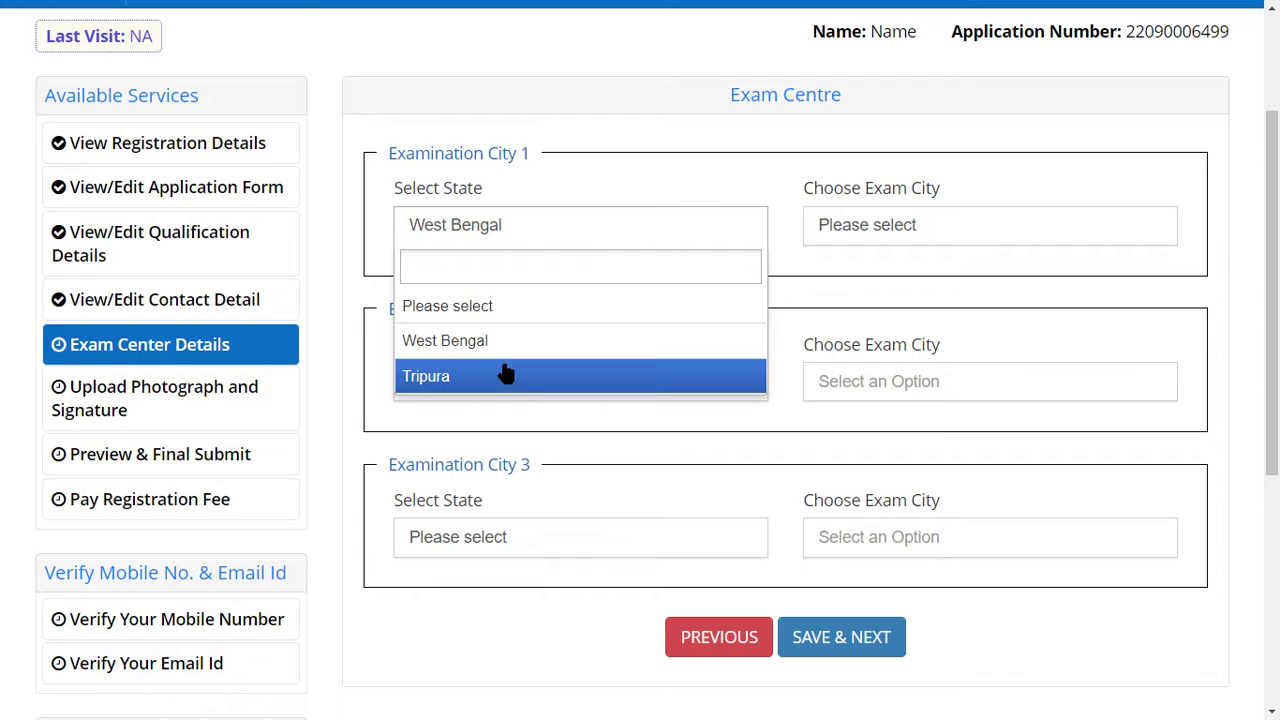
click(480, 306)
click(486, 222)
click(503, 328)
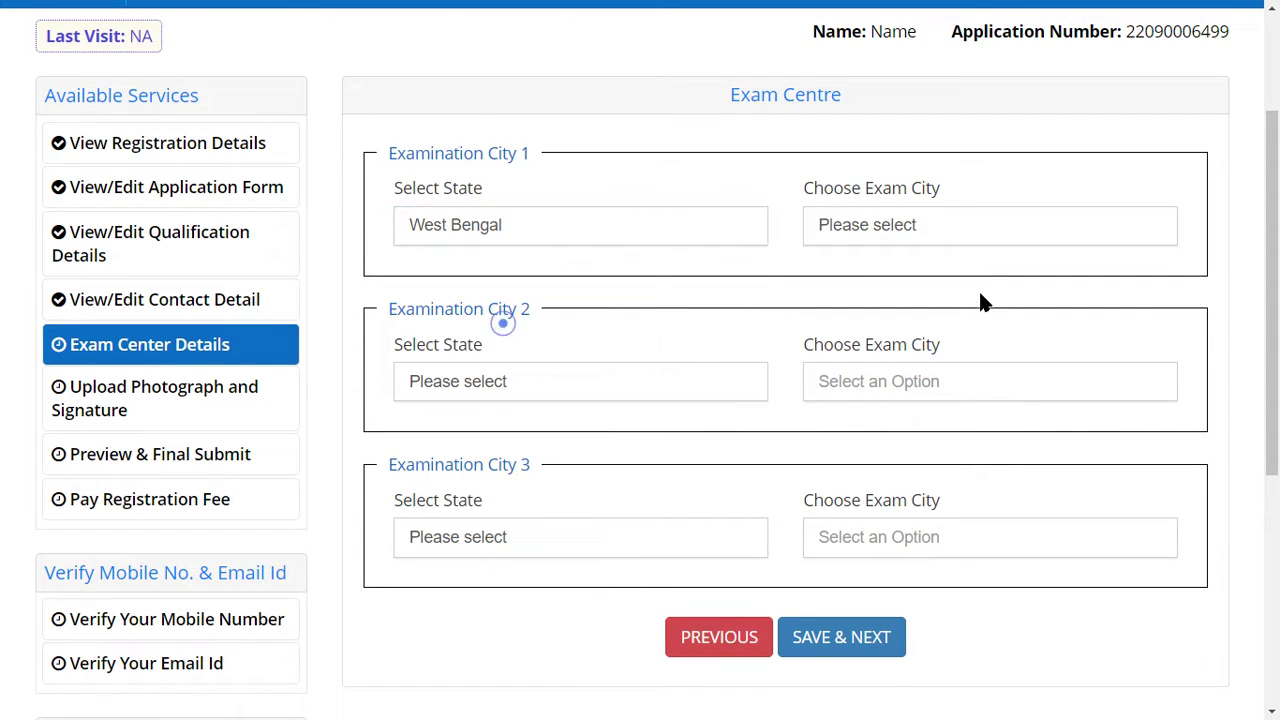
click(920, 226)
click(891, 402)
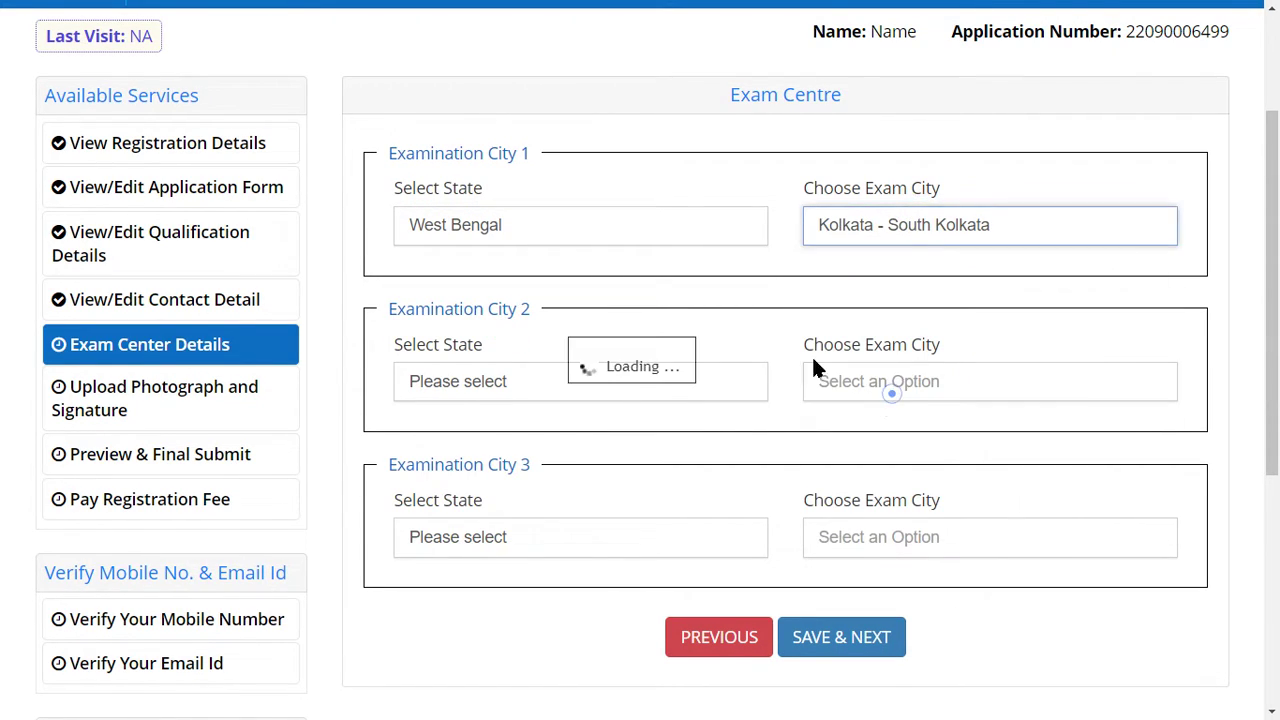
Set Examination City 2 to the state Tripura and the exam city Tripura - Agartala.
click(458, 388)
click(457, 530)
click(918, 385)
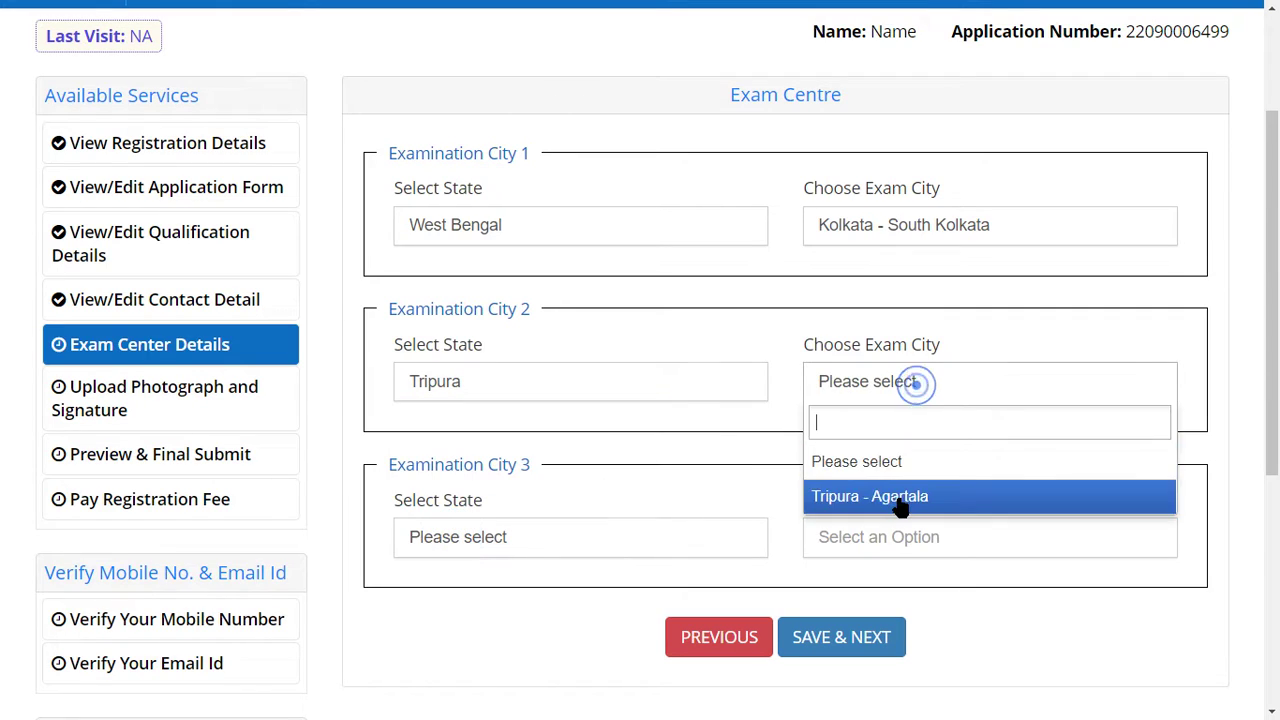
click(900, 498)
Try to set Examination City 3 to the state Tripura and the exam city Tripura - Agartala.
scroll(640, 500, down, 2)
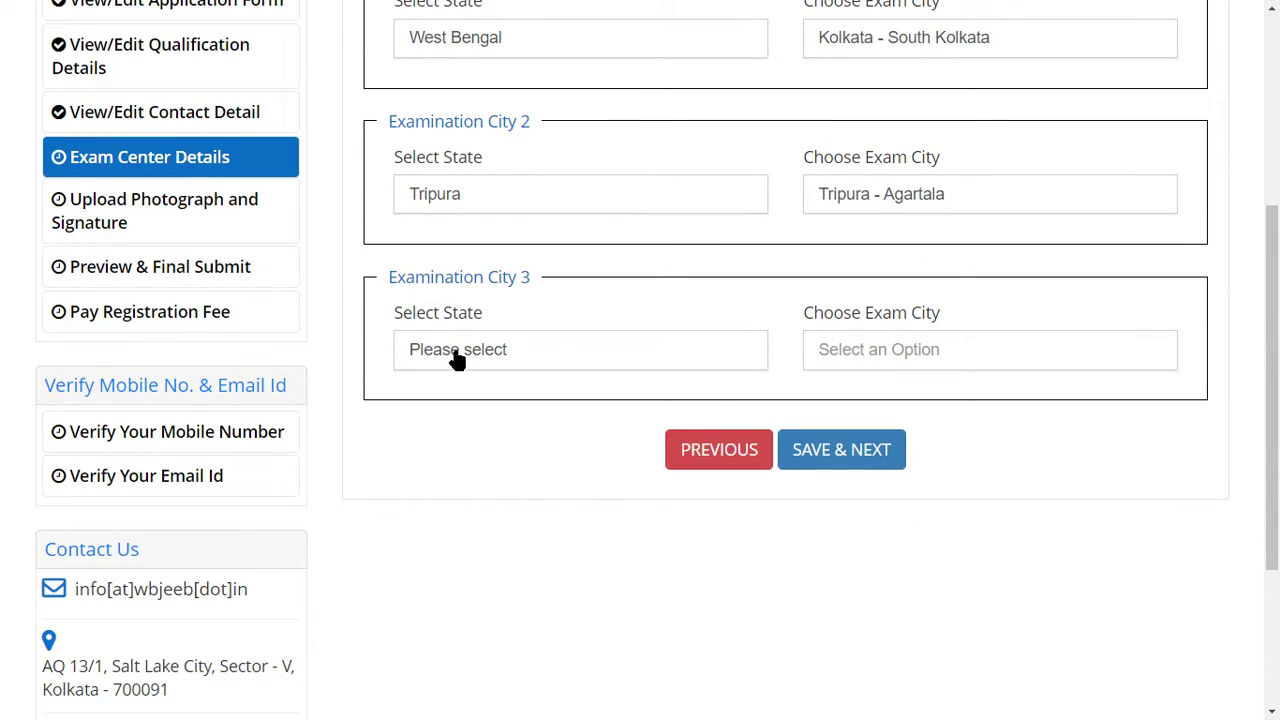
click(457, 360)
click(543, 432)
click(478, 360)
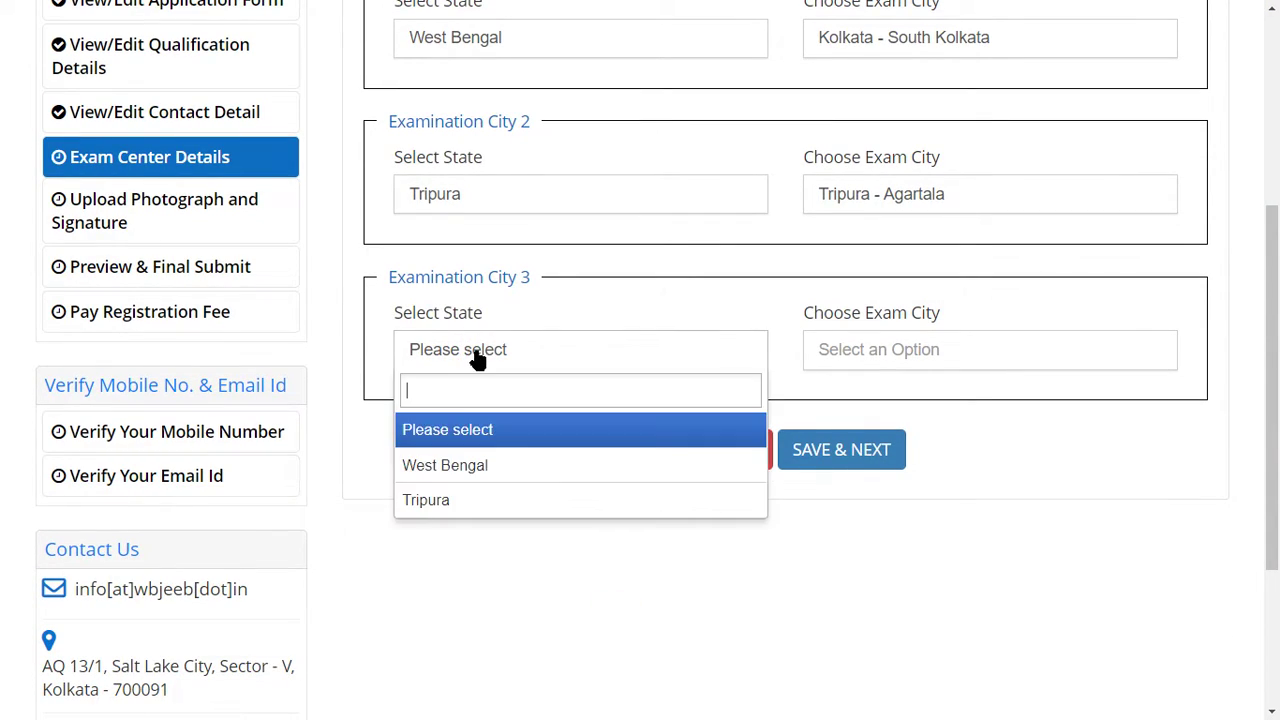
click(457, 499)
click(951, 350)
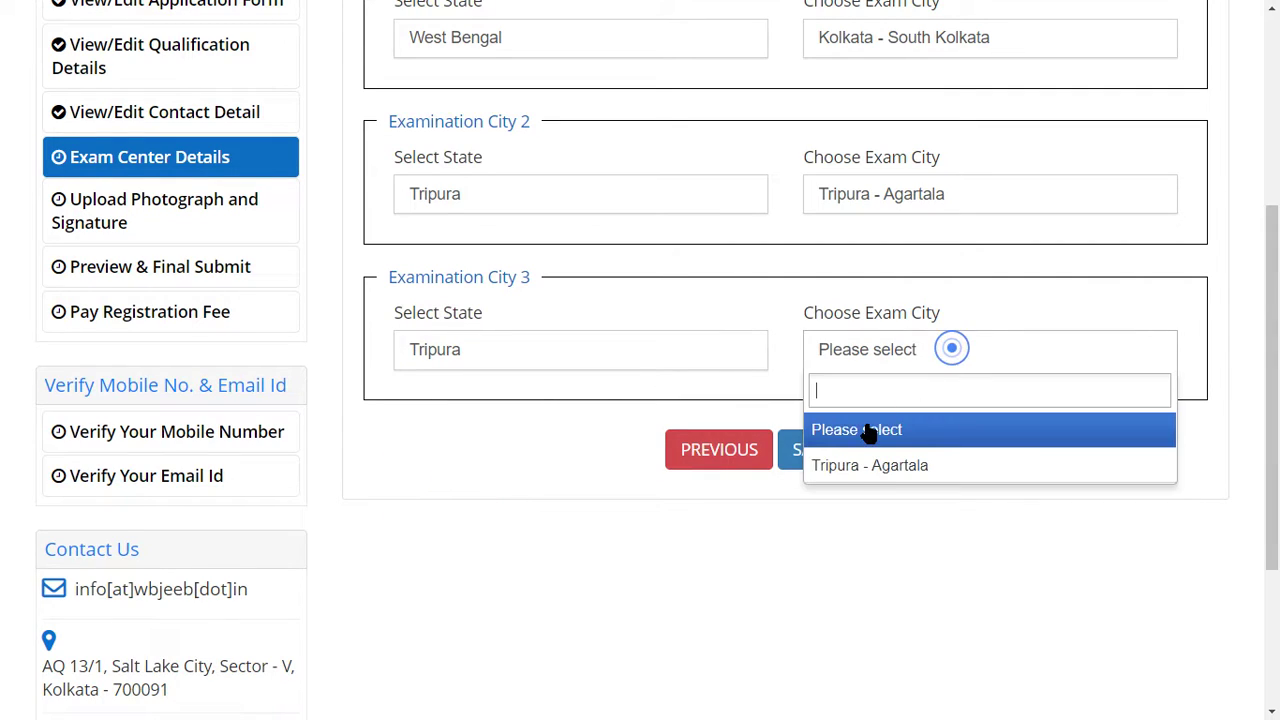
click(855, 467)
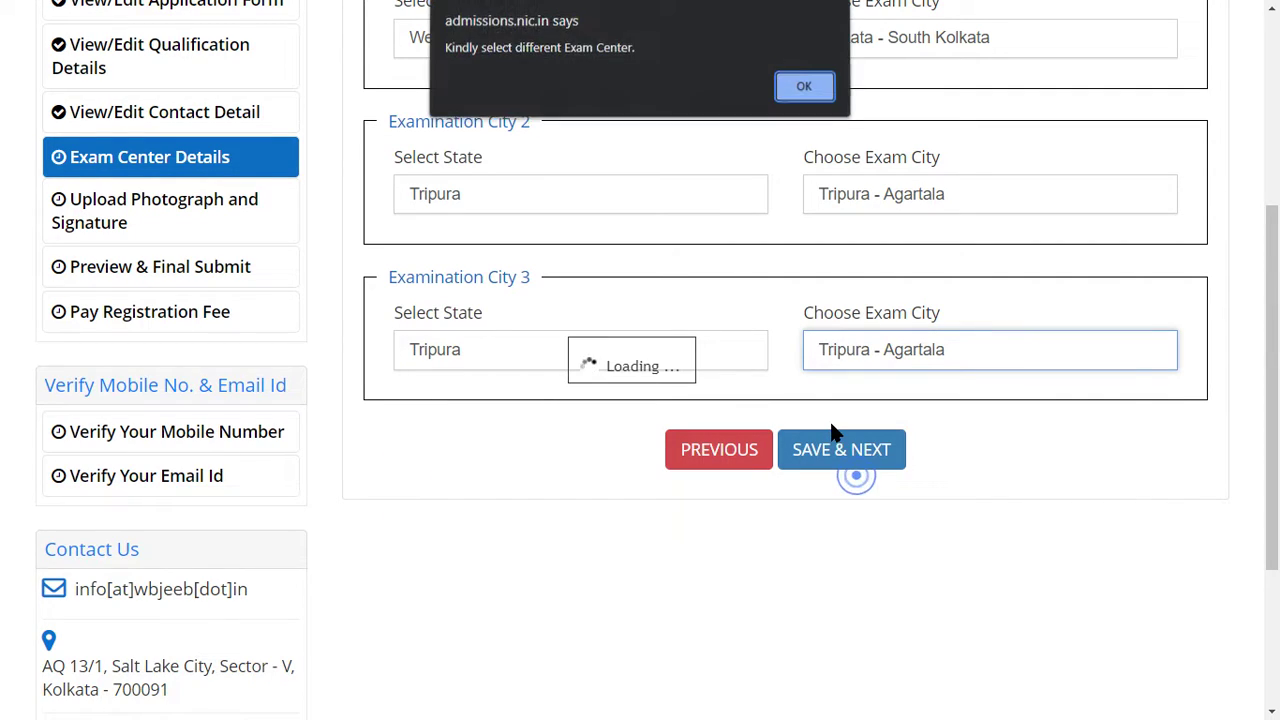
click(806, 92)
Set Examination City 3 to the state West Bengal and the exam city Paschim Burdwan - Asansol.
click(460, 350)
click(451, 462)
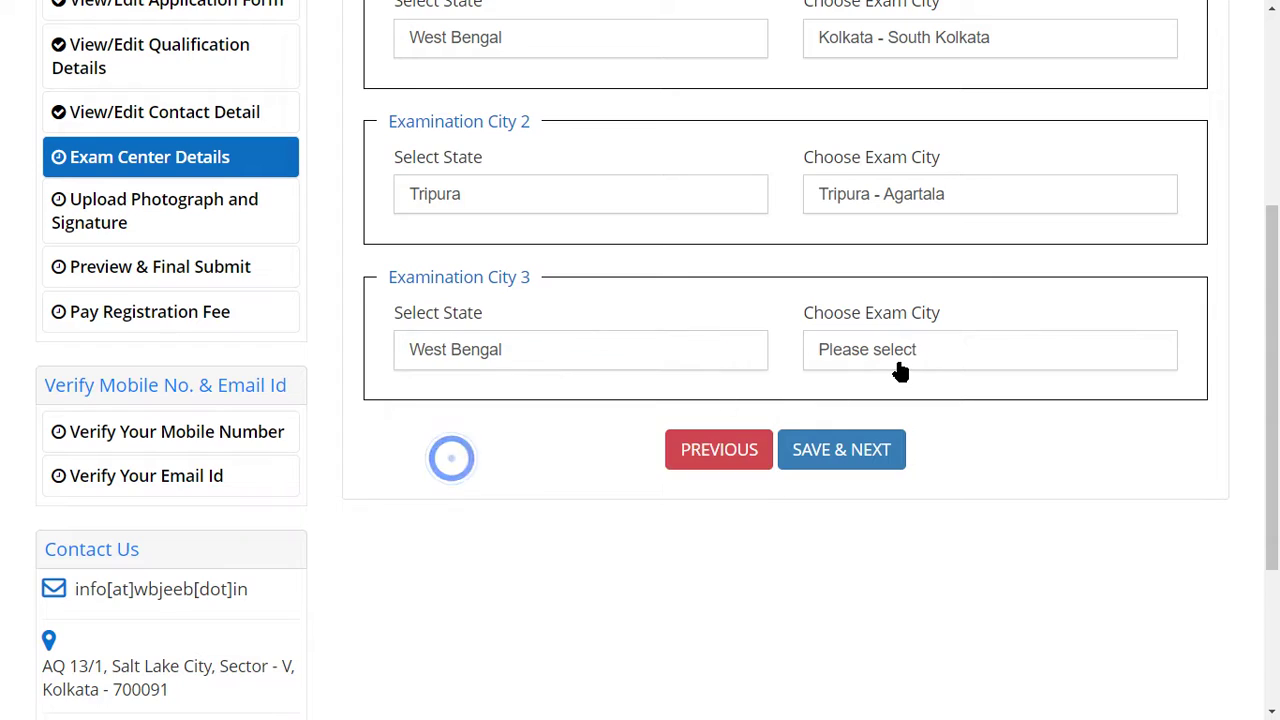
click(893, 362)
click(883, 608)
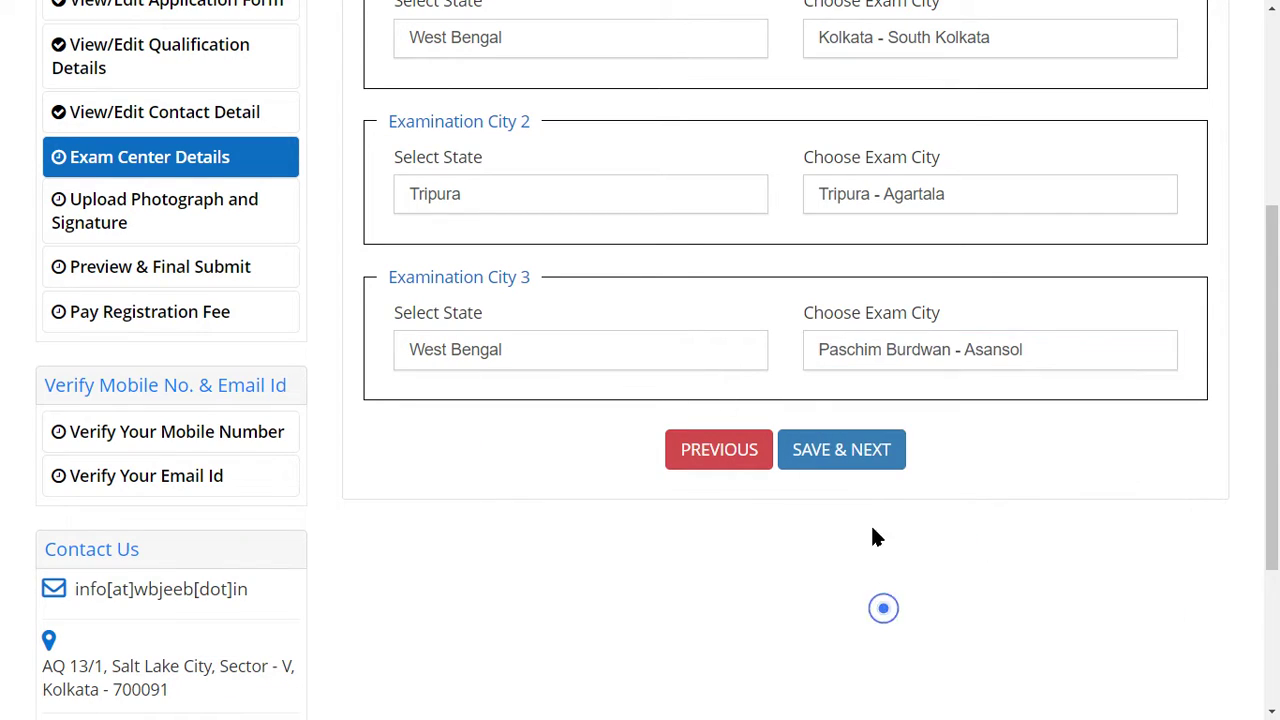
Save the exam centre choices and confirm their submission.
click(843, 447)
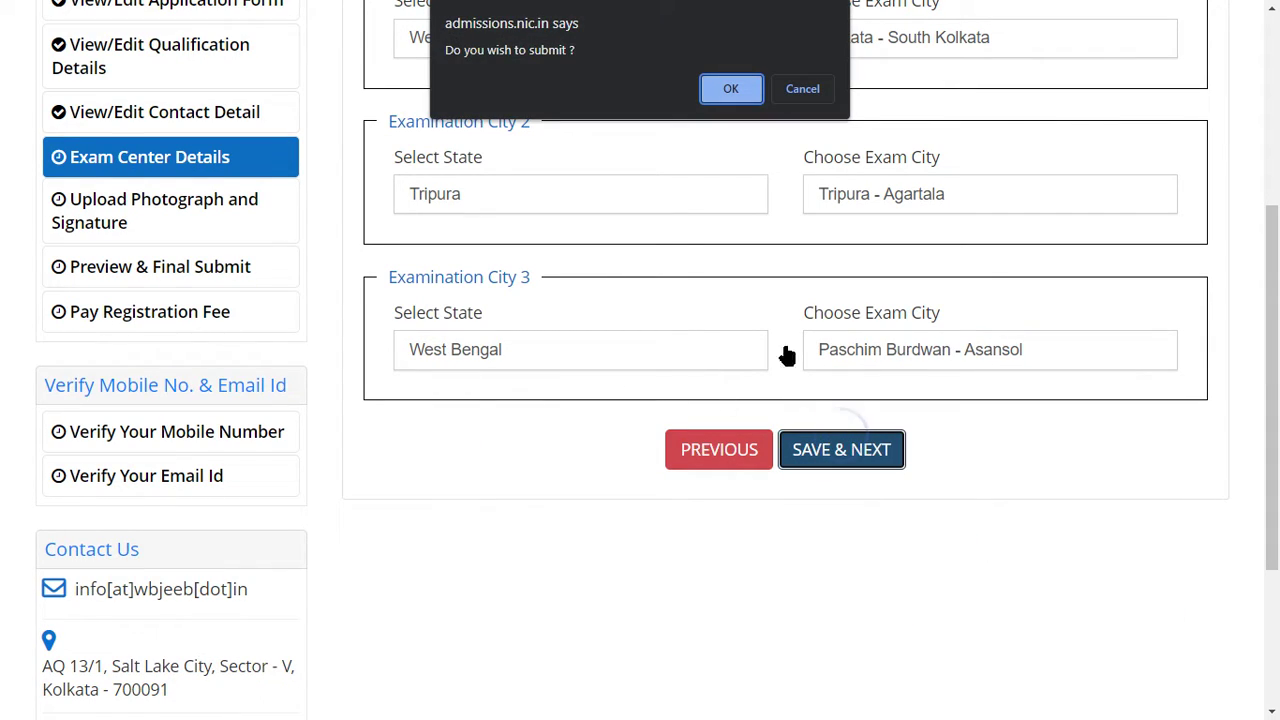
click(728, 92)
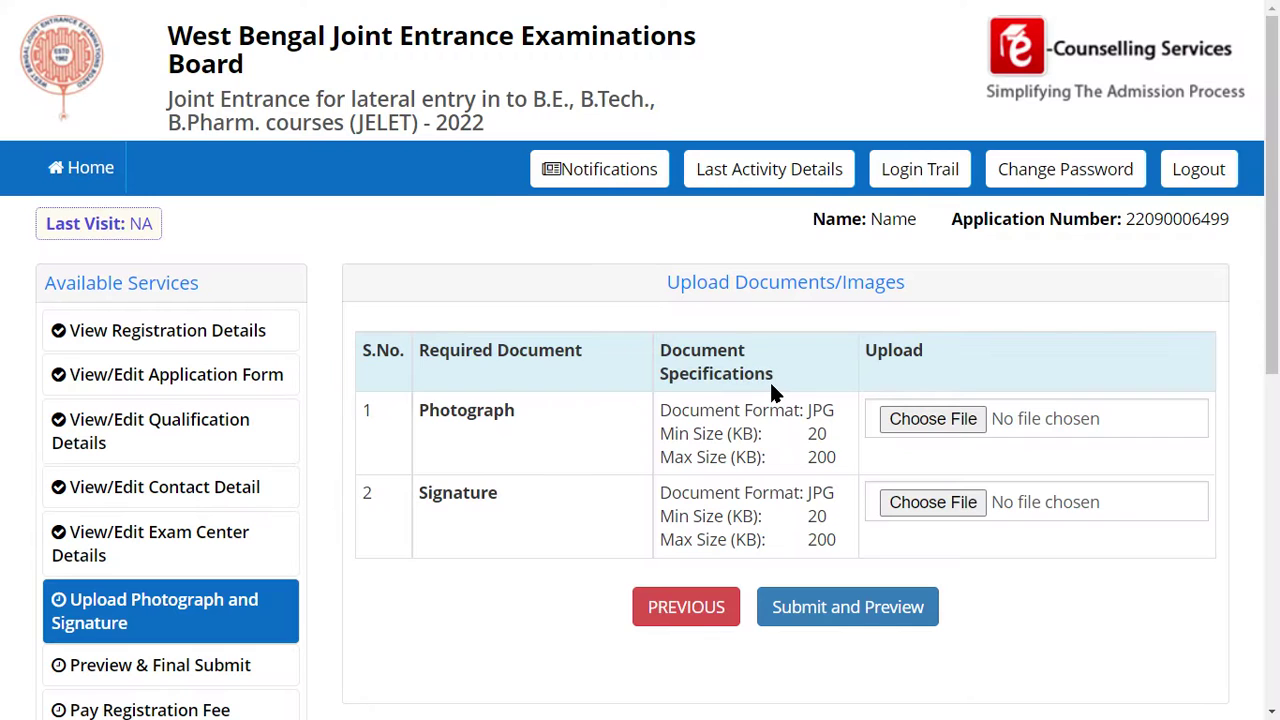
Examine the document format and the minimum and maximum file size required for the photograph upload.
drag(704, 287, 820, 312)
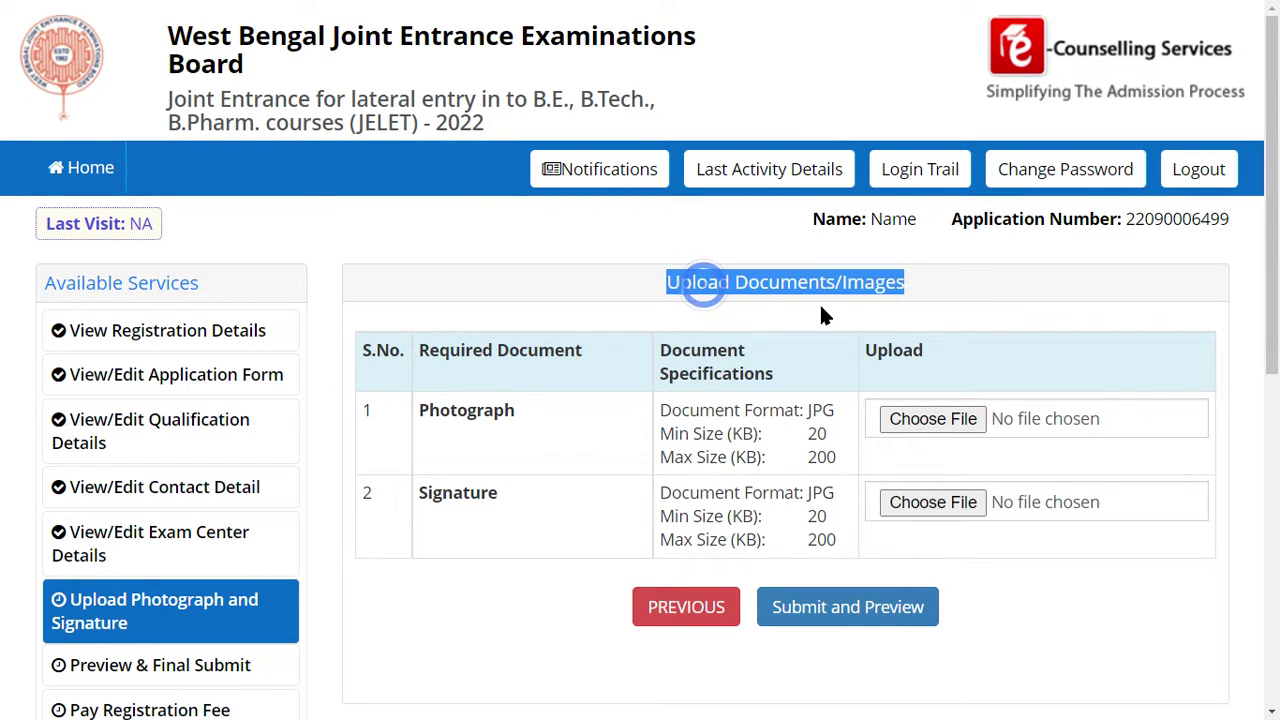
click(820, 306)
drag(436, 403, 491, 380)
click(717, 429)
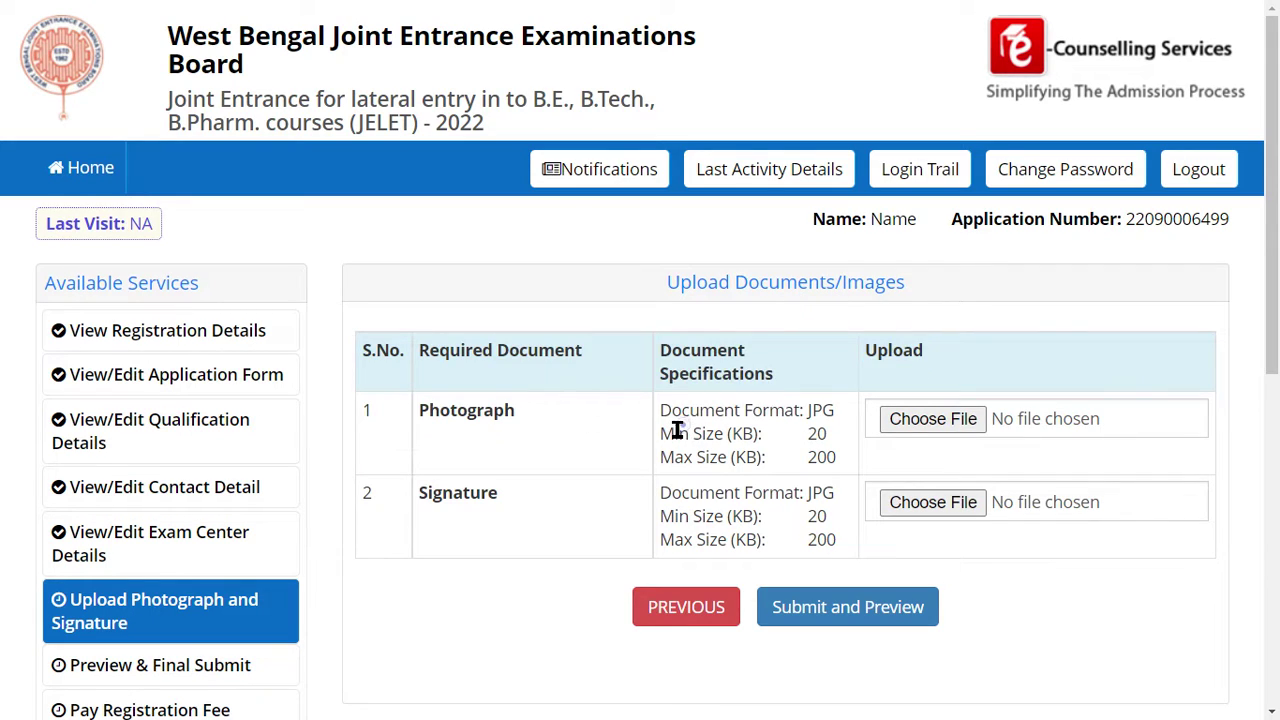
drag(662, 410, 831, 400)
double_click(829, 409)
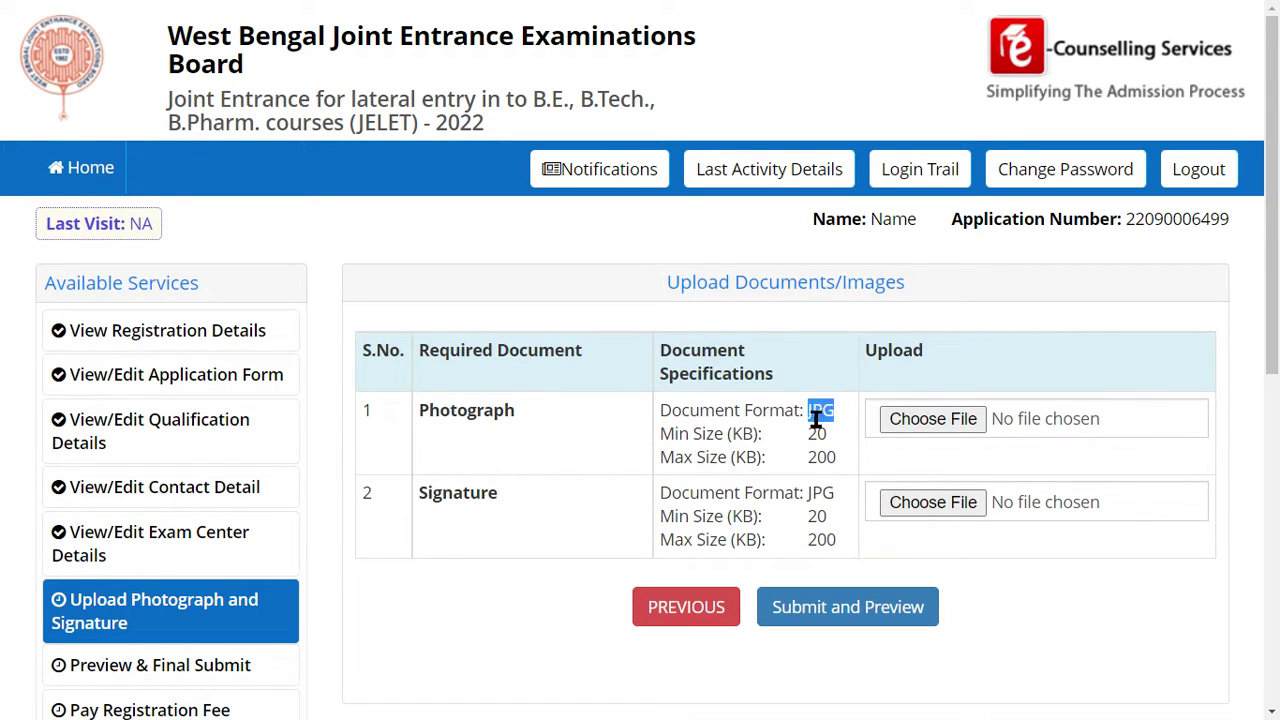
click(697, 409)
drag(697, 409, 829, 409)
drag(664, 434, 755, 433)
click(822, 443)
drag(662, 457, 750, 457)
click(834, 465)
drag(817, 434, 831, 454)
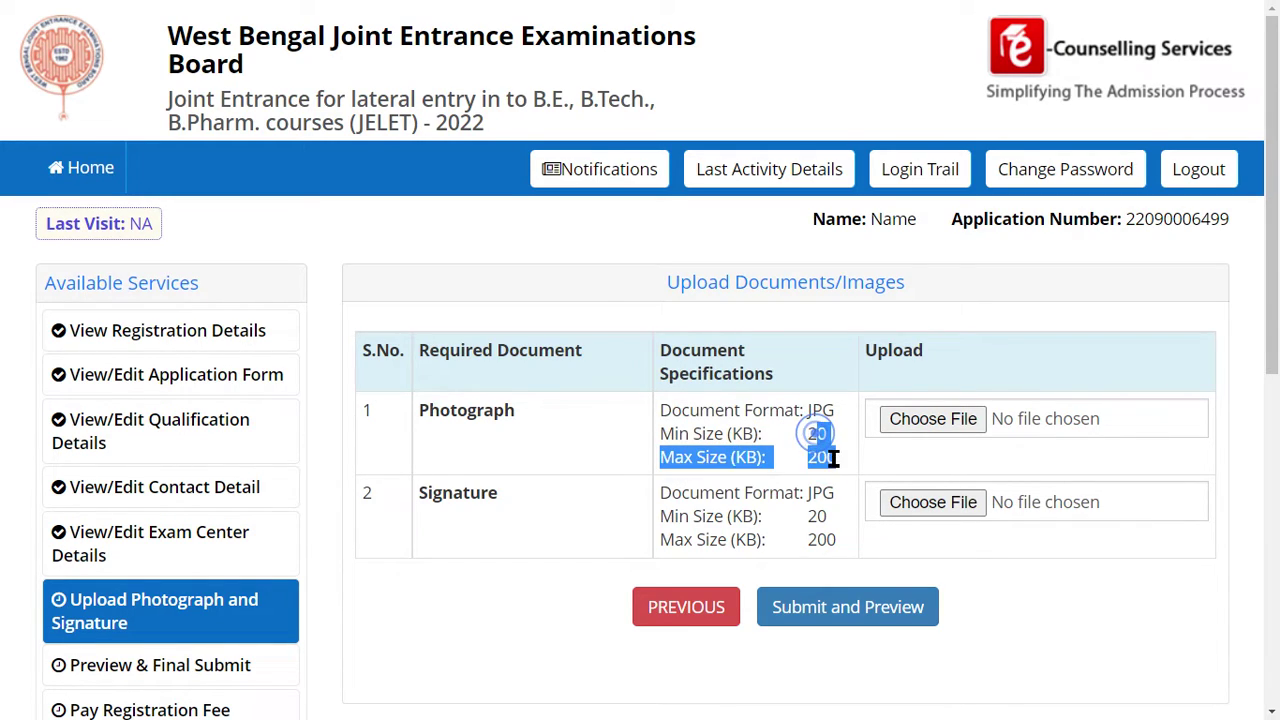
click(829, 457)
click(828, 460)
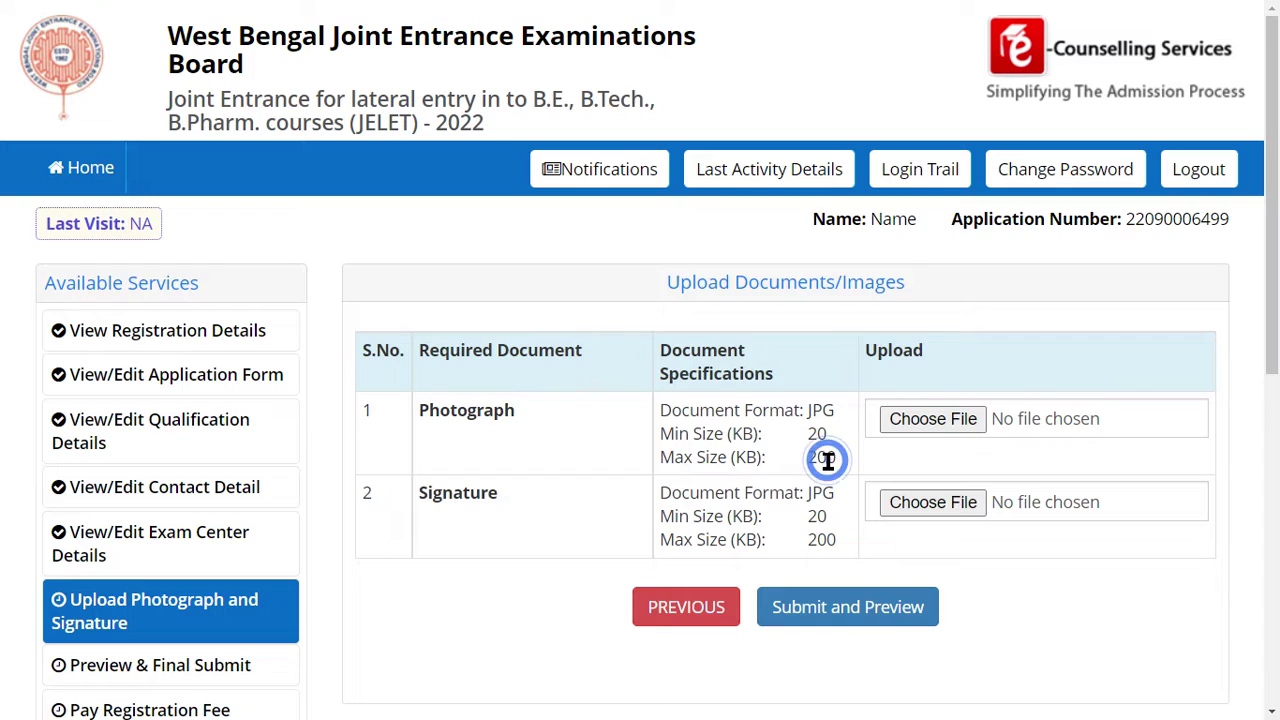
Compare the photograph entry with the signature entry and check the signature's required format and file size limits.
double_click(467, 412)
double_click(460, 491)
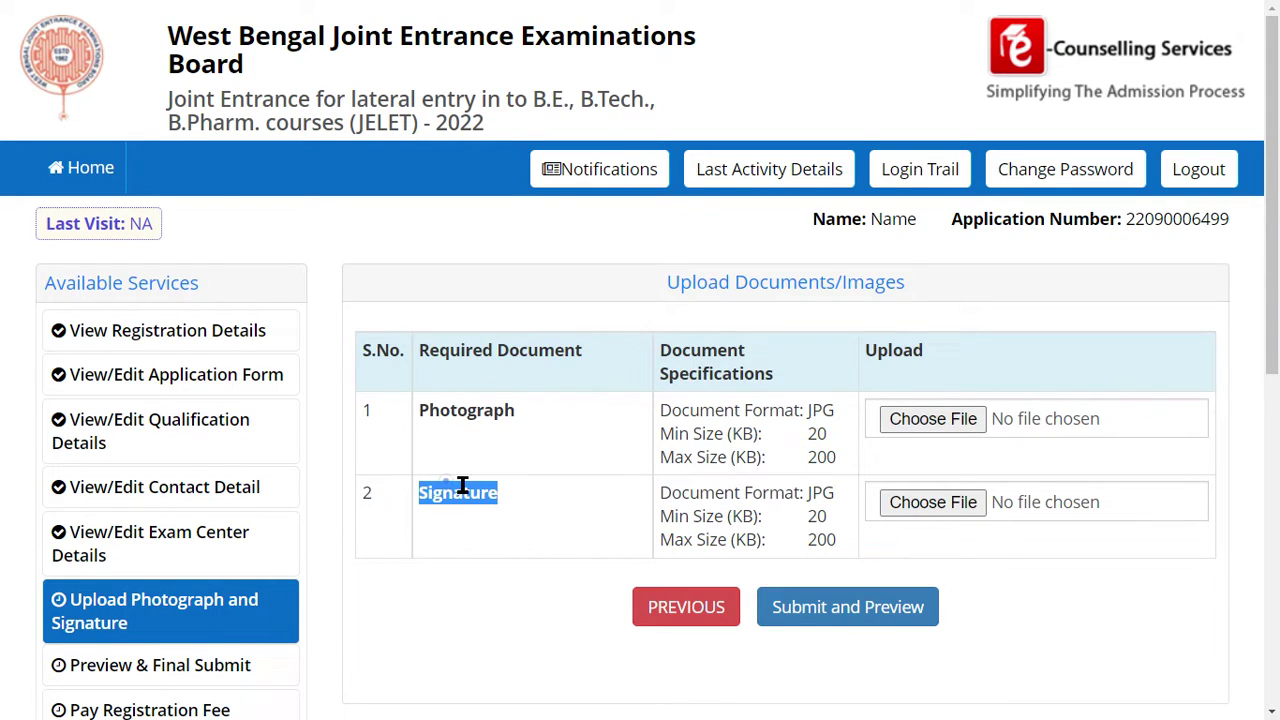
click(806, 492)
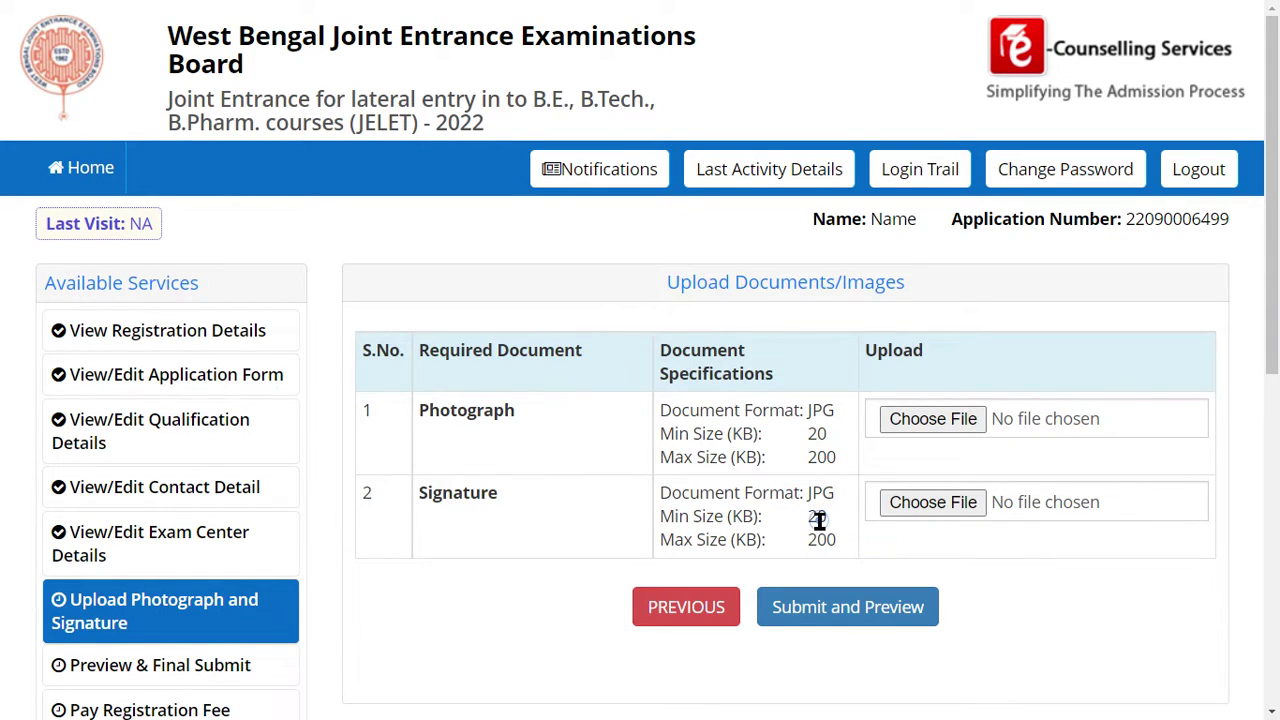
triple_click(818, 520)
click(784, 494)
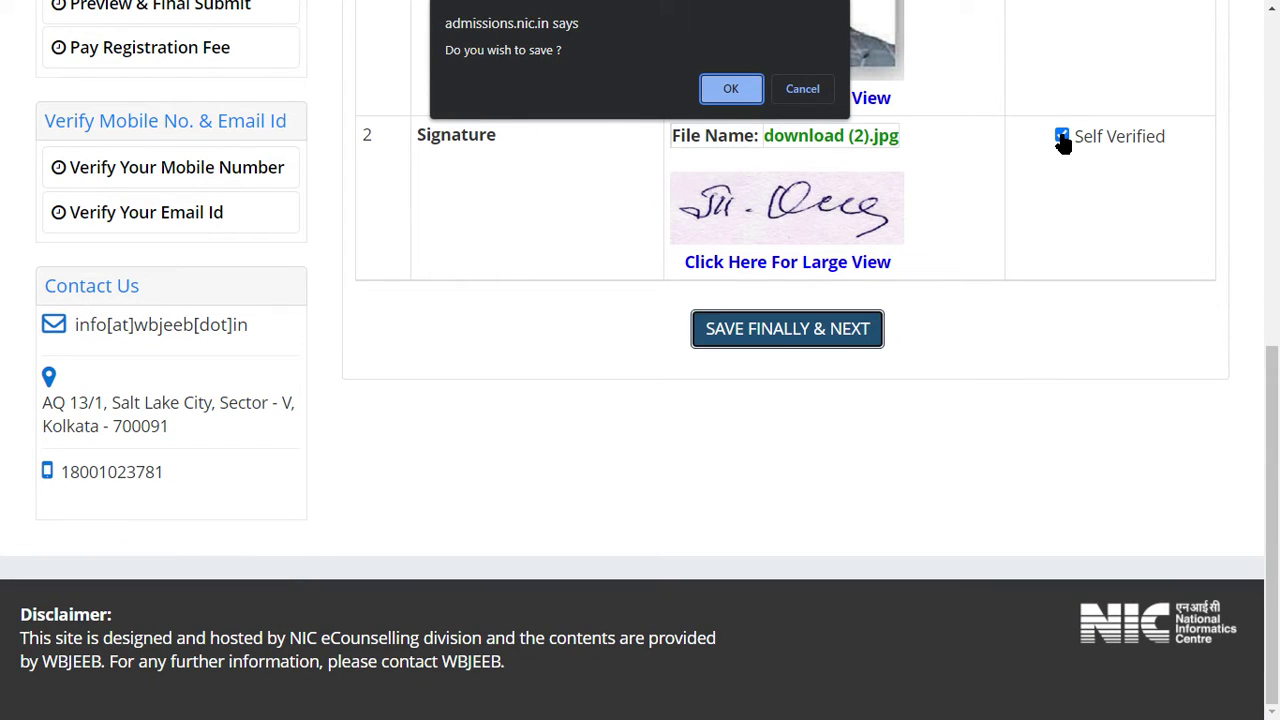
Confirm saving the uploaded photograph and signature, and final-submit the application with the declaration accepted.
click(731, 90)
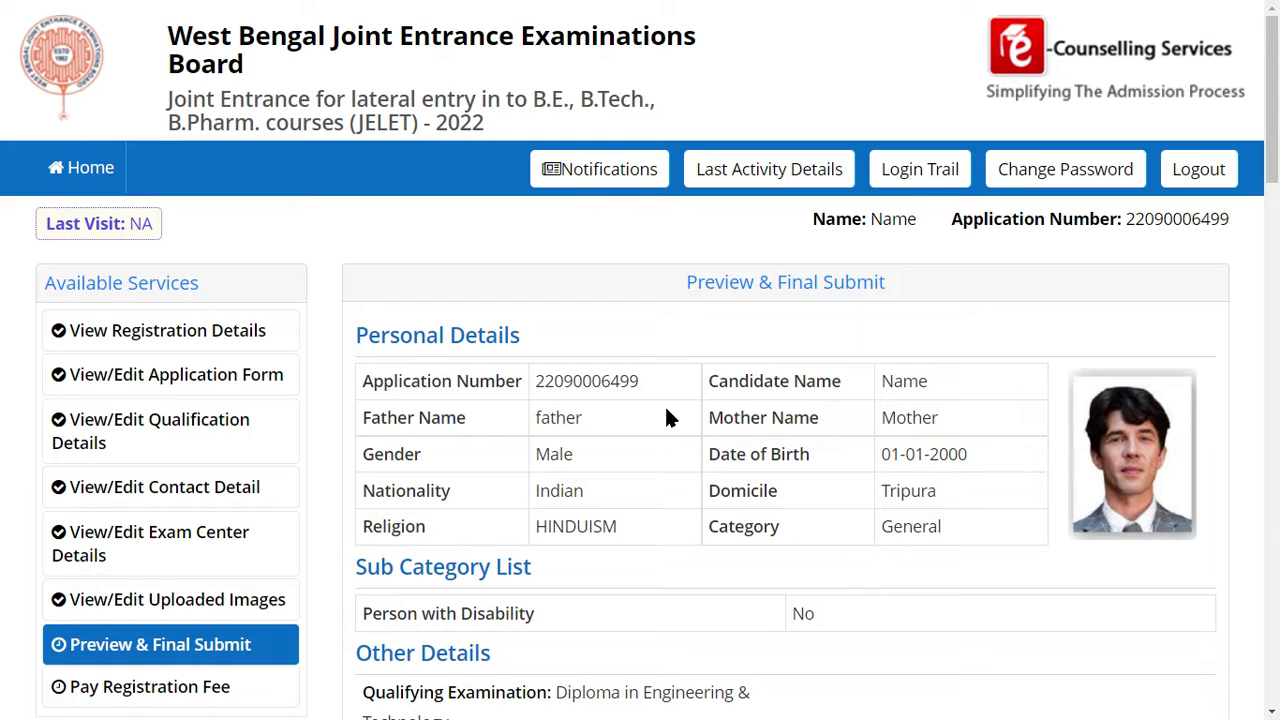
scroll(668, 420, down, 10)
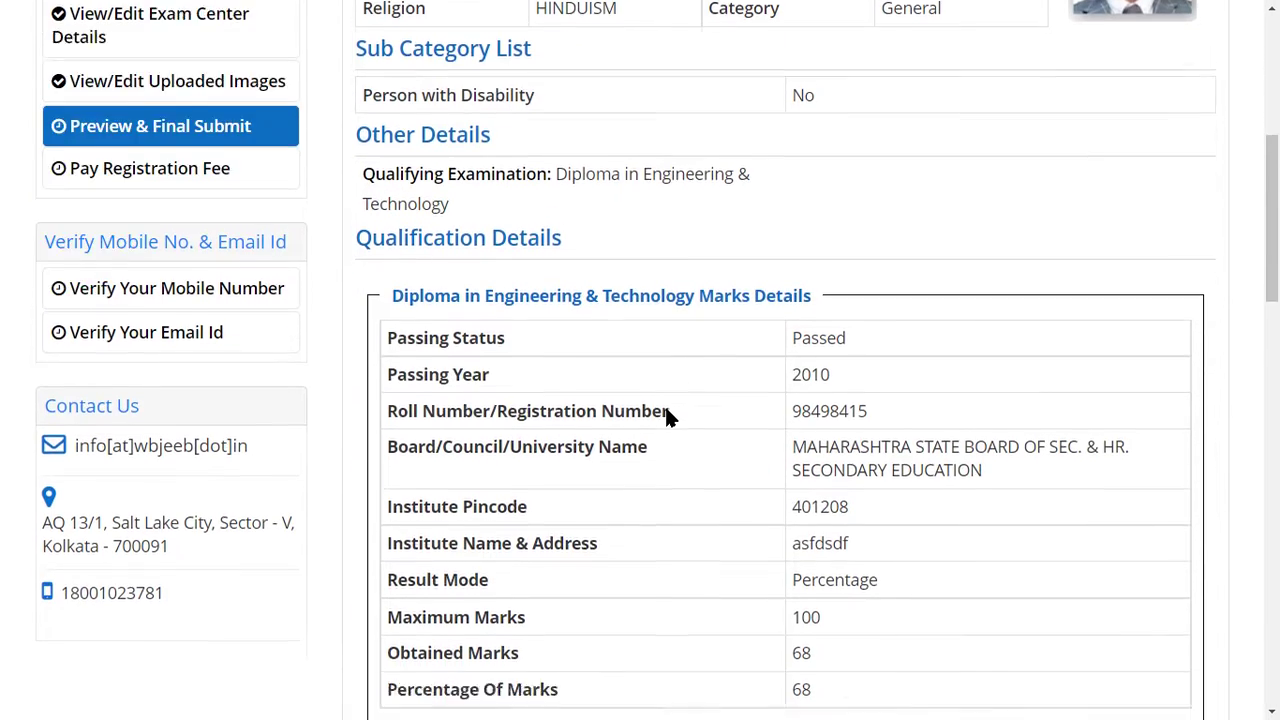
scroll(666, 415, down, 12)
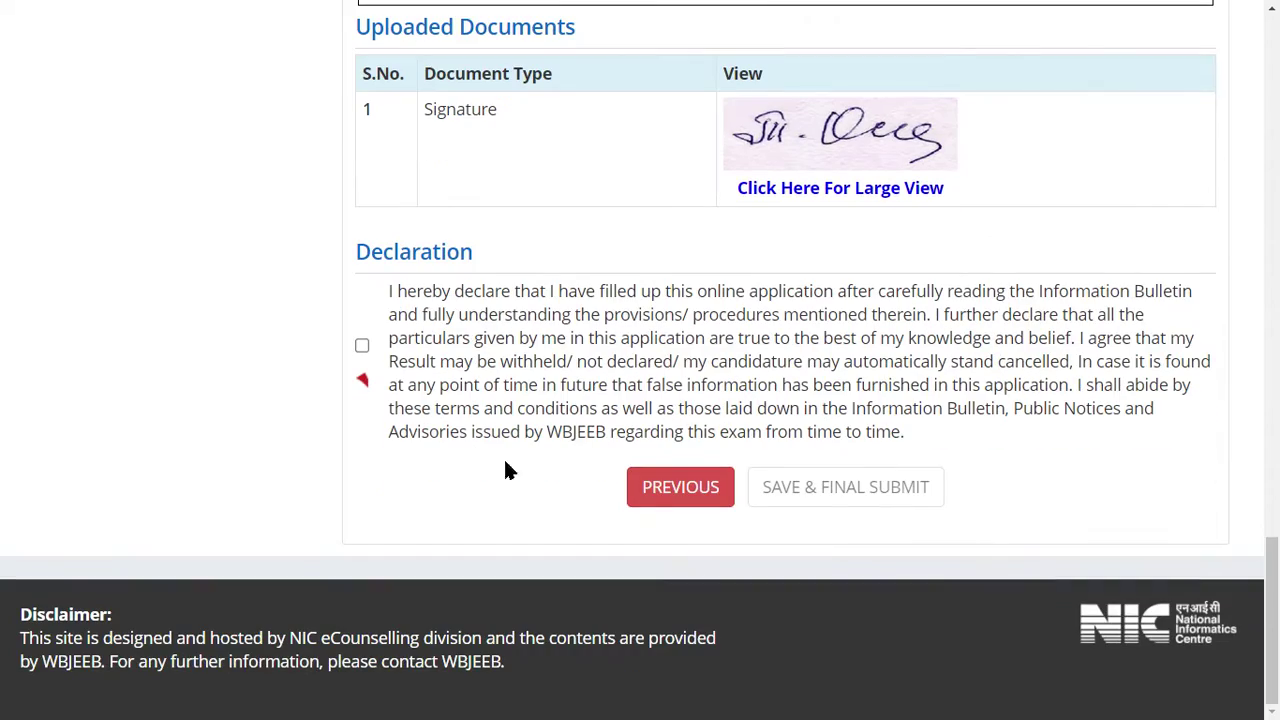
click(364, 347)
click(880, 497)
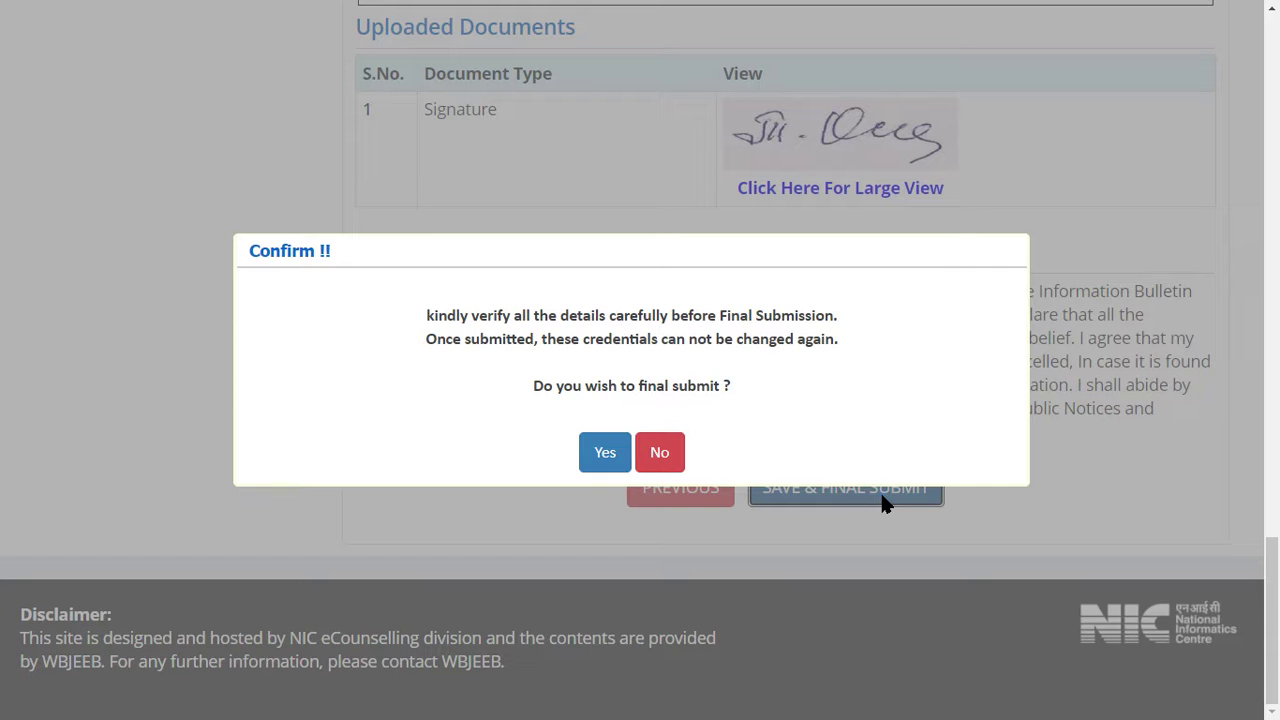
click(596, 455)
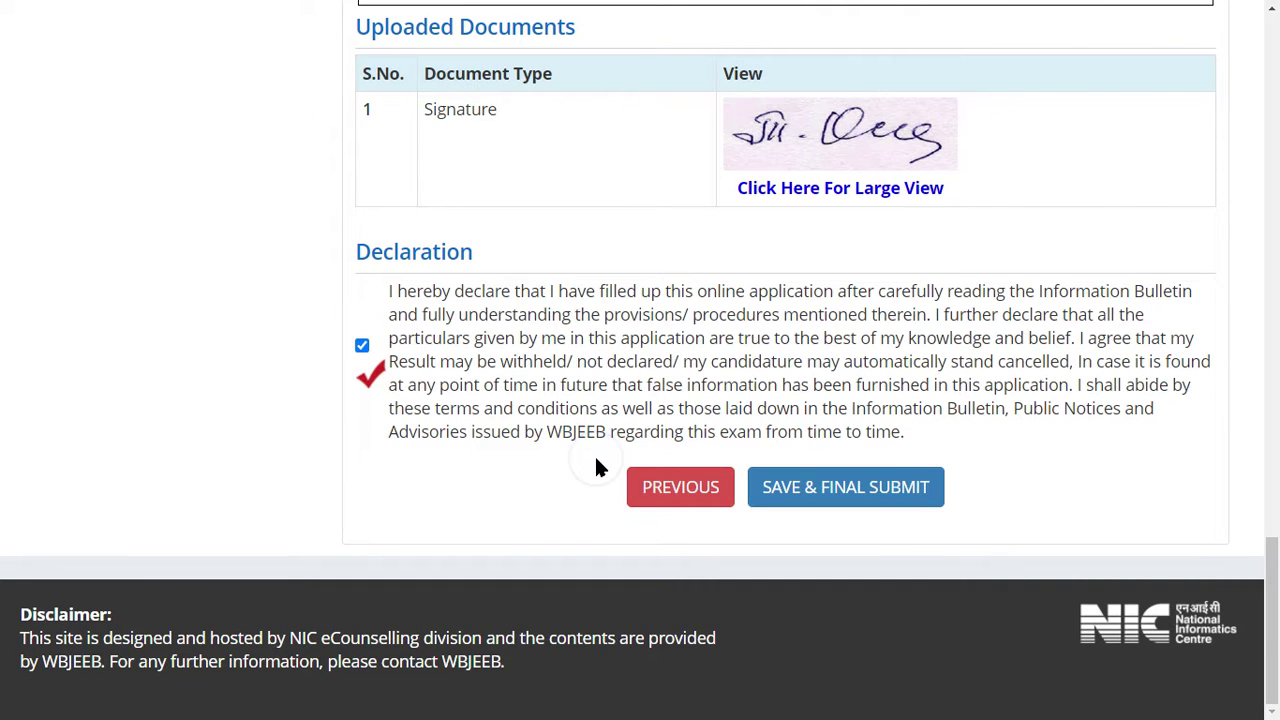
Check the registration fee status in the application progress list and open the registration fee payment page.
scroll(651, 405, down, 5)
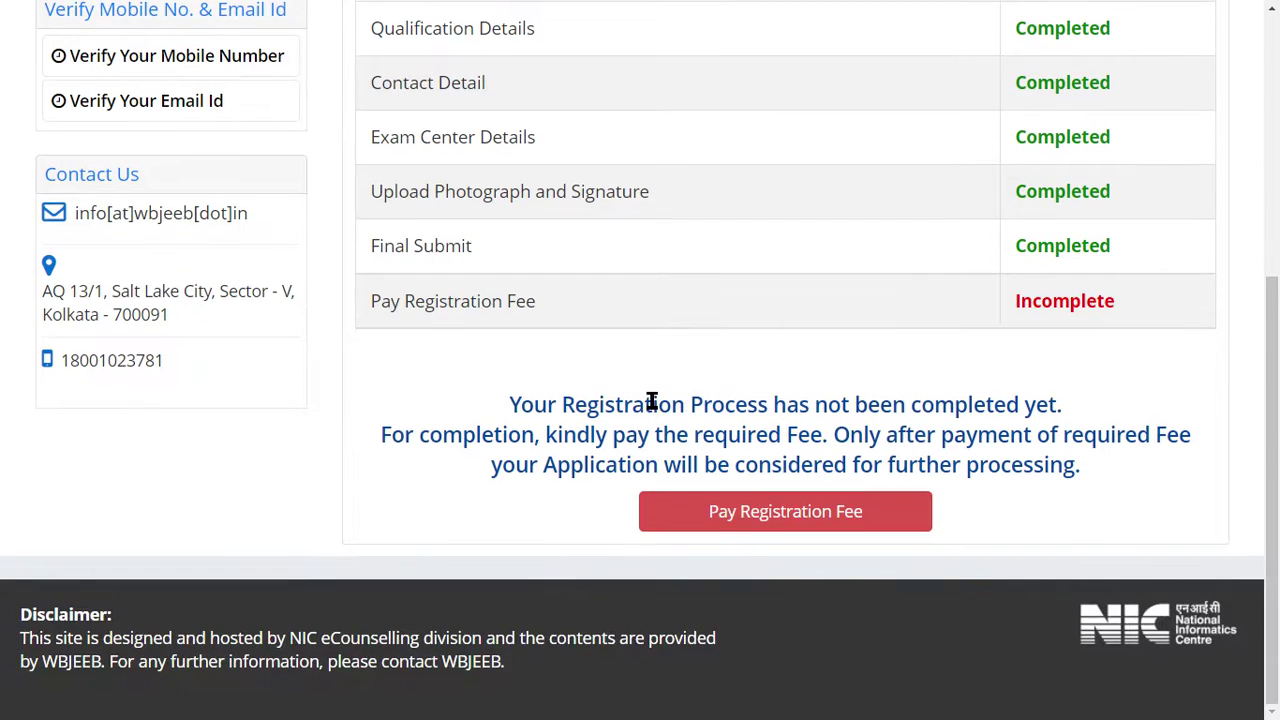
drag(407, 301, 651, 300)
click(651, 296)
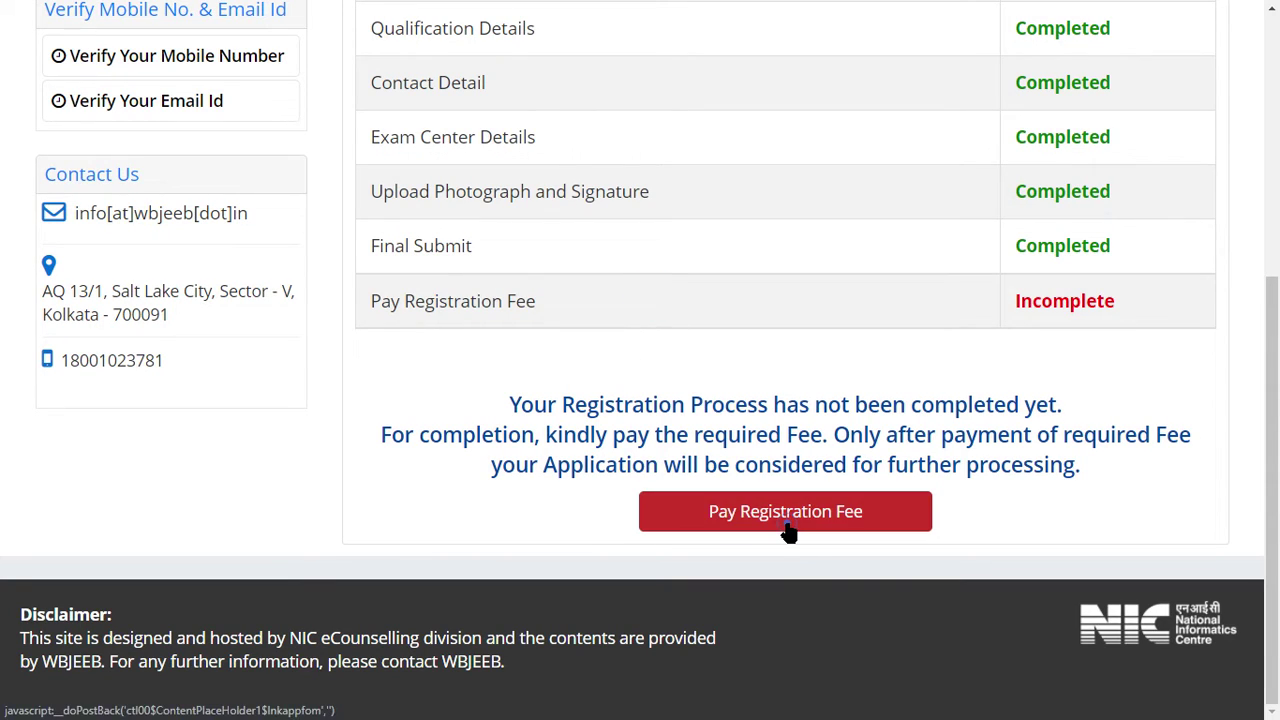
click(787, 530)
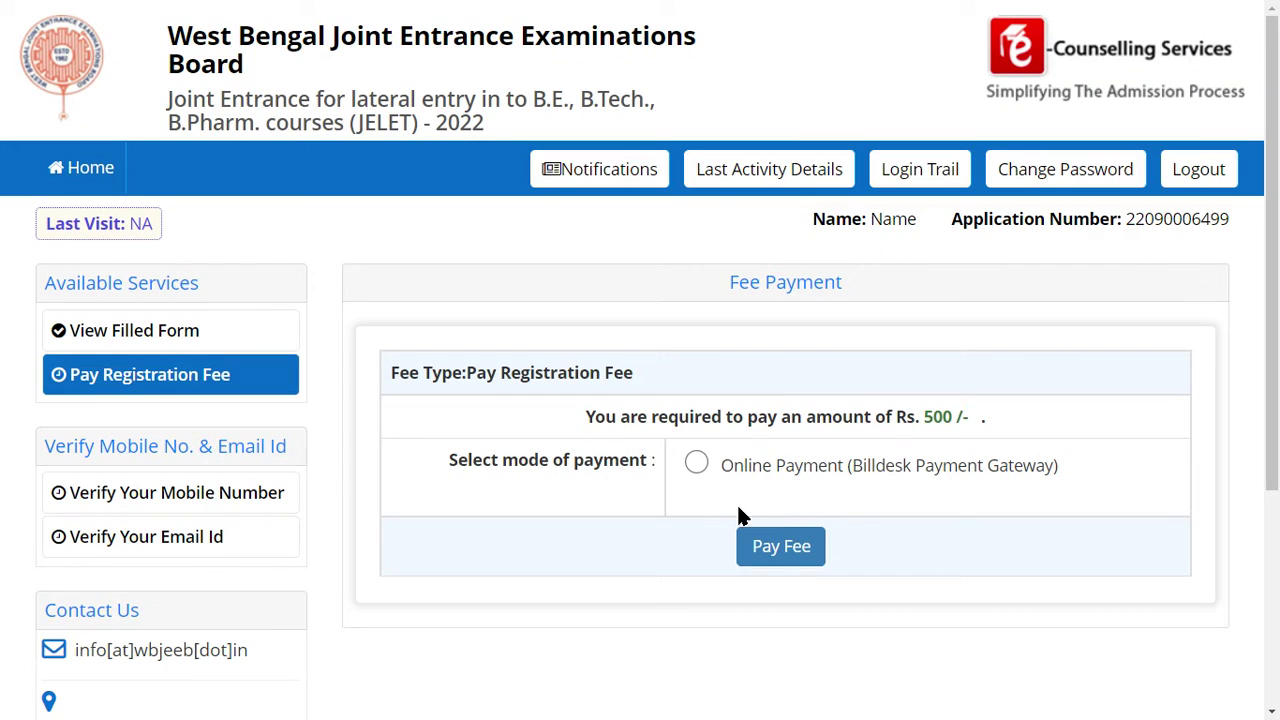
Review the registration fee details and proceed to pay with Online Payment (Billdesk Payment Gateway).
drag(395, 380, 496, 378)
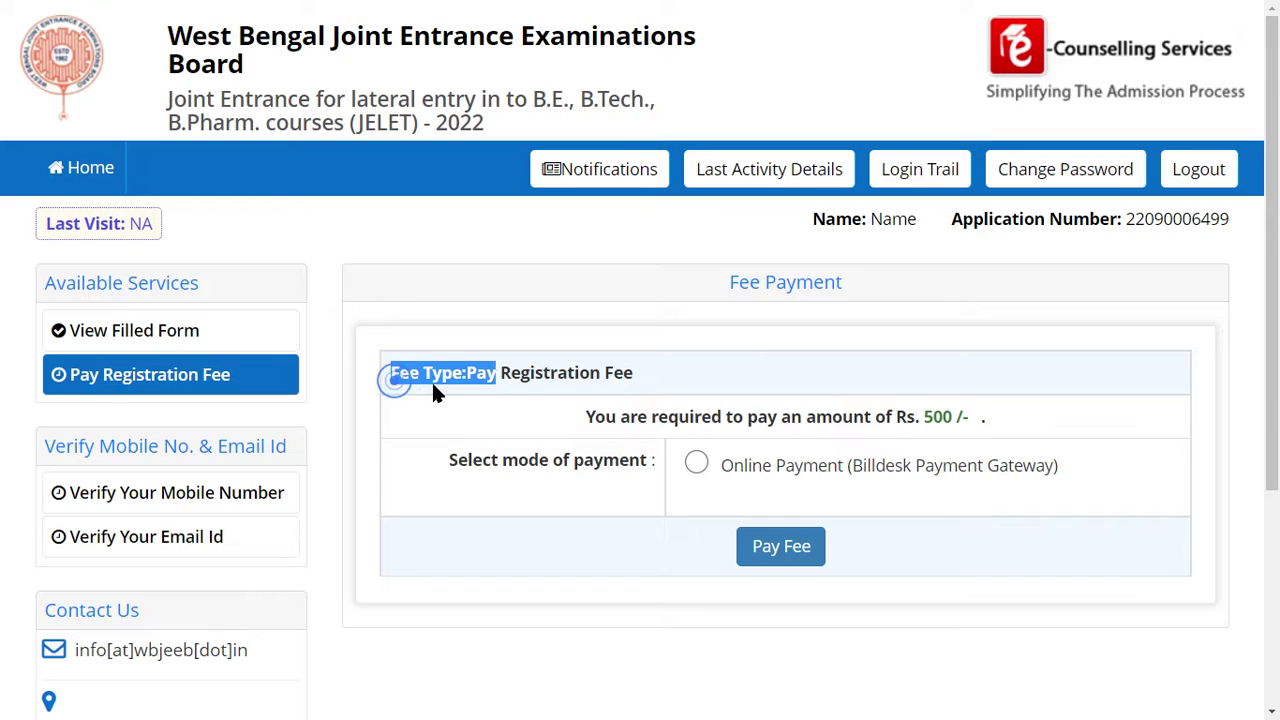
drag(588, 414, 866, 425)
click(888, 421)
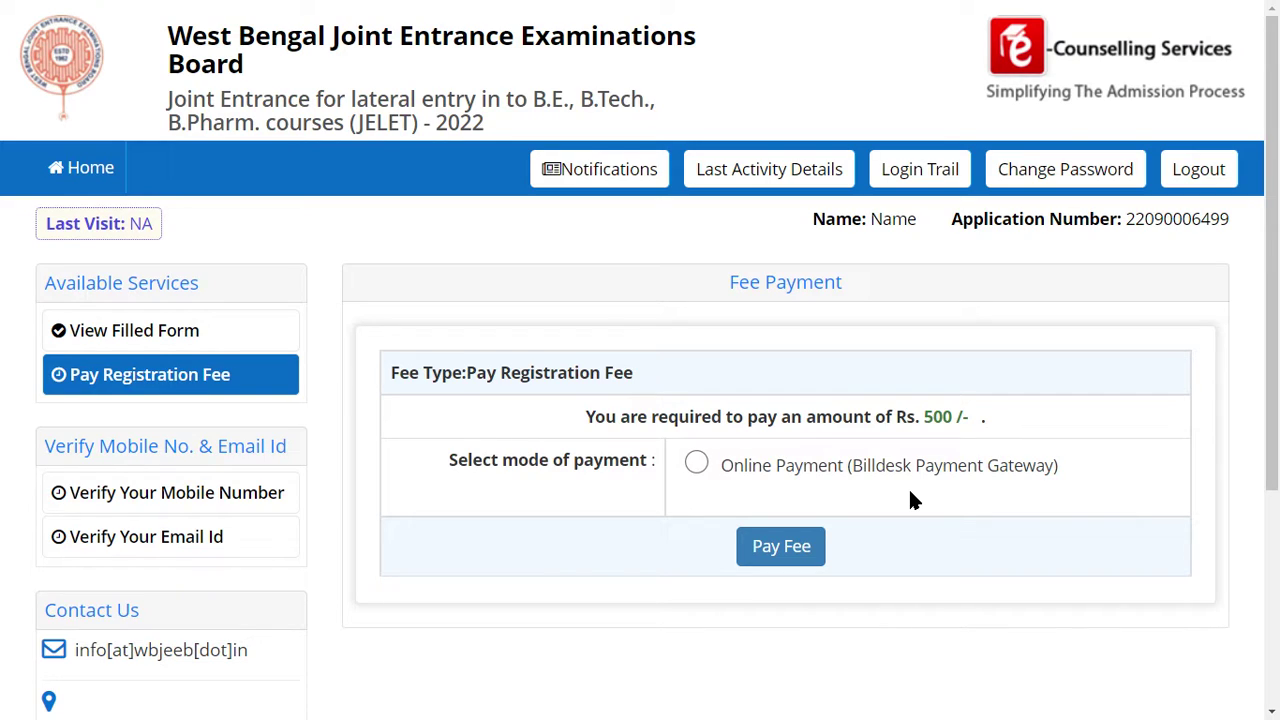
drag(449, 460, 583, 540)
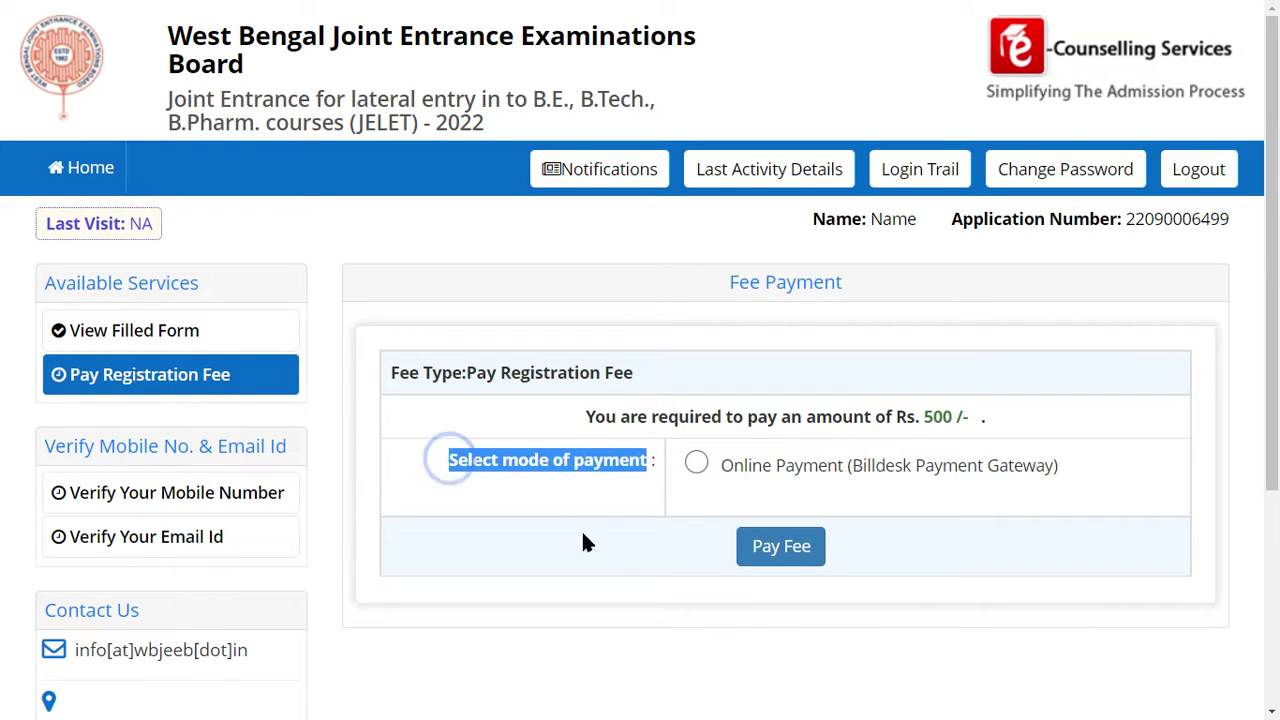
click(584, 538)
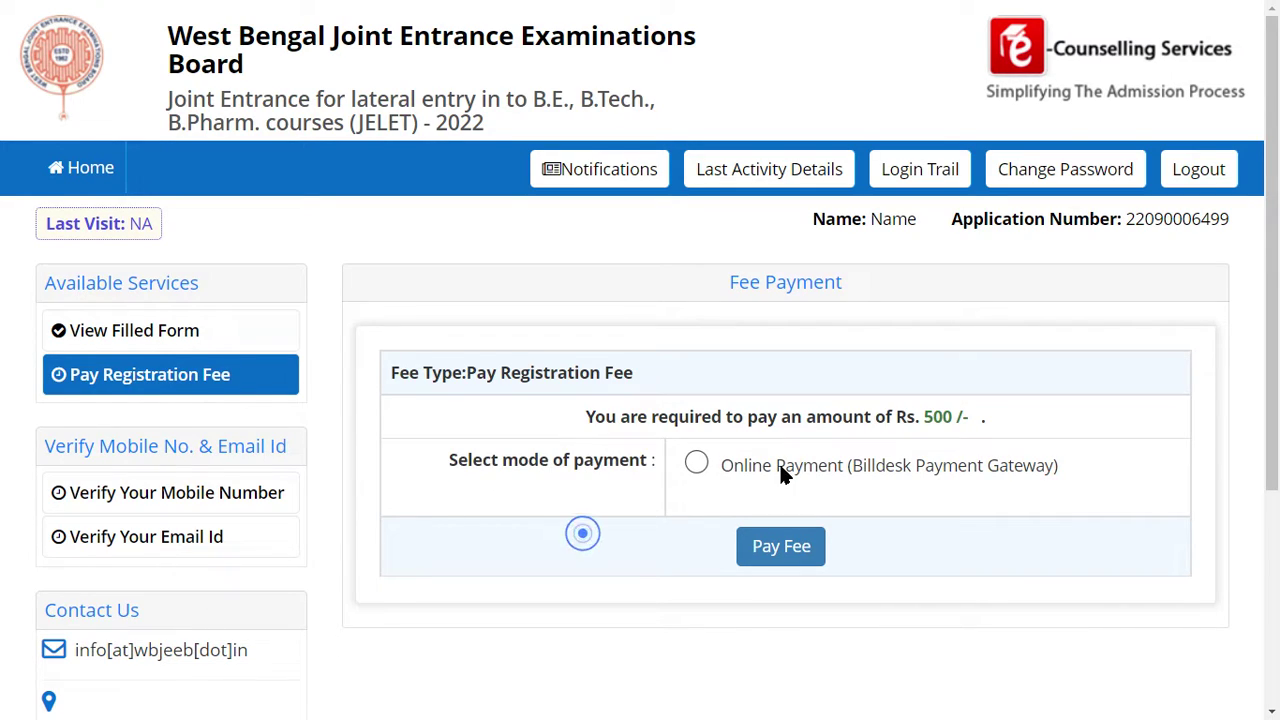
click(699, 462)
click(776, 548)
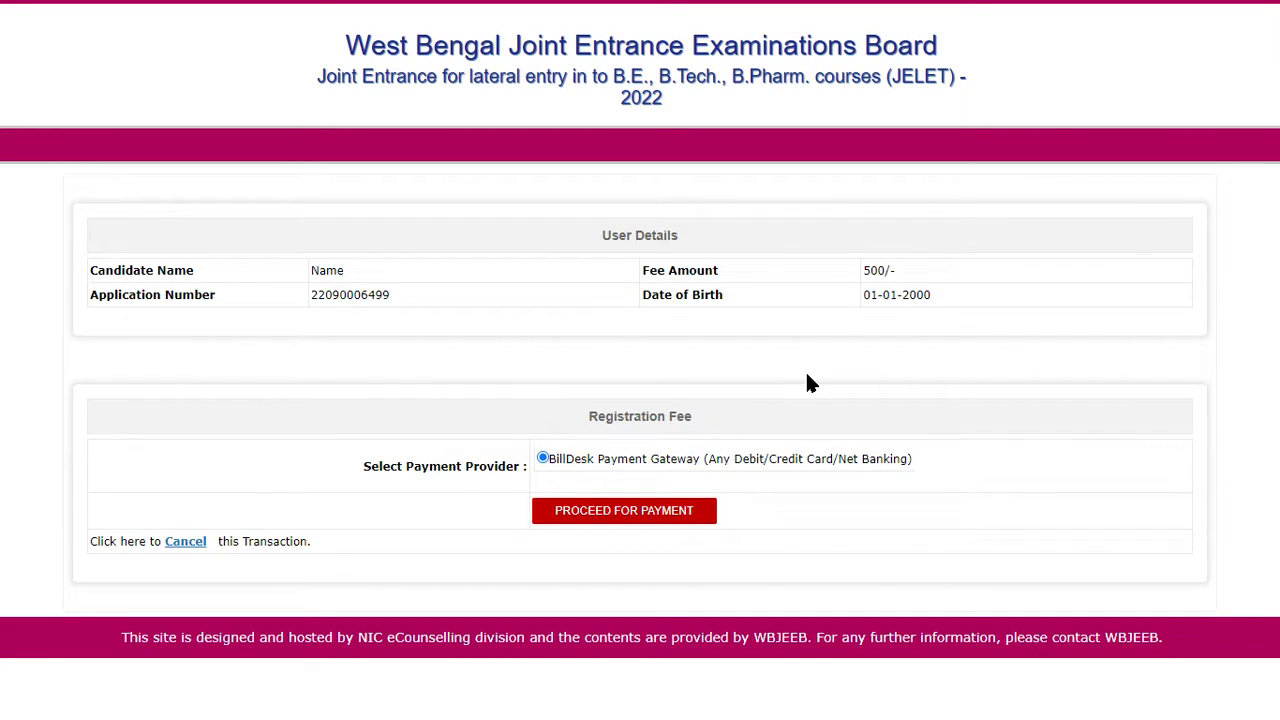
click(623, 512)
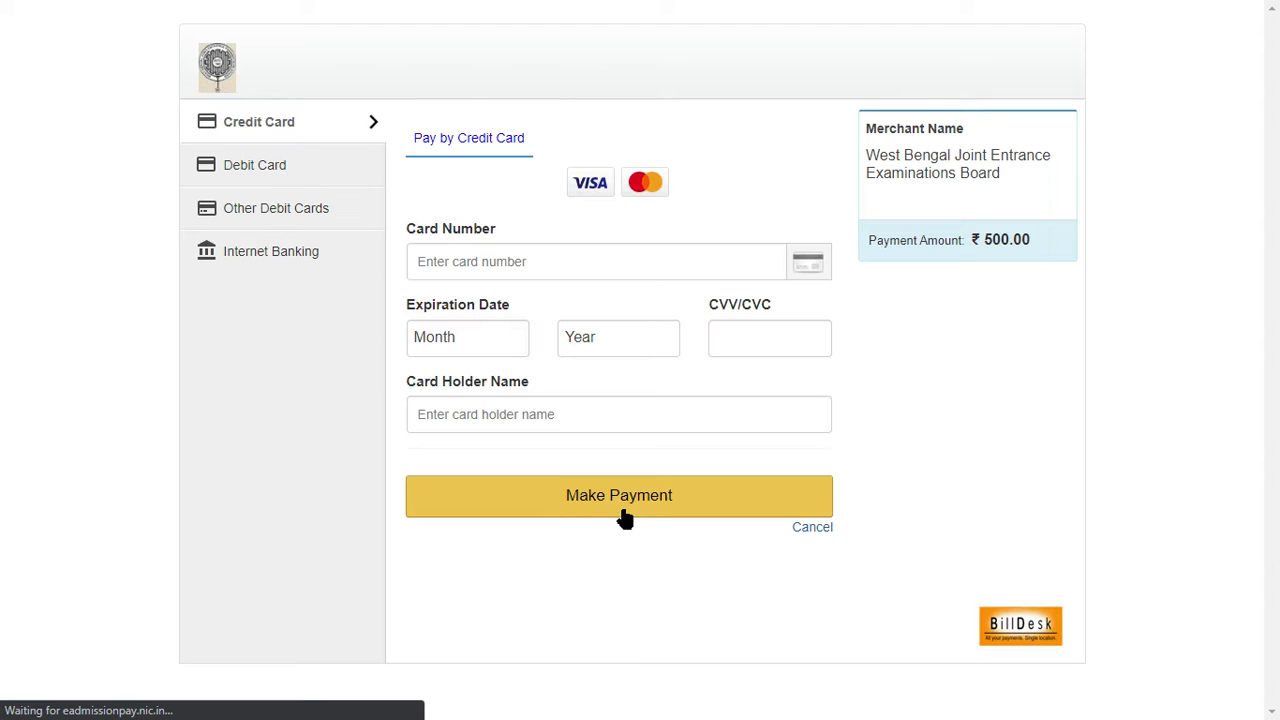
Look through the payment forms for Credit Card, Debit Card, Other Debit Cards and Internet Banking.
triple_click(443, 229)
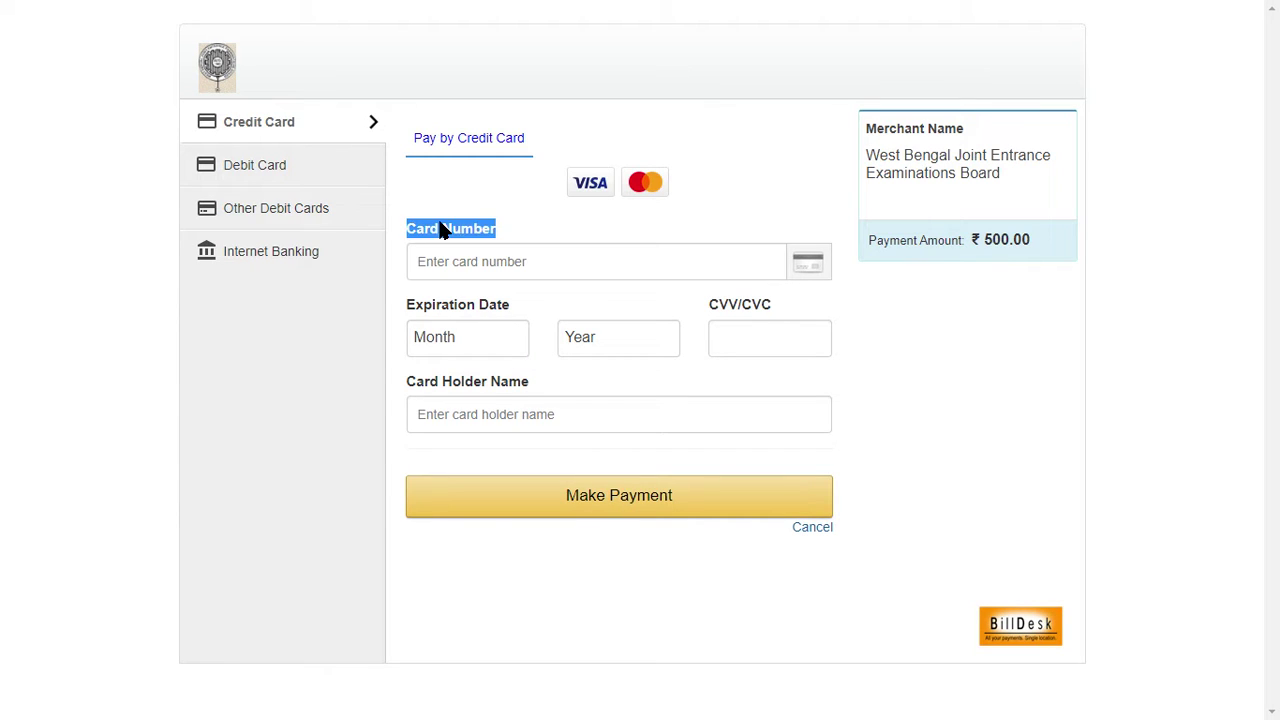
click(500, 260)
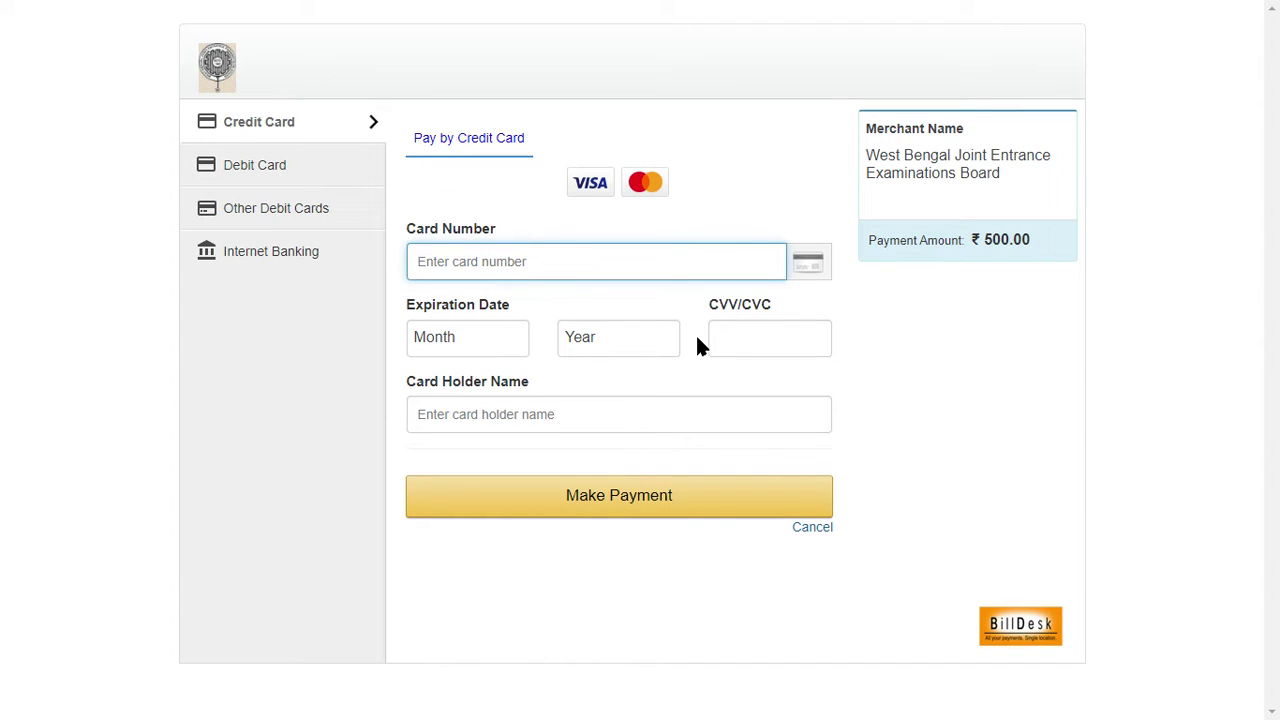
click(263, 166)
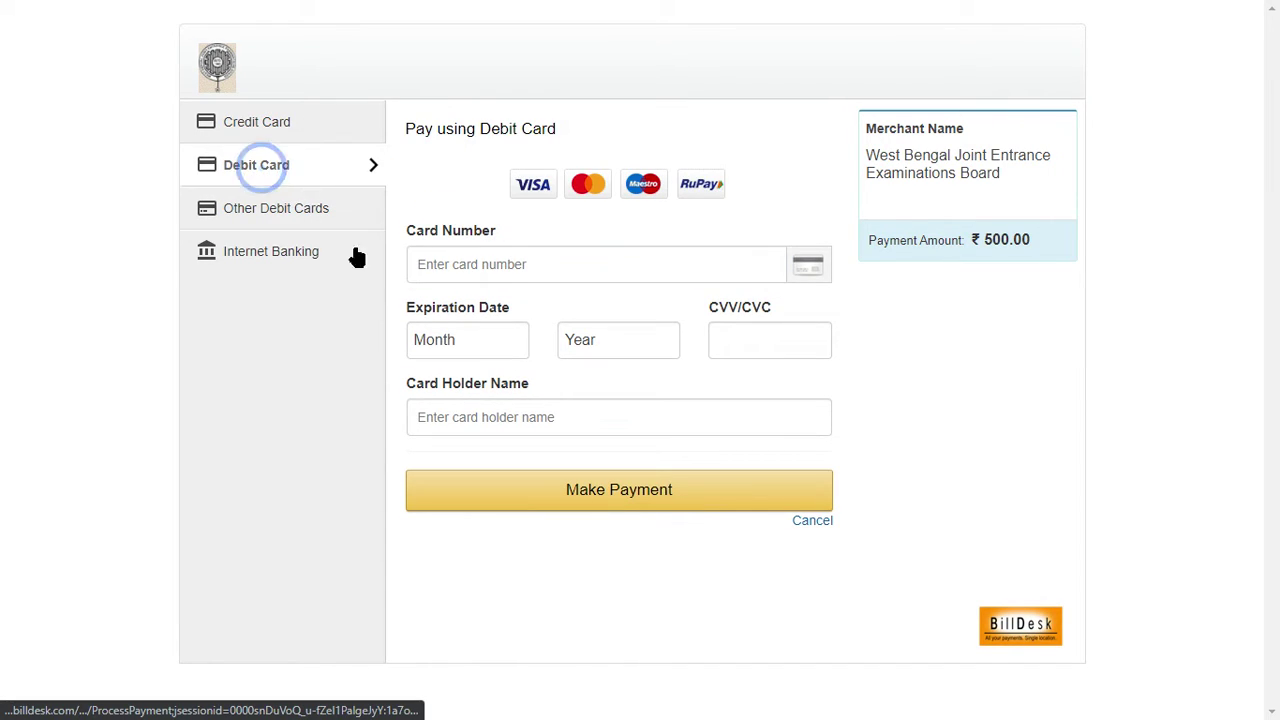
click(258, 222)
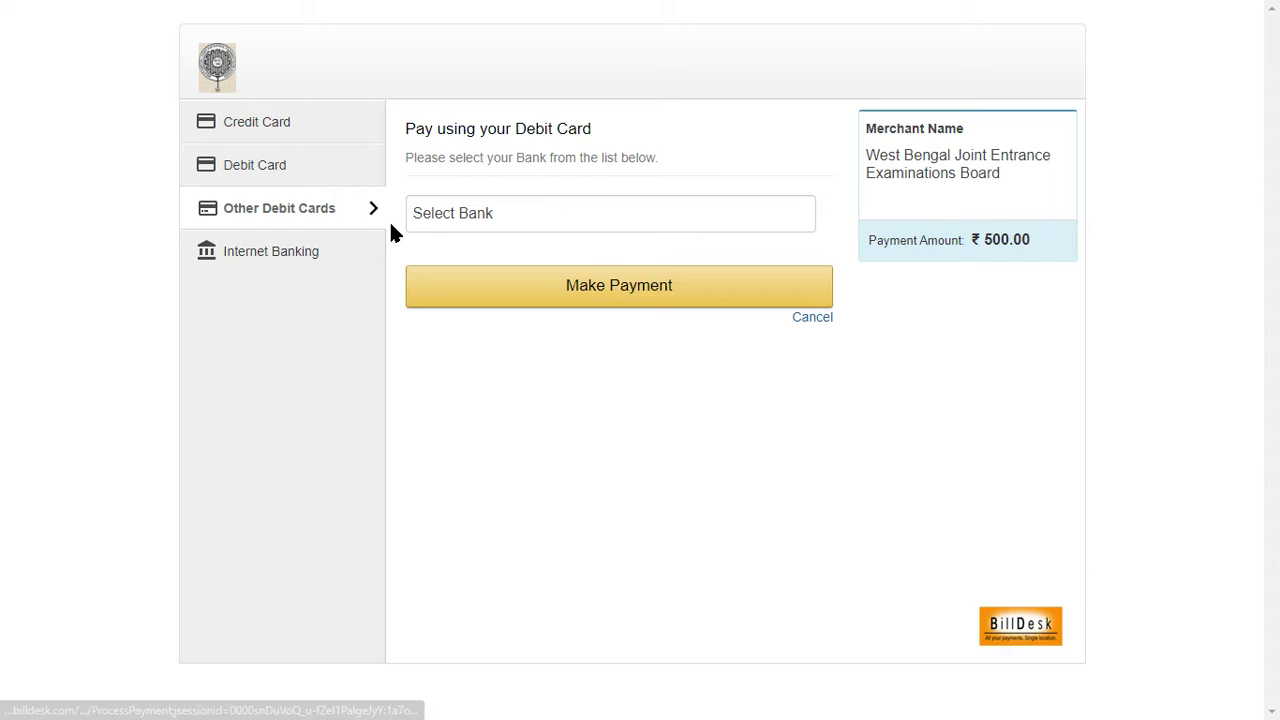
click(265, 268)
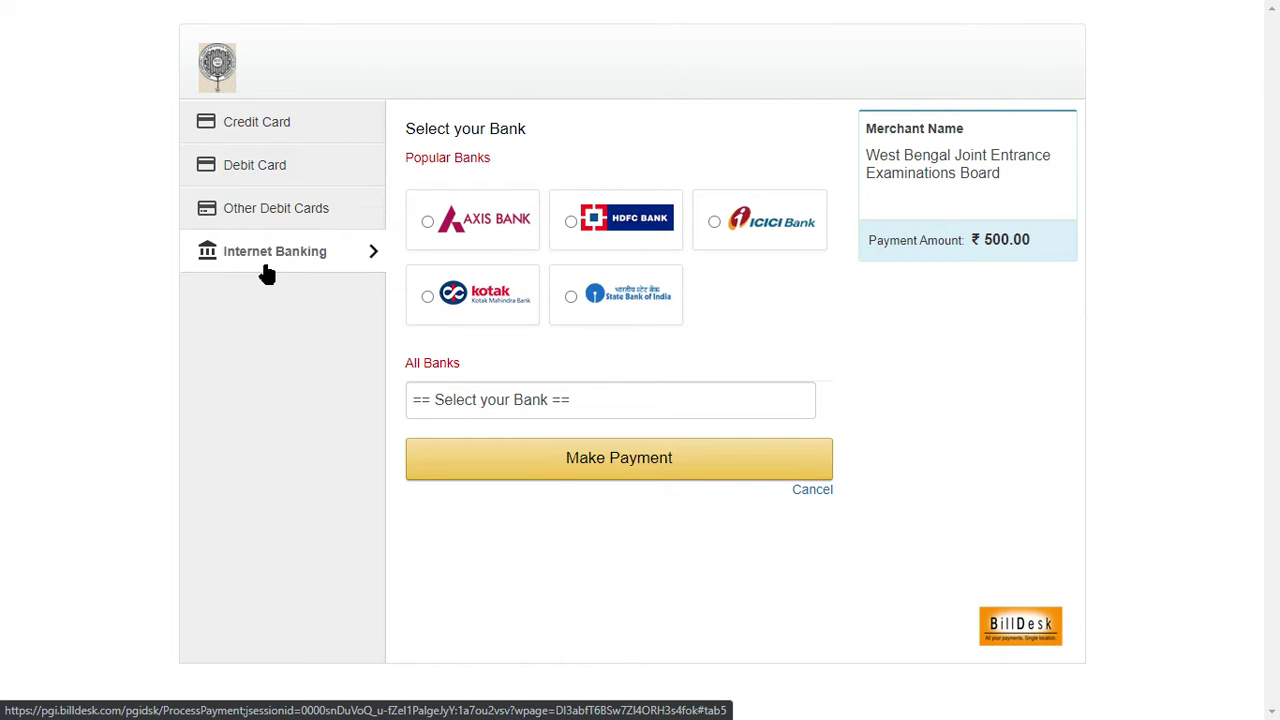
click(268, 372)
Go through the payment methods again, return to the Debit Card form and check the payment amount.
click(263, 212)
click(302, 112)
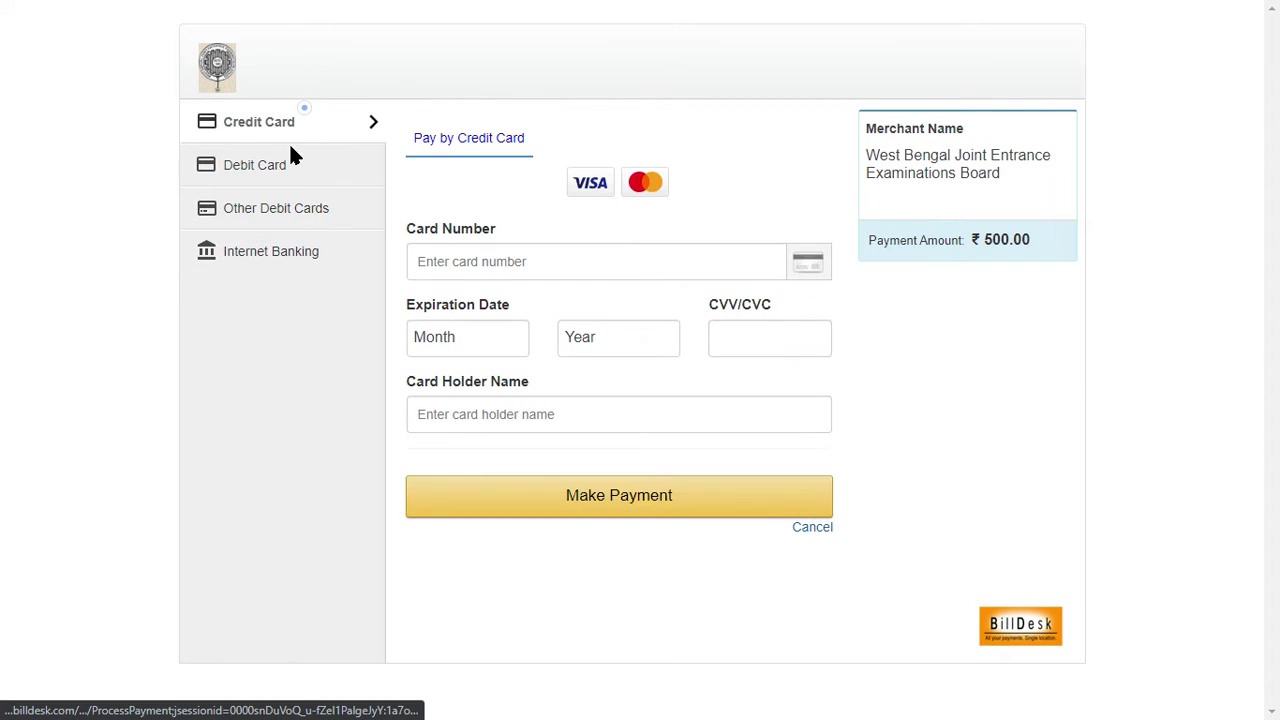
click(289, 160)
click(286, 209)
click(286, 249)
click(262, 165)
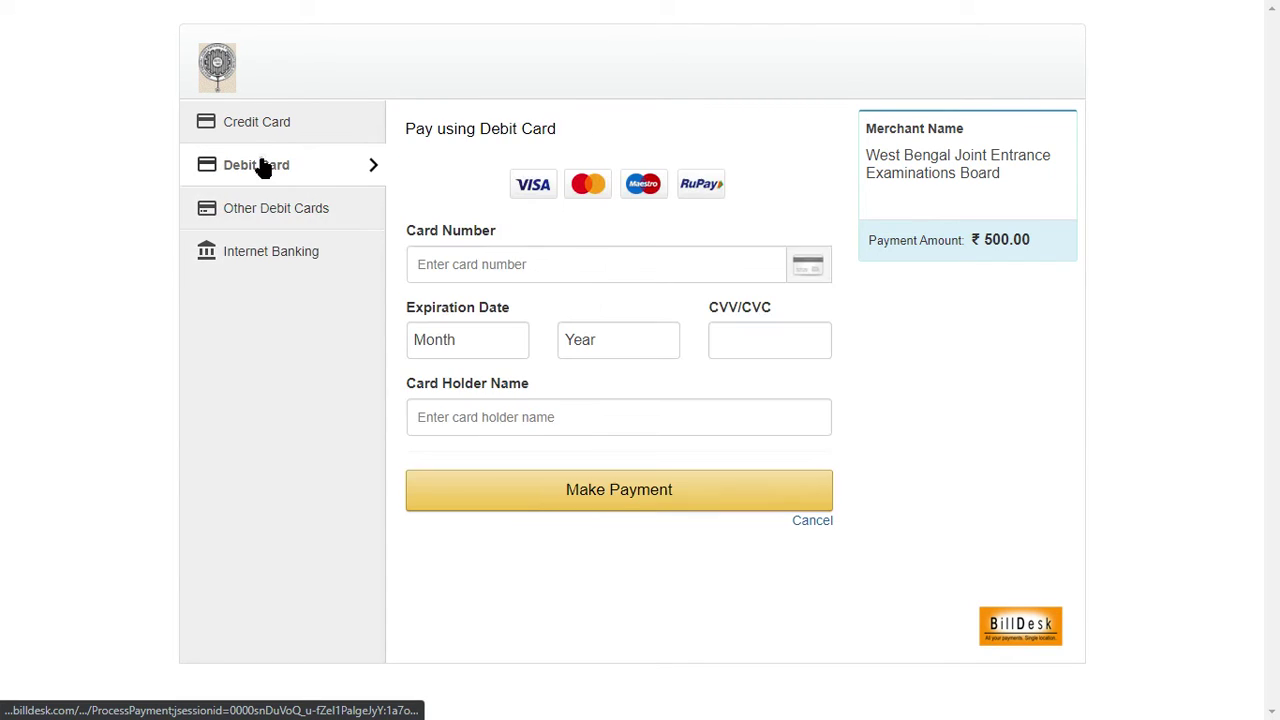
click(263, 157)
click(269, 293)
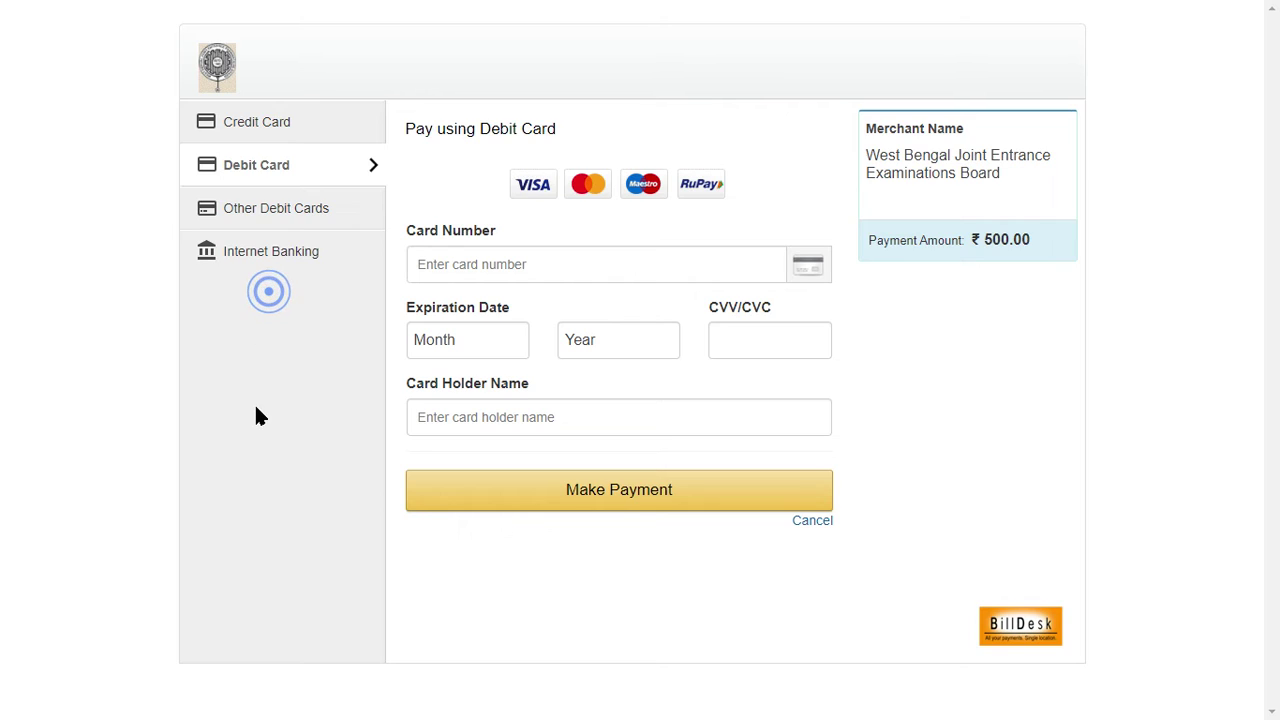
click(256, 411)
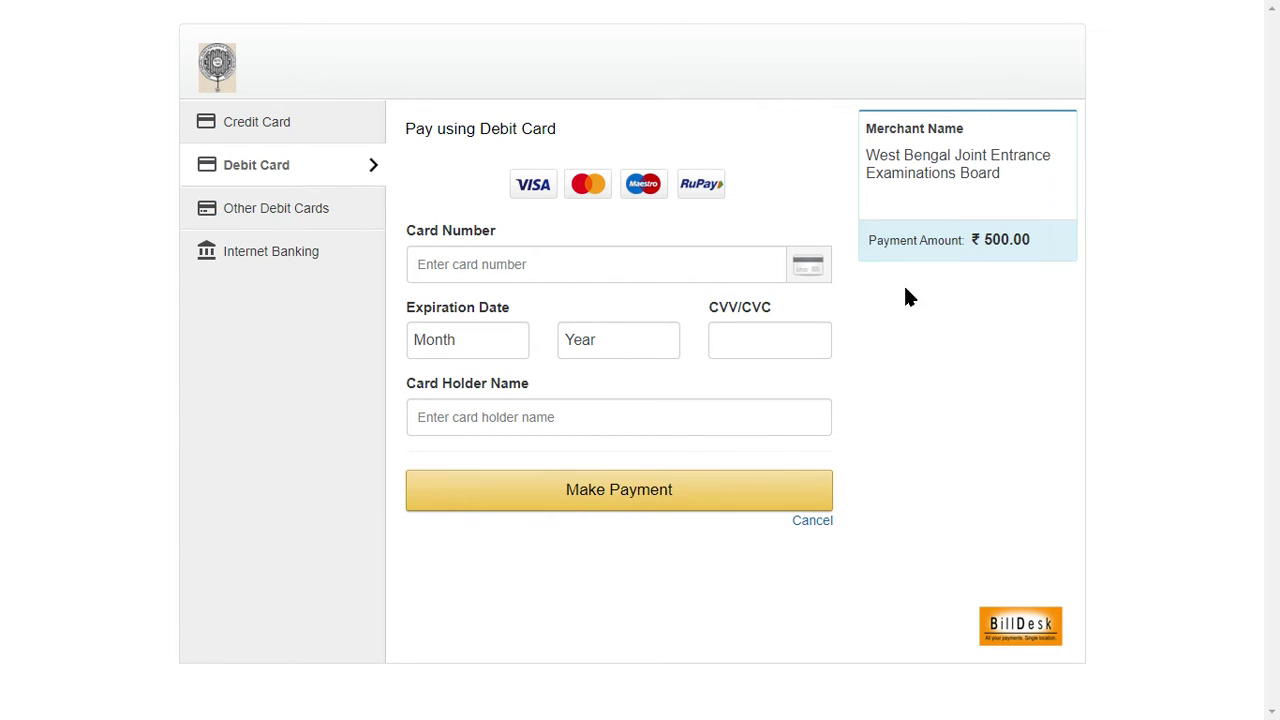
click(985, 251)
click(1010, 291)
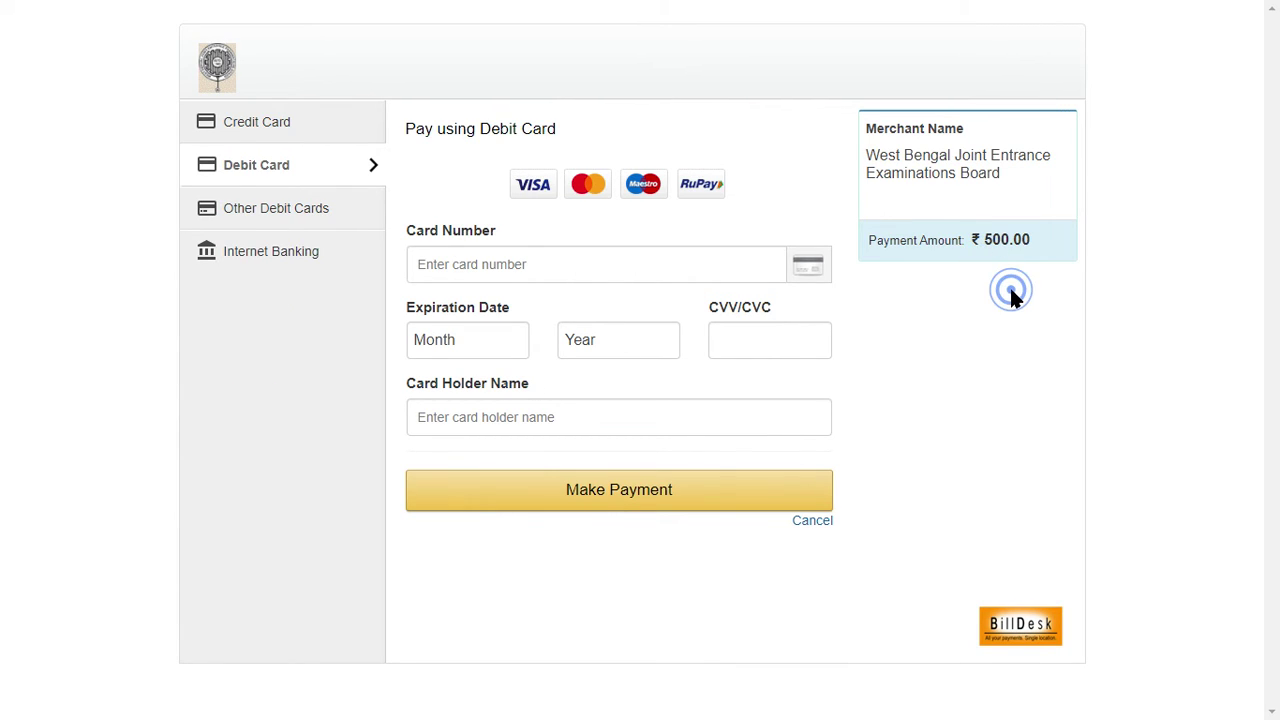